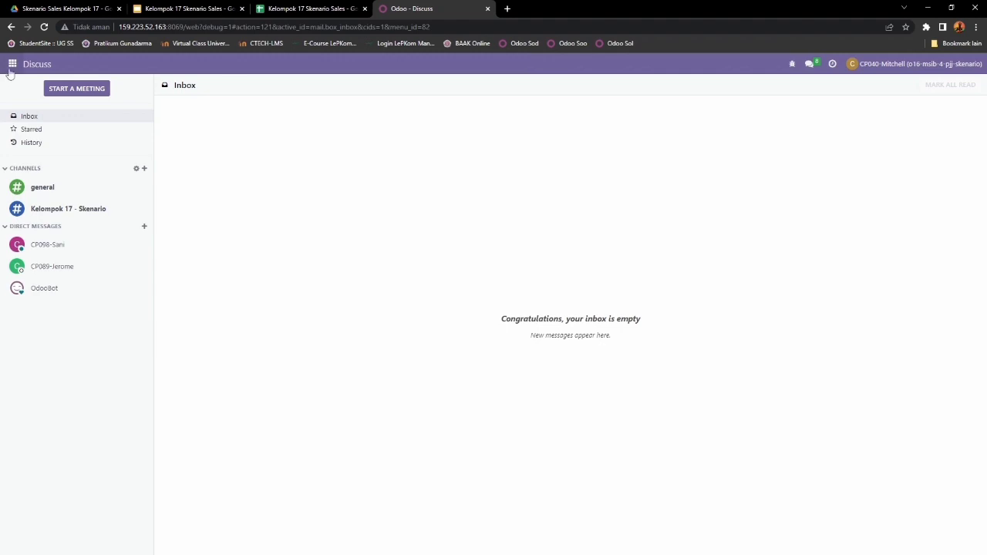
Step: Open the Settings app and scroll down to the Developer Tools section
click(12, 64)
click(38, 308)
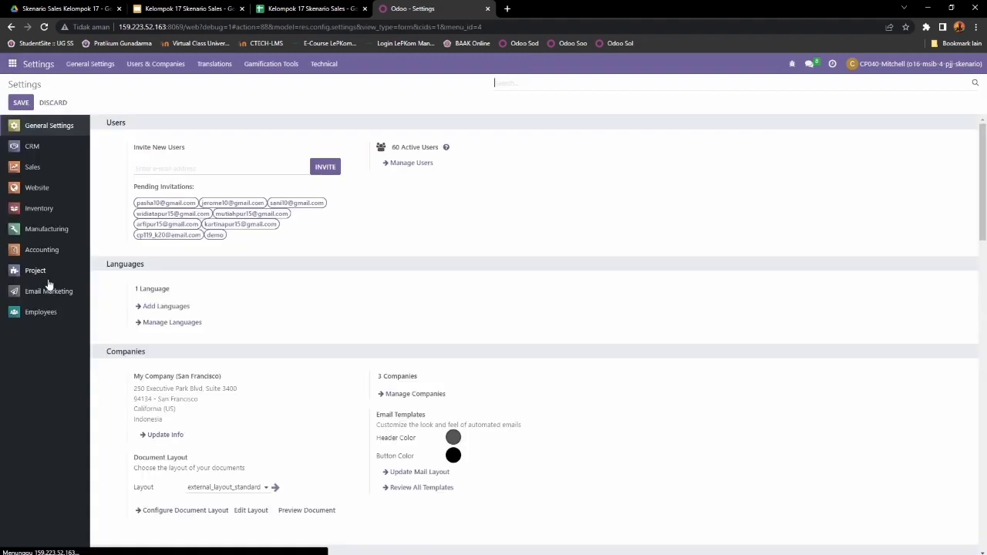
click(9, 65)
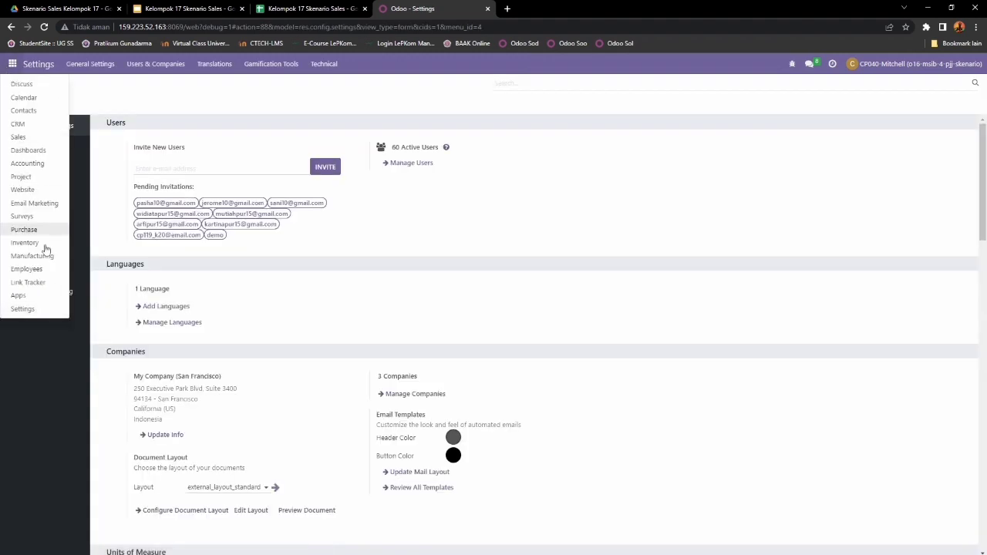
click(42, 313)
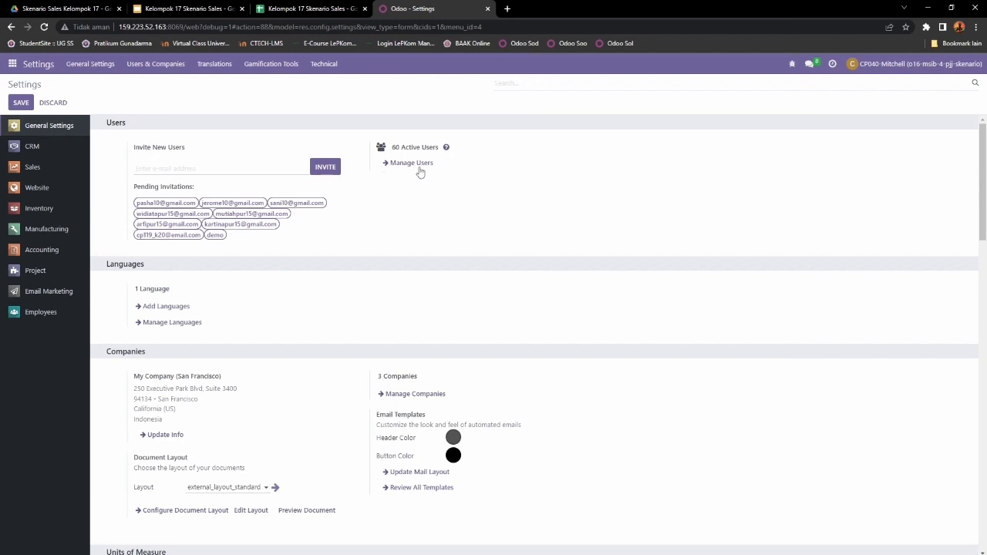
scroll(404, 206, down, 7)
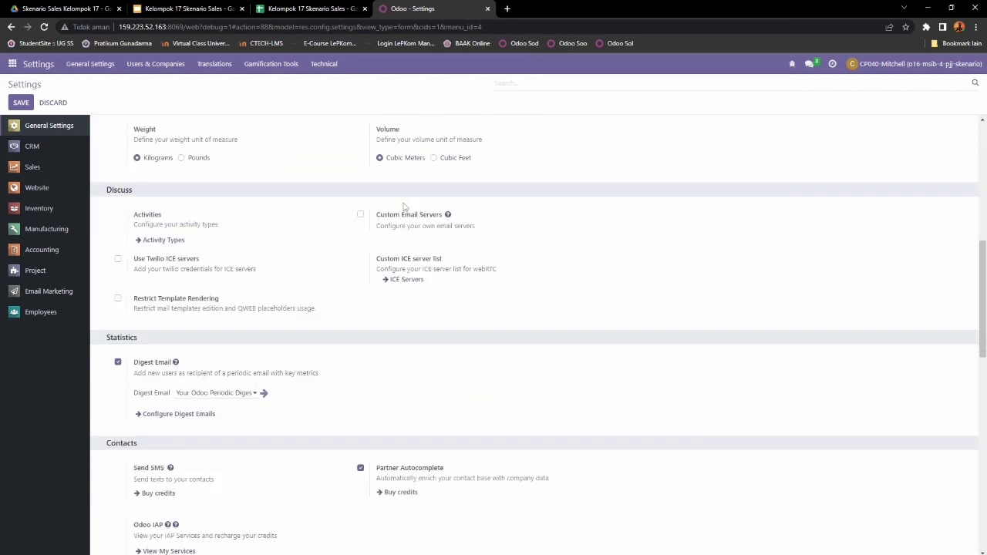
scroll(406, 211, down, 10)
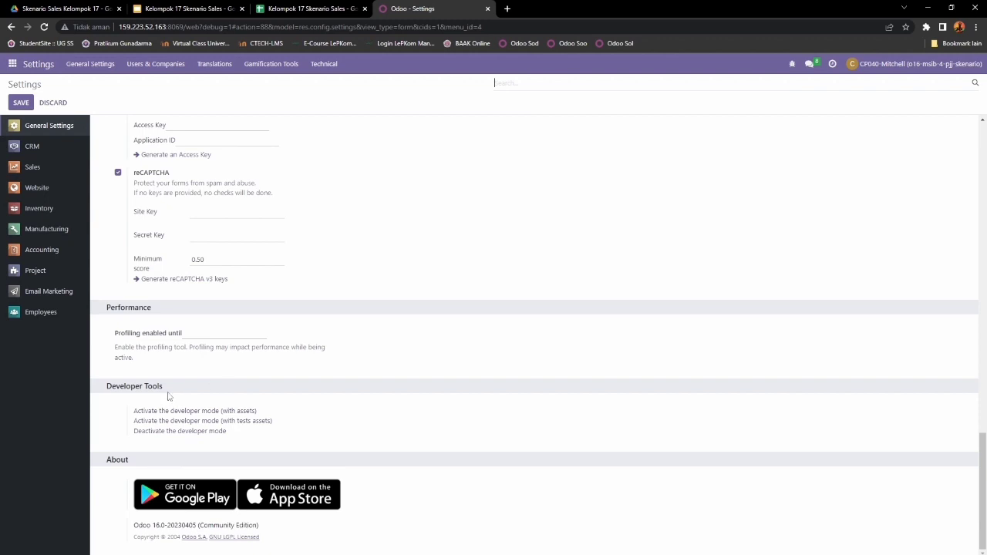
Step: Confirm developer mode is active under Developer Tools, then return to the top of General Settings
drag(183, 391, 98, 389)
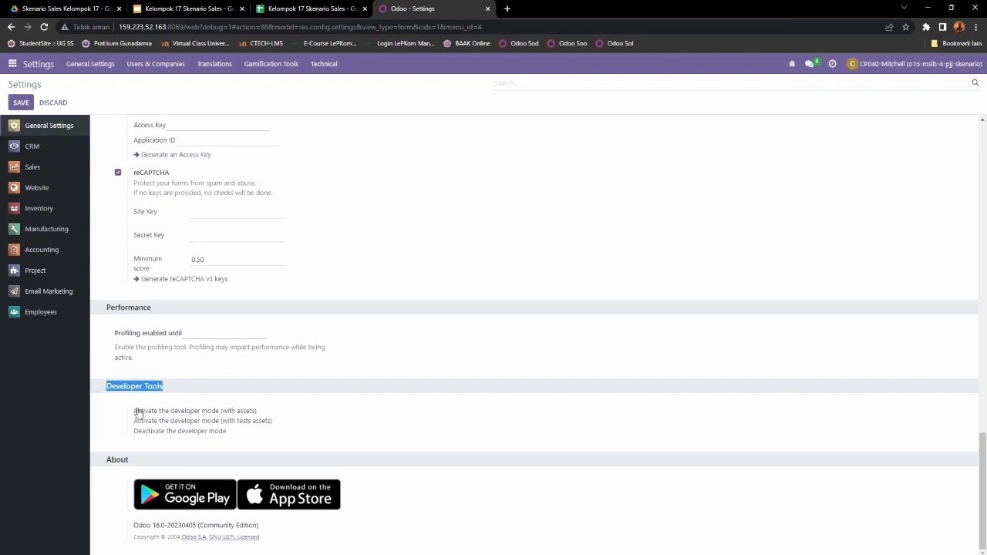
drag(132, 442, 238, 440)
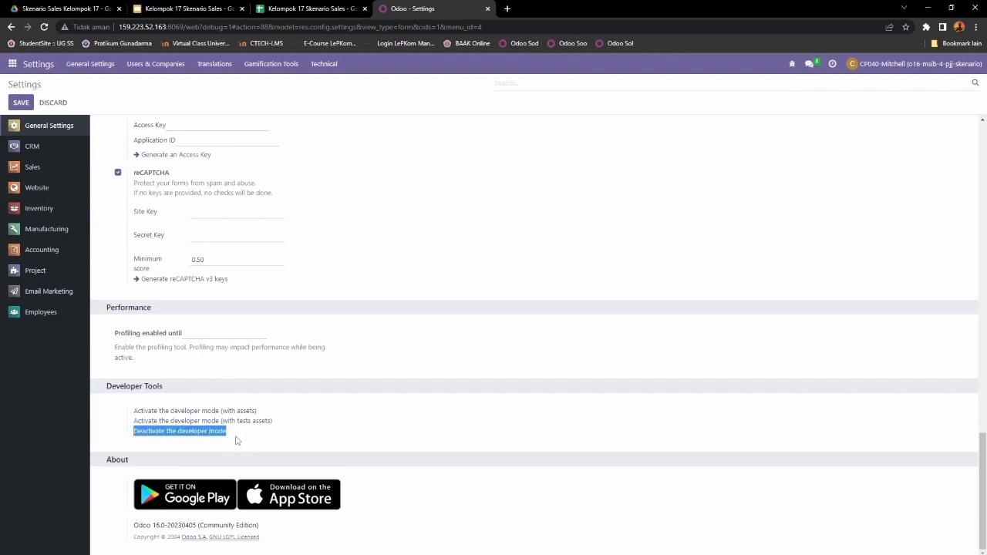
click(784, 69)
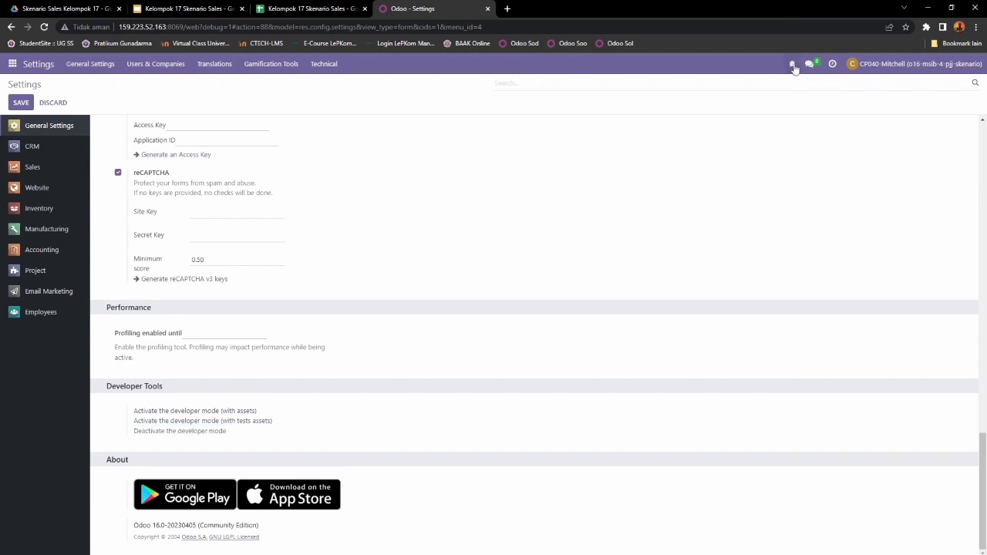
drag(795, 69, 788, 98)
click(764, 105)
scroll(441, 347, up, 3)
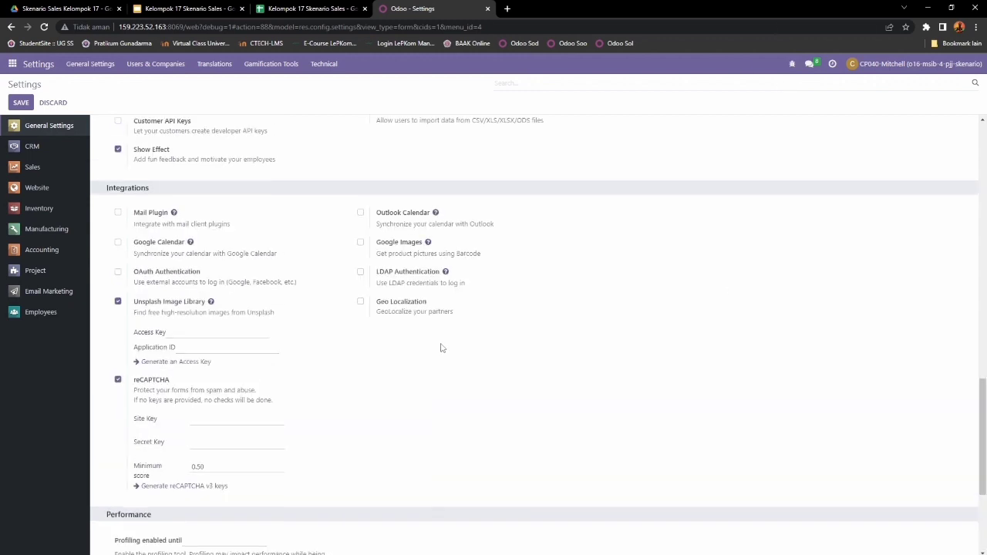
scroll(441, 347, up, 15)
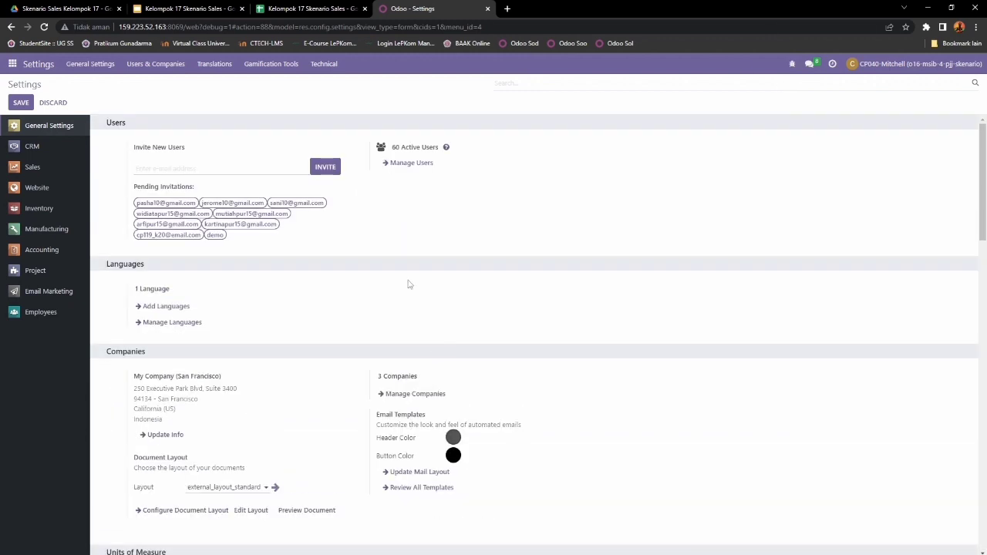
Step: From the Users list, start Import records via the Favorites menu
click(413, 165)
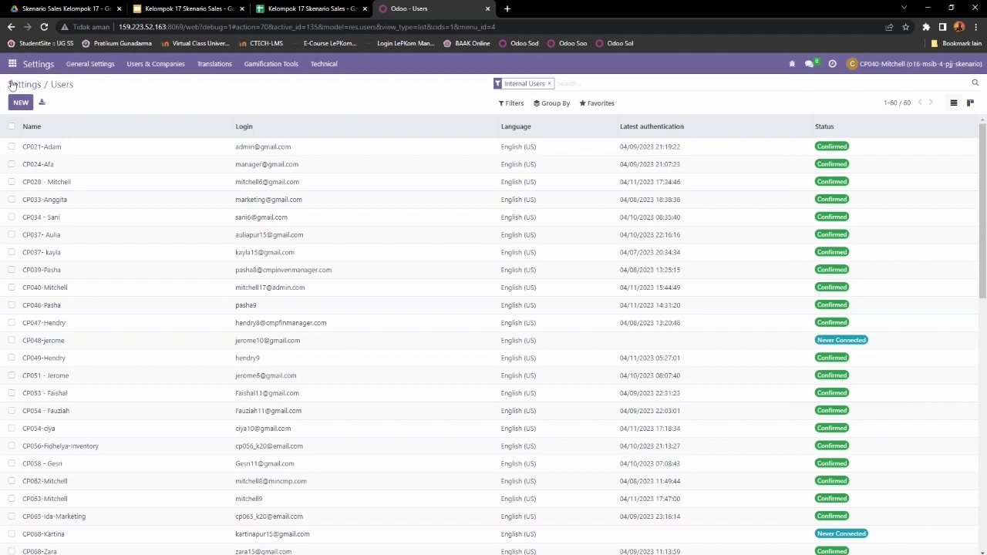
click(602, 106)
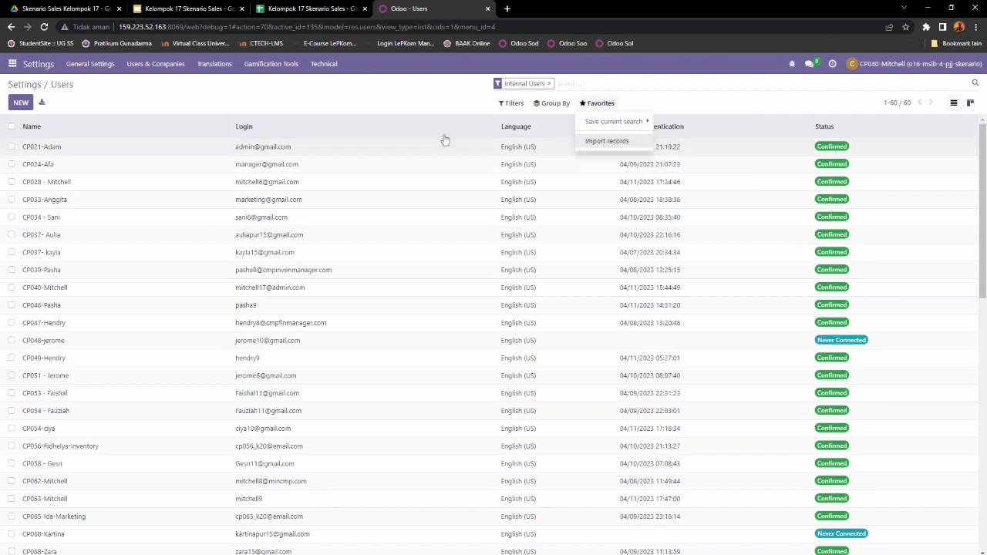
click(259, 106)
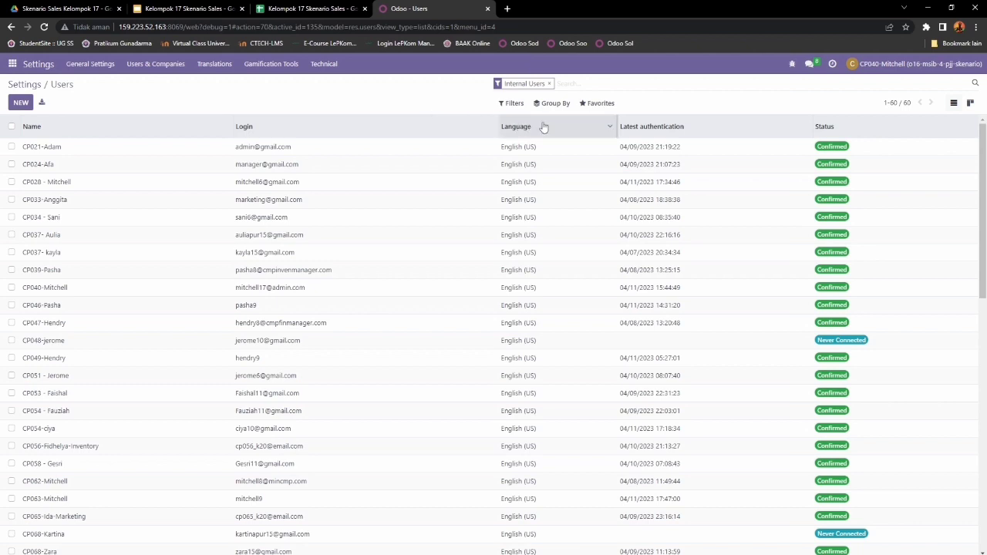
click(601, 103)
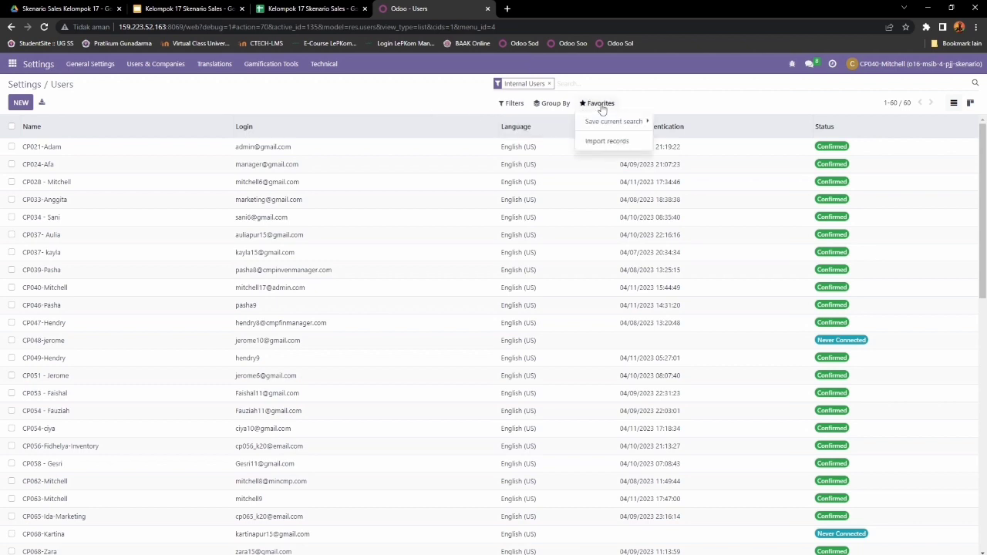
click(598, 144)
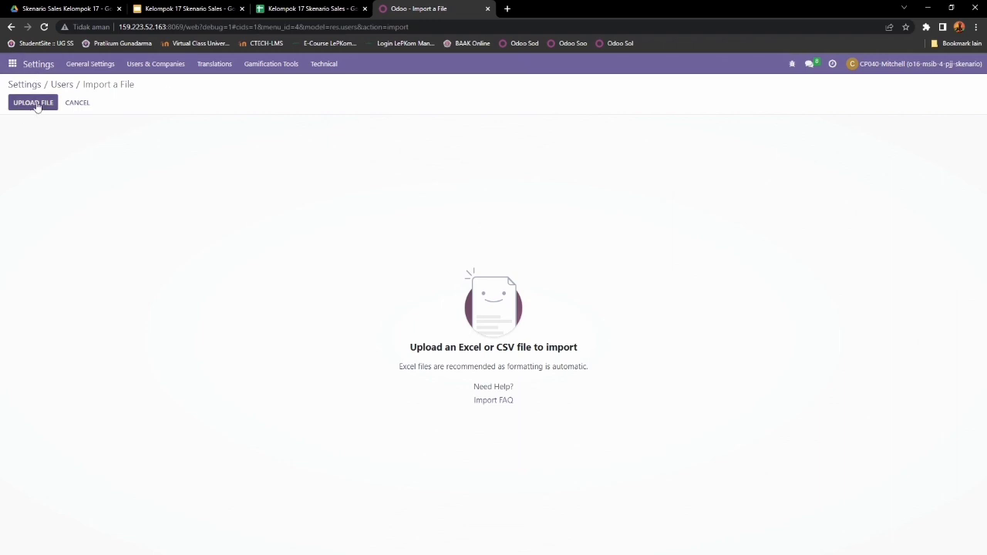
Step: Upload Kelompok 17 Skenario Sales.xlsx from Downloads into the user import and run a test
click(36, 103)
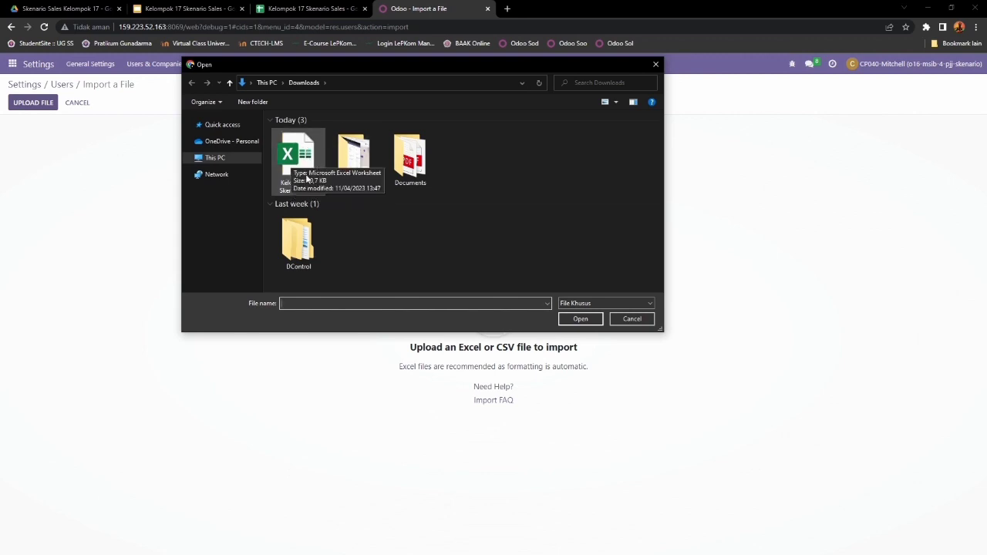
click(301, 189)
click(578, 318)
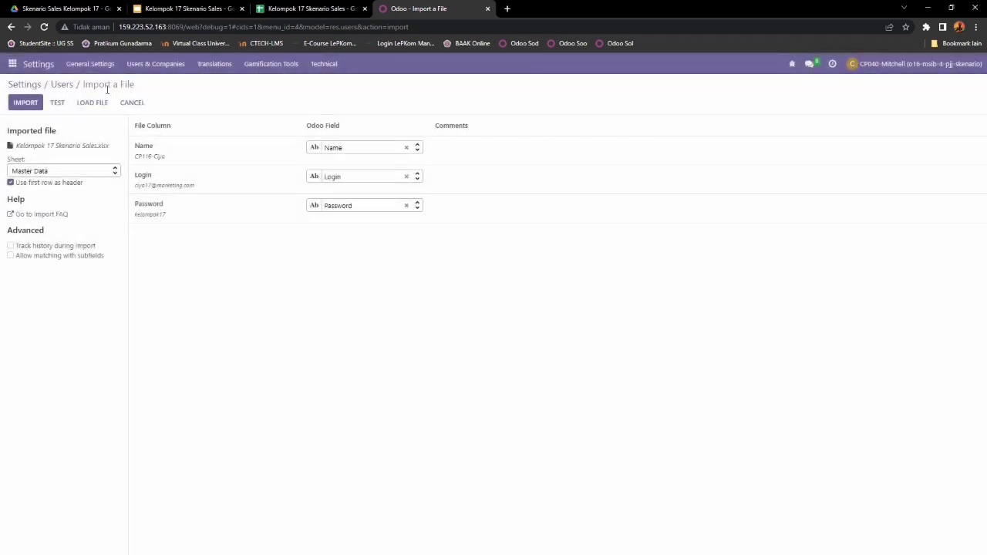
click(61, 104)
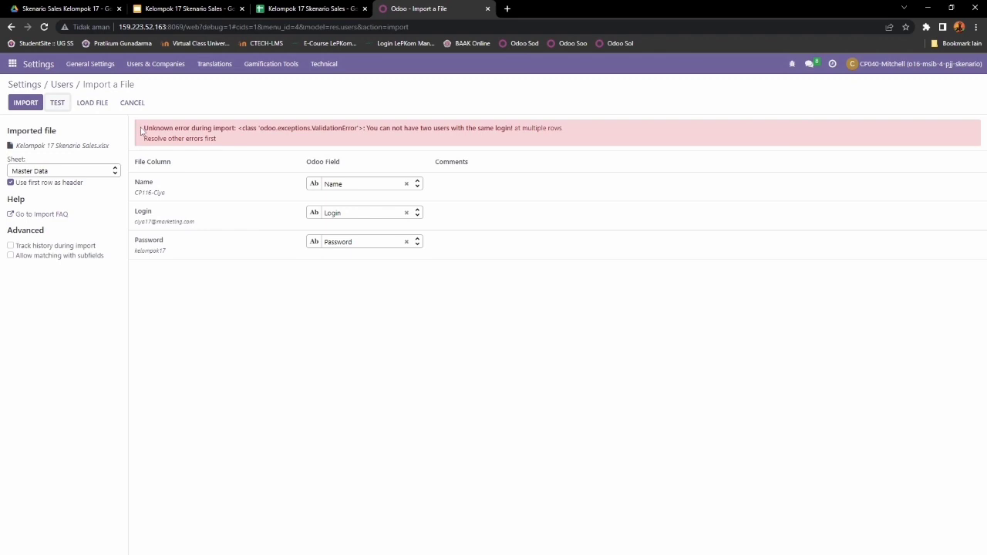
Step: Read the ValidationError saying two users cannot share the same login, then open Users & Companies
drag(141, 130, 223, 142)
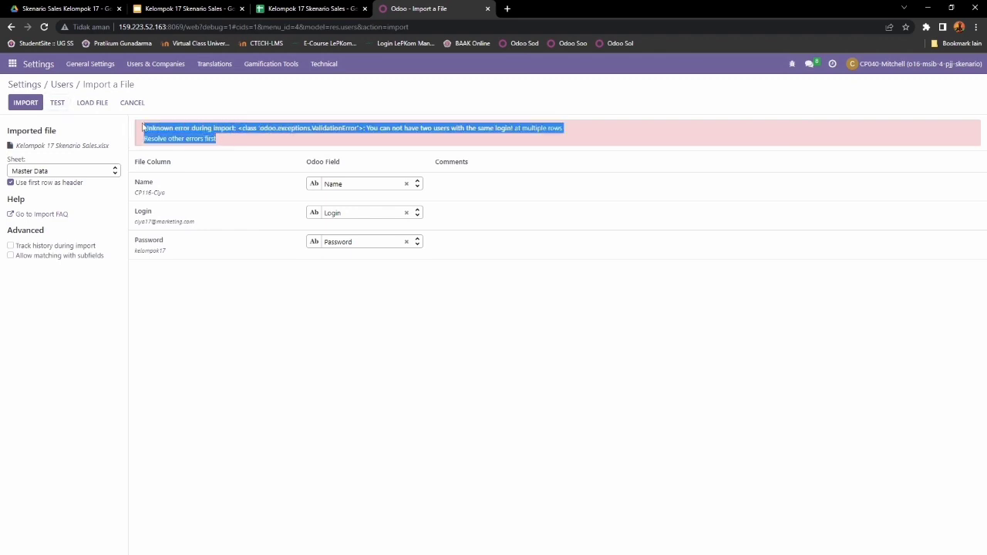
click(141, 127)
drag(144, 128, 262, 143)
click(397, 141)
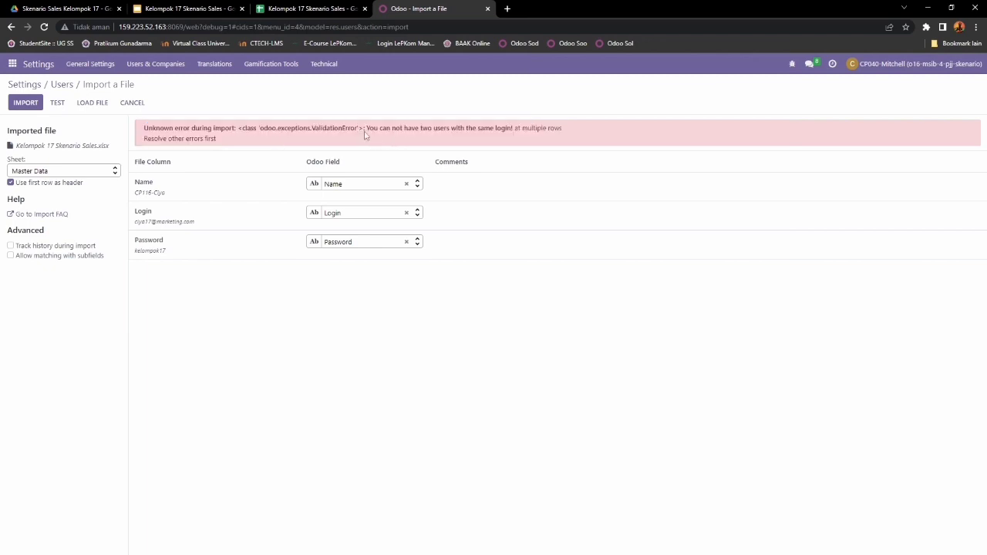
drag(366, 128, 575, 136)
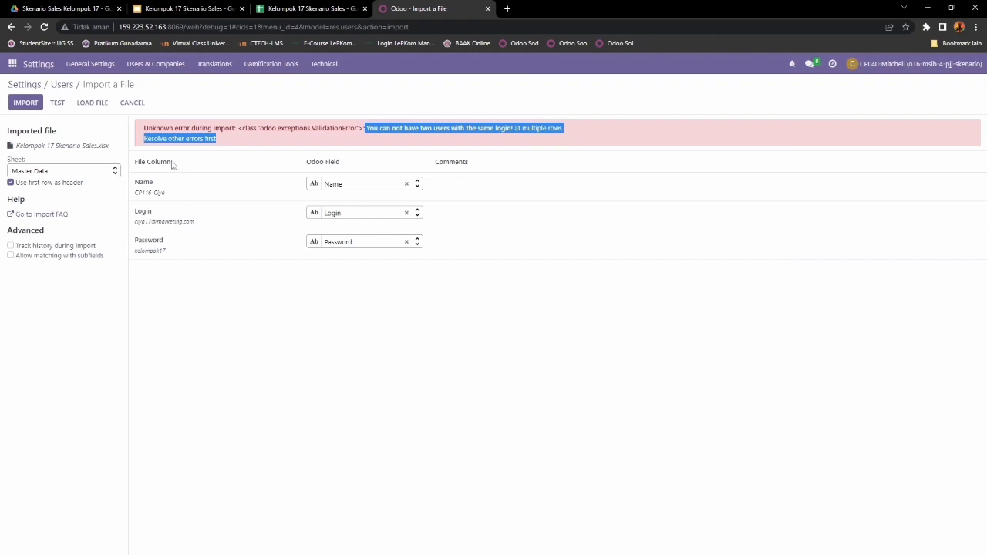
click(141, 138)
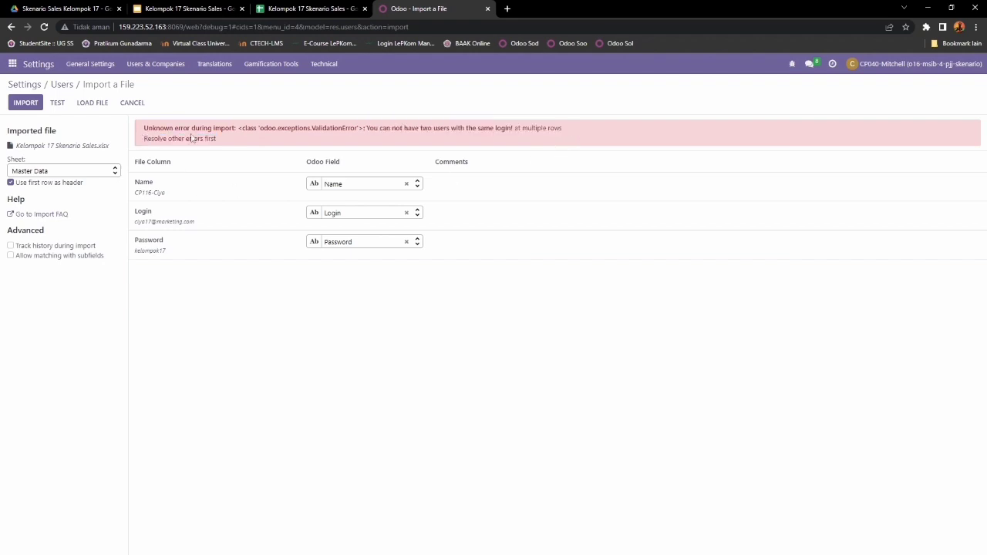
drag(219, 142, 143, 132)
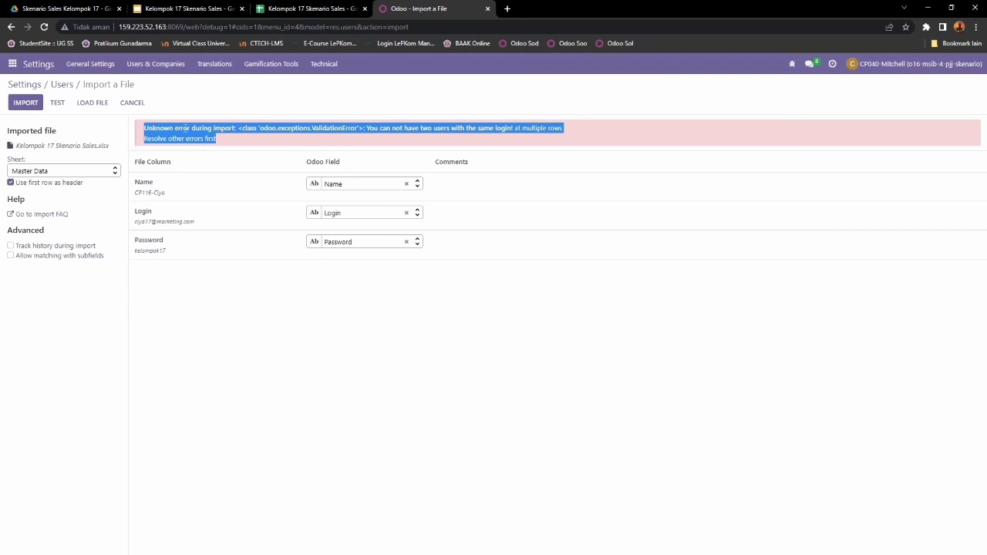
drag(141, 131, 229, 141)
mouse_move(161, 196)
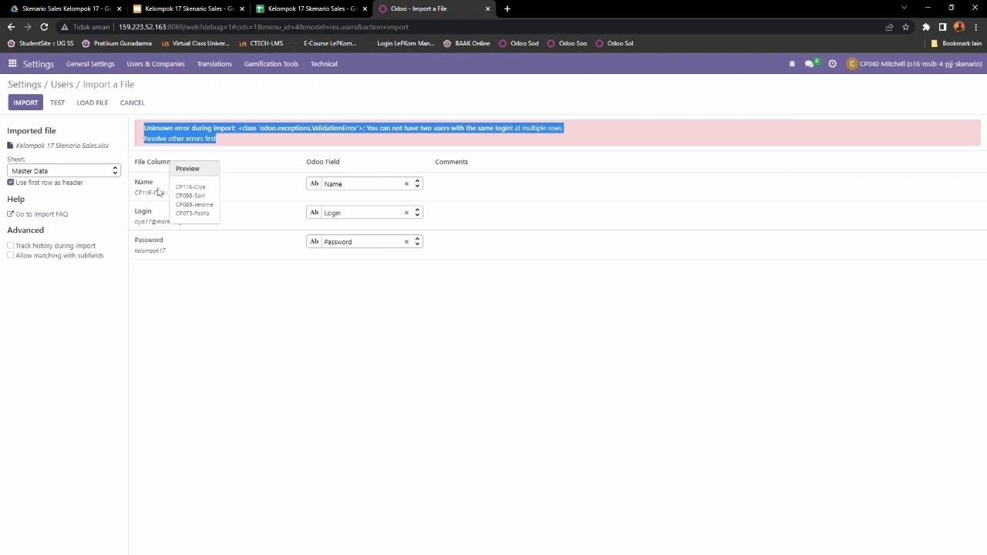
click(164, 67)
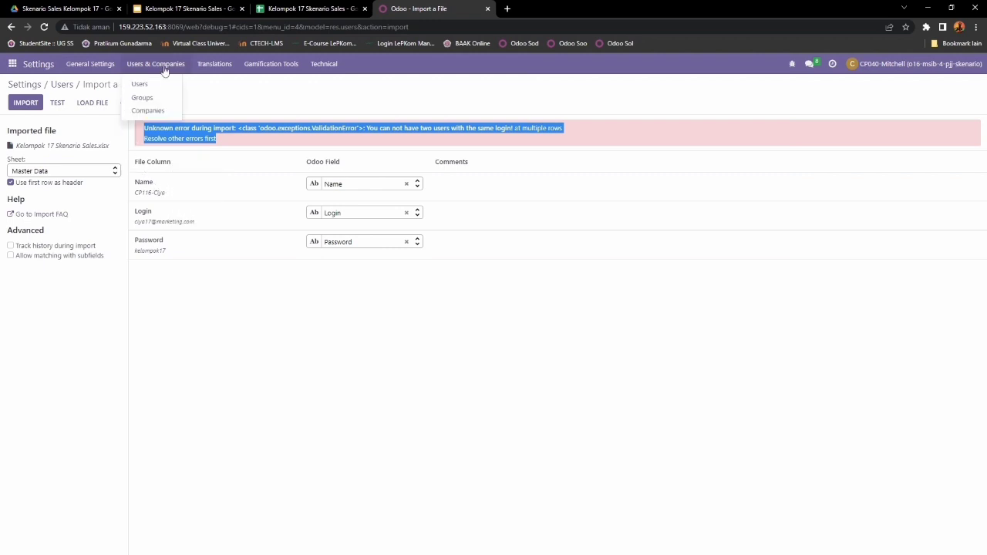
Step: Go to Users, search '17' to list five matching users, and open the first one
click(158, 85)
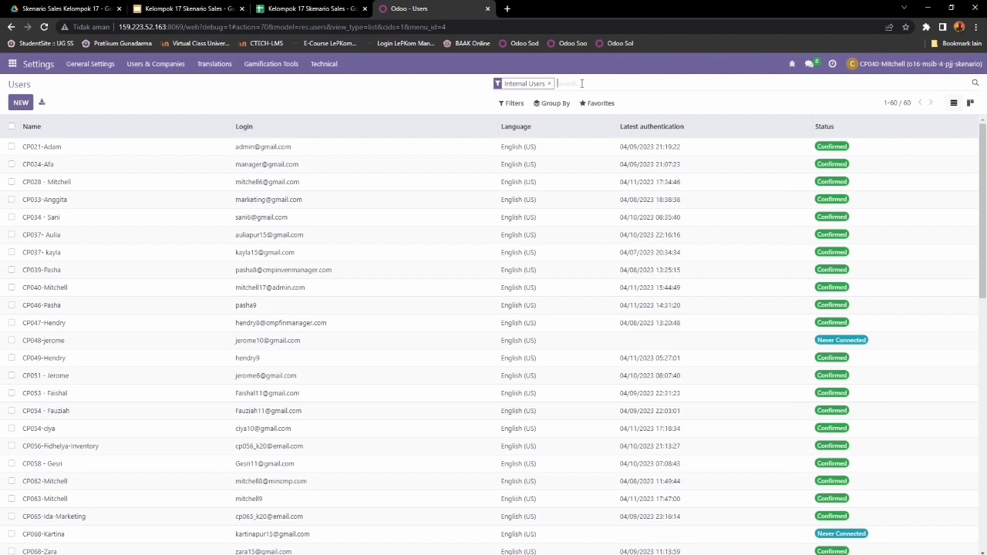
text(17)
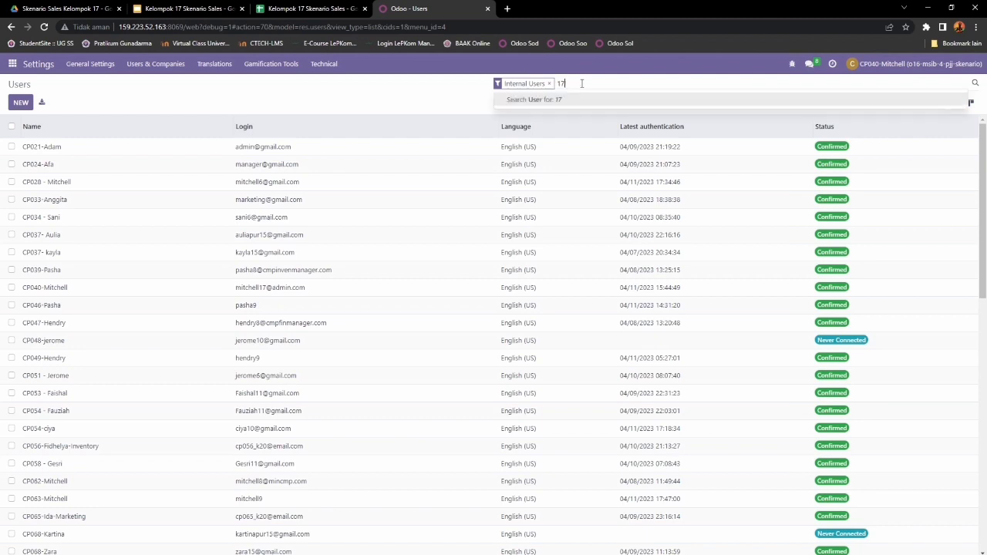
key(Return)
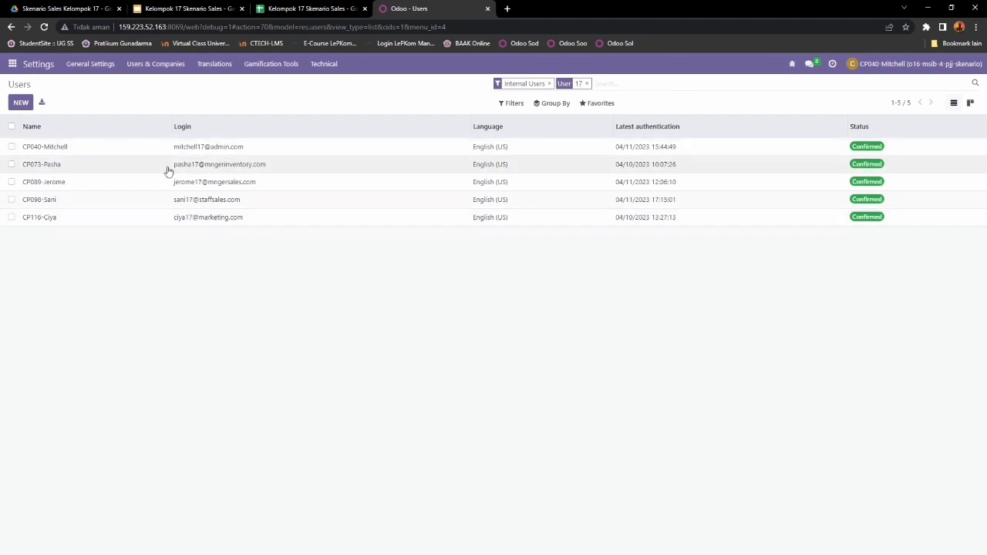
click(70, 153)
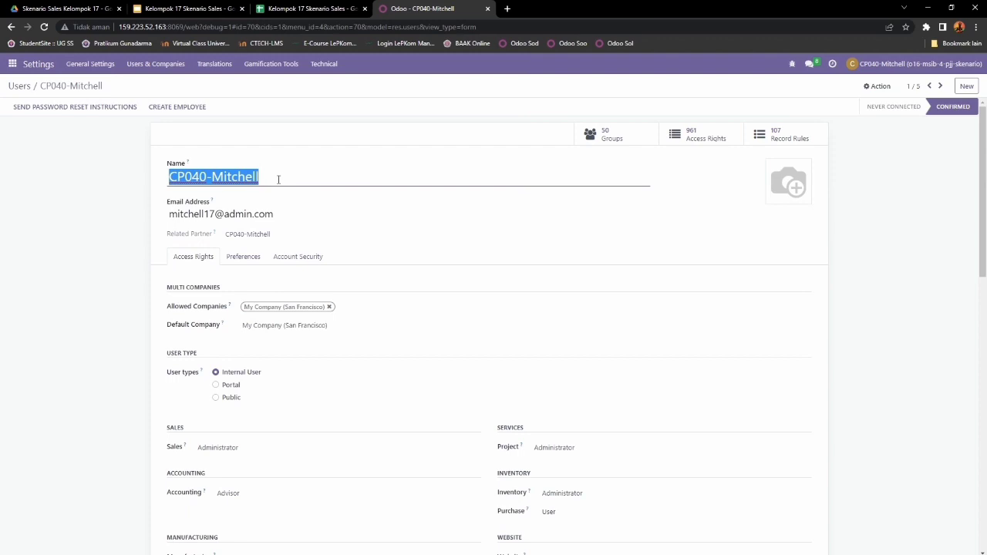
scroll(342, 237, down, 2)
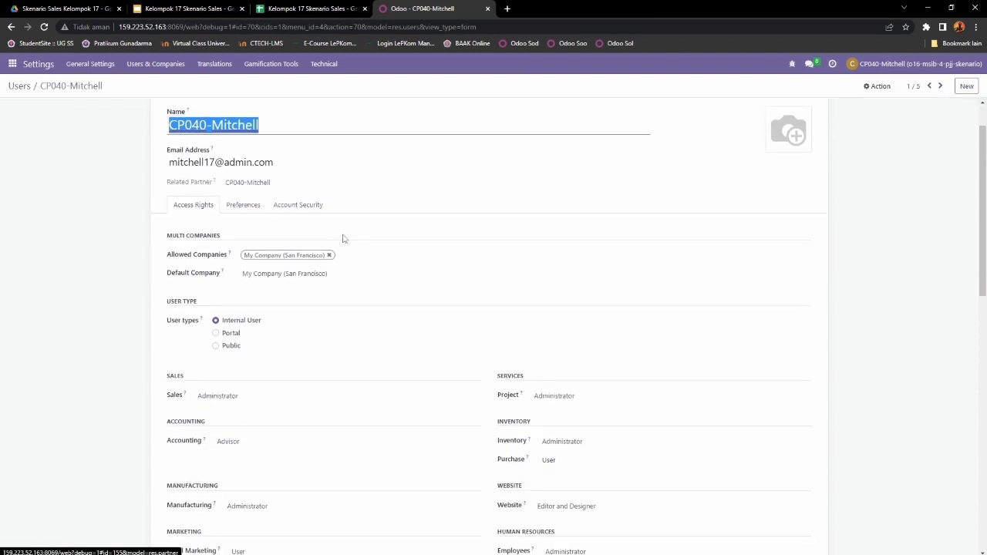
scroll(342, 237, down, 2)
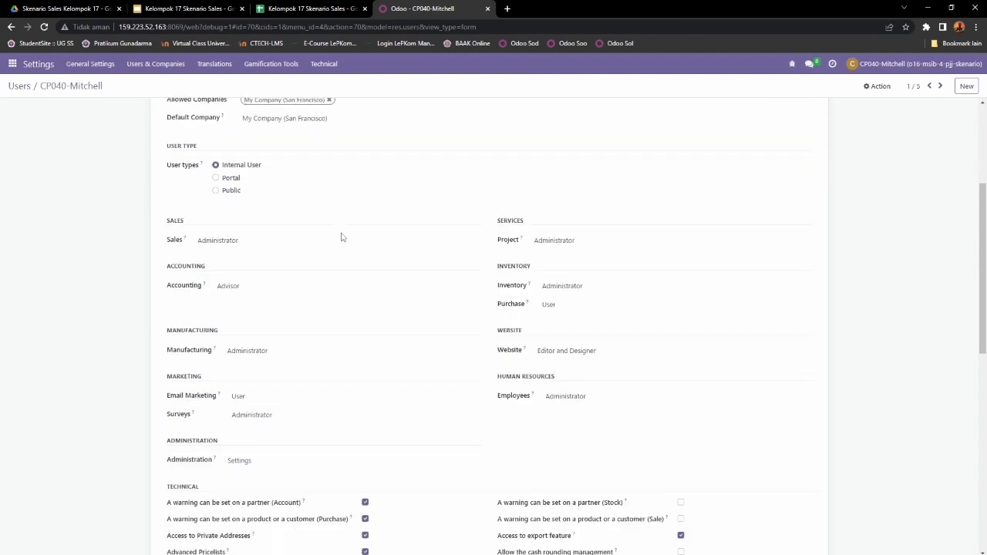
scroll(342, 238, up, 3)
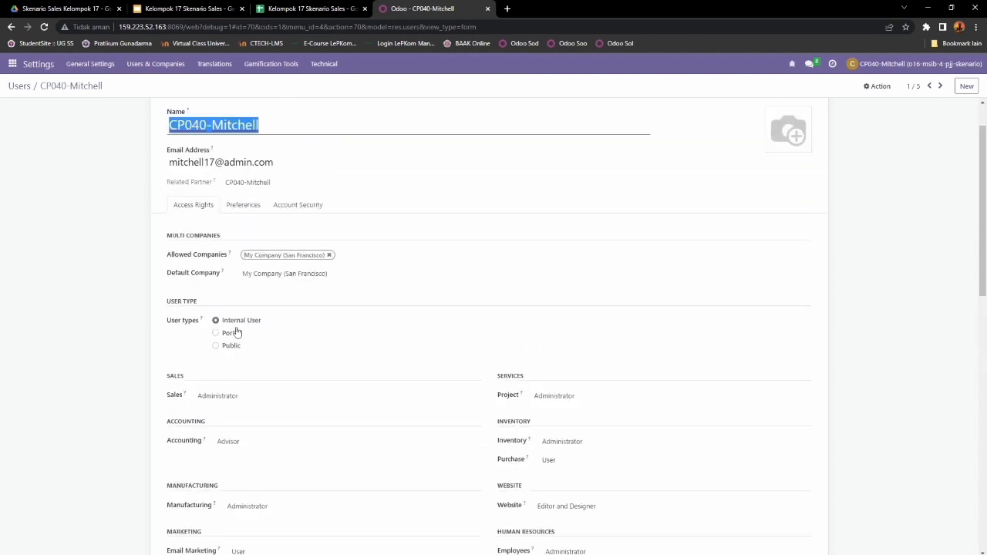
click(170, 324)
drag(170, 324, 202, 325)
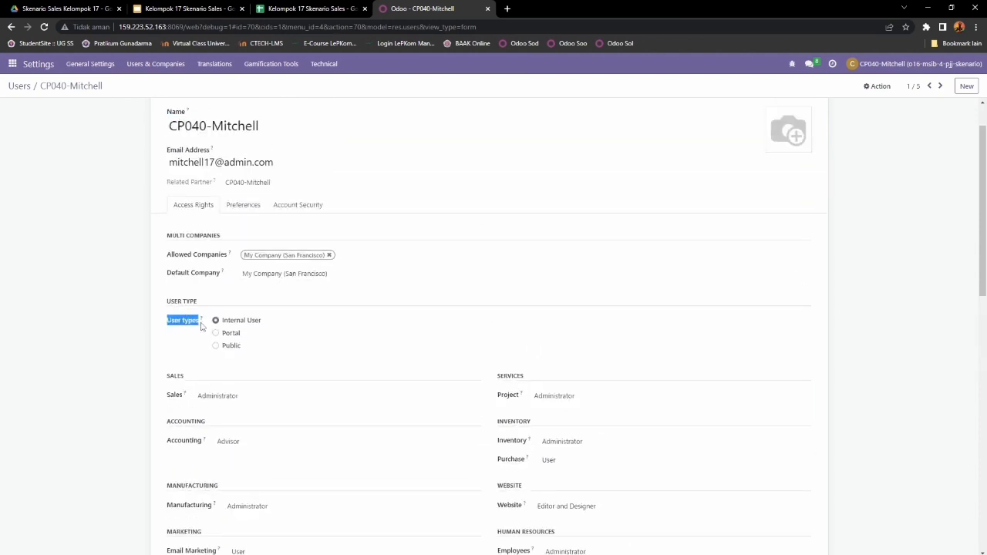
drag(265, 322, 225, 325)
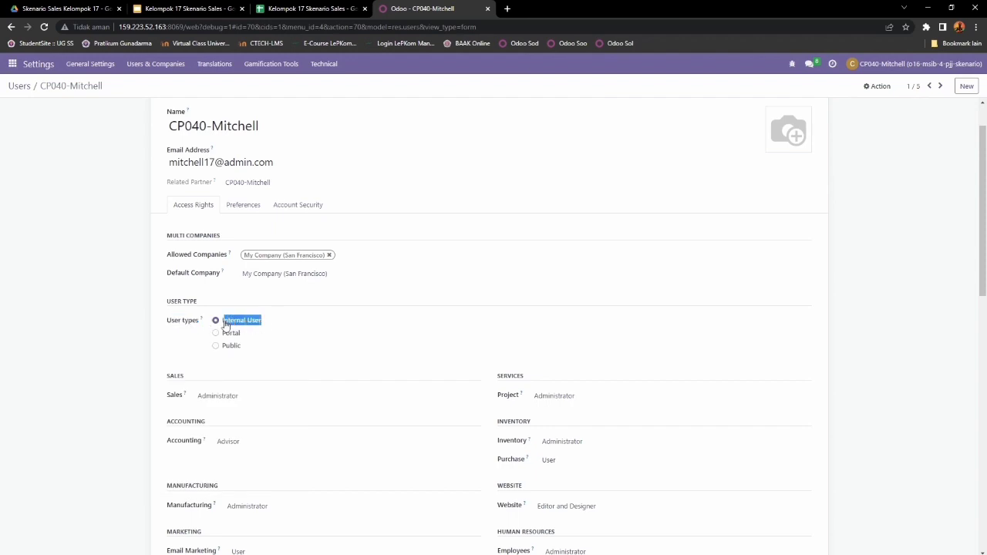
scroll(300, 320, down, 2)
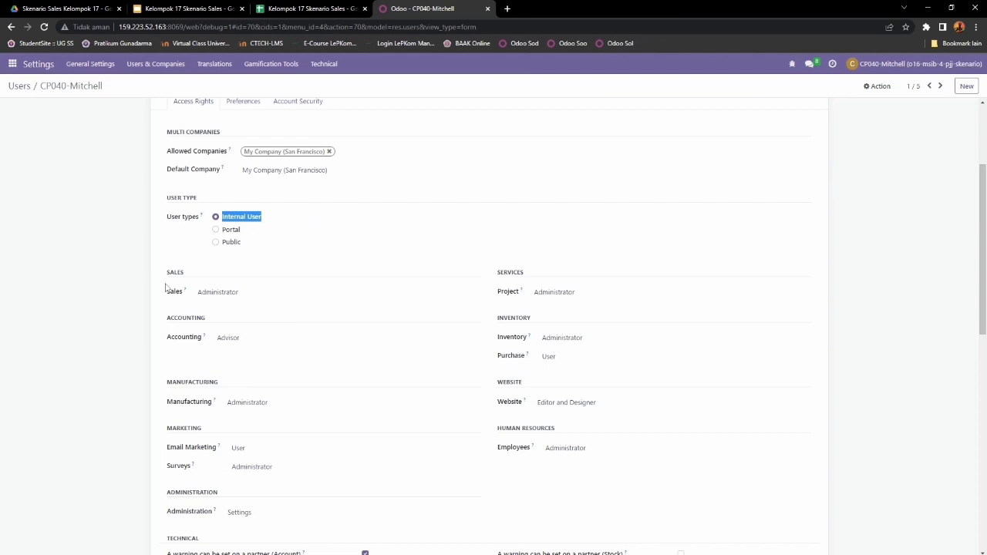
drag(165, 279, 190, 276)
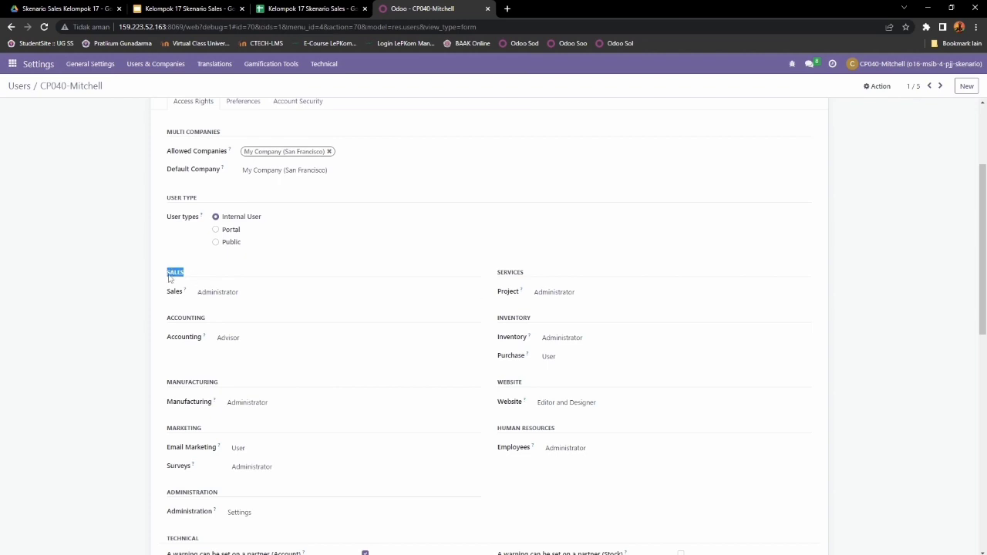
drag(165, 318, 203, 318)
drag(167, 382, 224, 383)
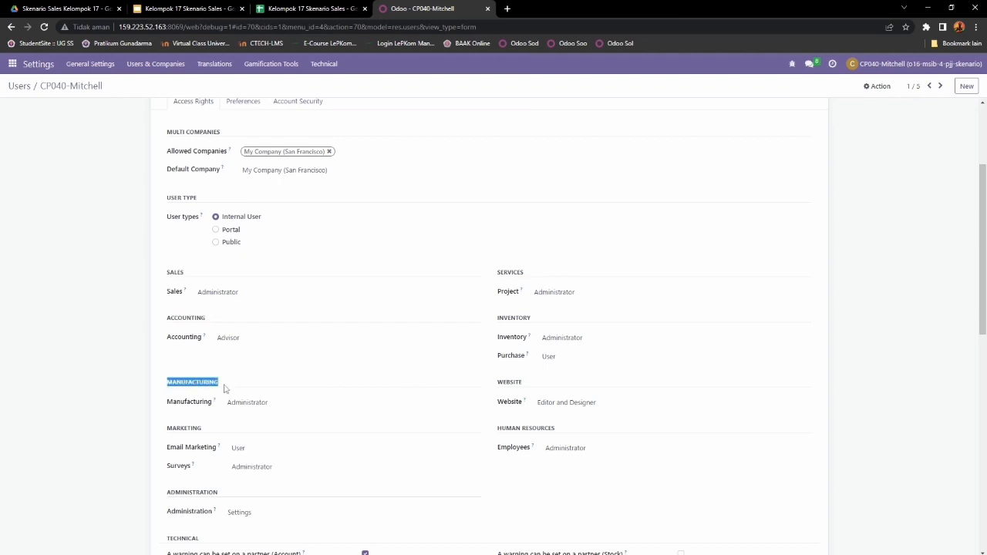
drag(166, 428, 218, 432)
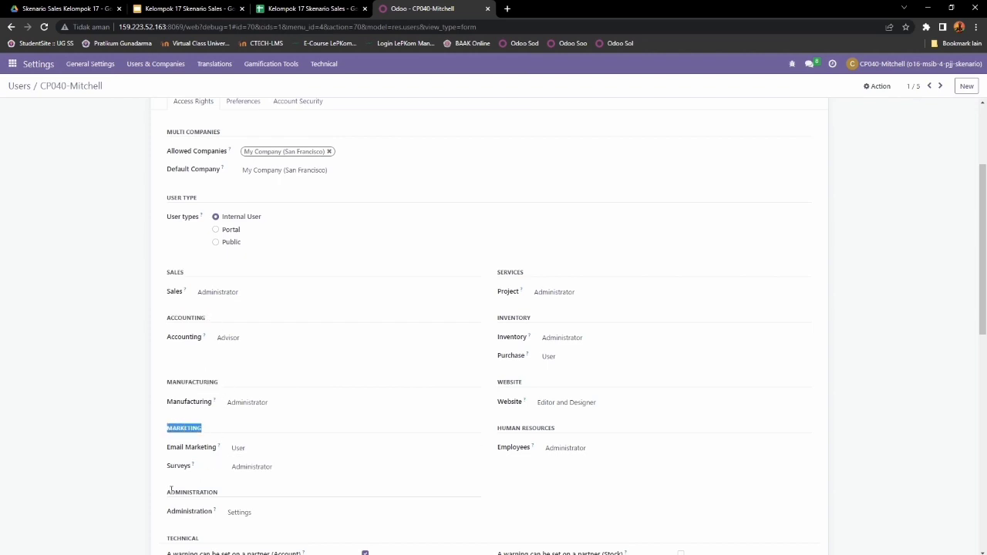
drag(166, 497, 225, 495)
drag(494, 270, 534, 276)
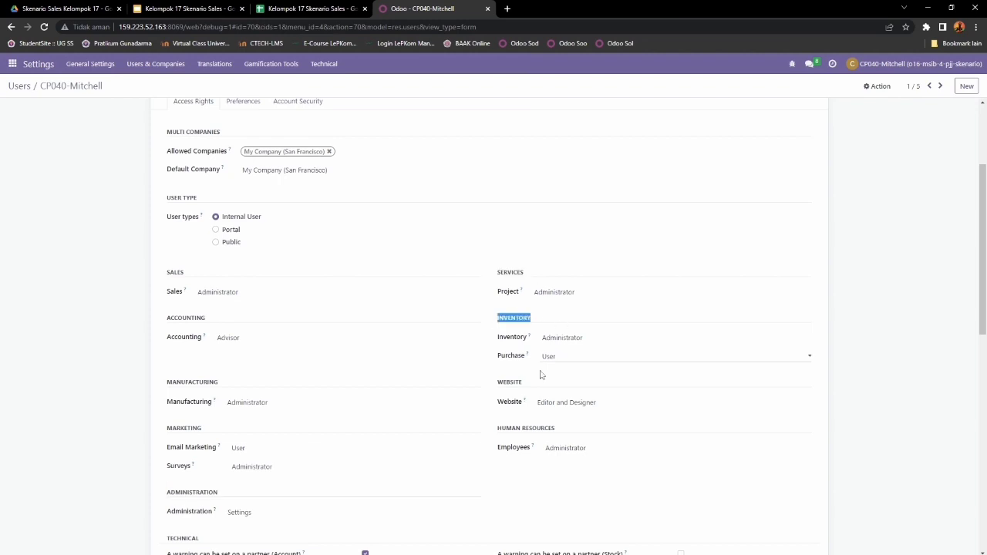
drag(496, 382, 525, 383)
drag(501, 428, 568, 430)
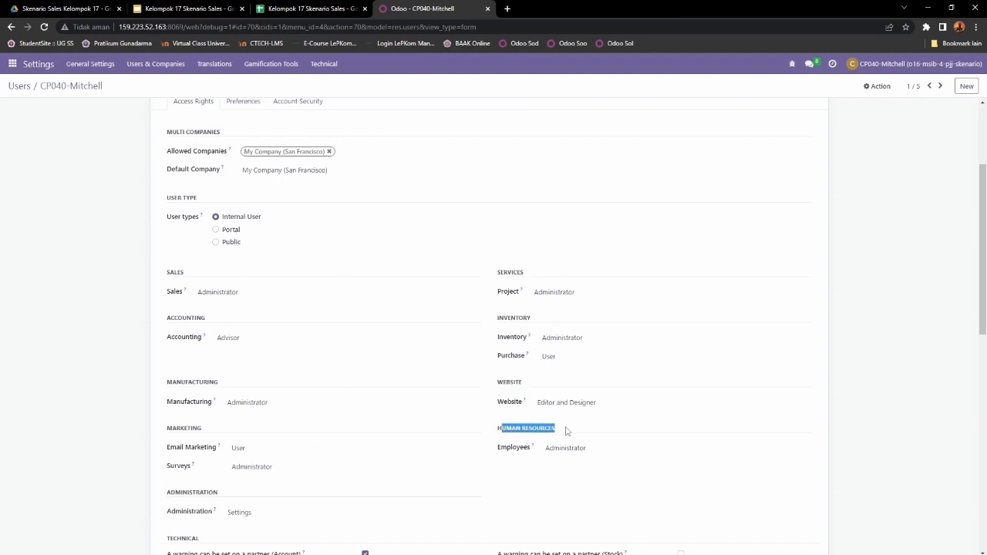
scroll(569, 429, down, 1)
scroll(569, 429, down, 10)
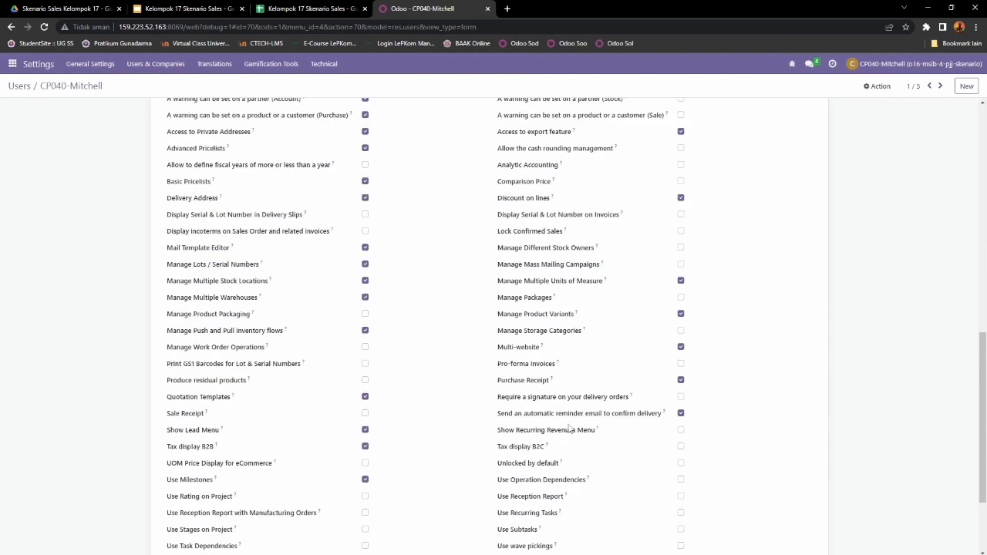
drag(169, 478, 219, 480)
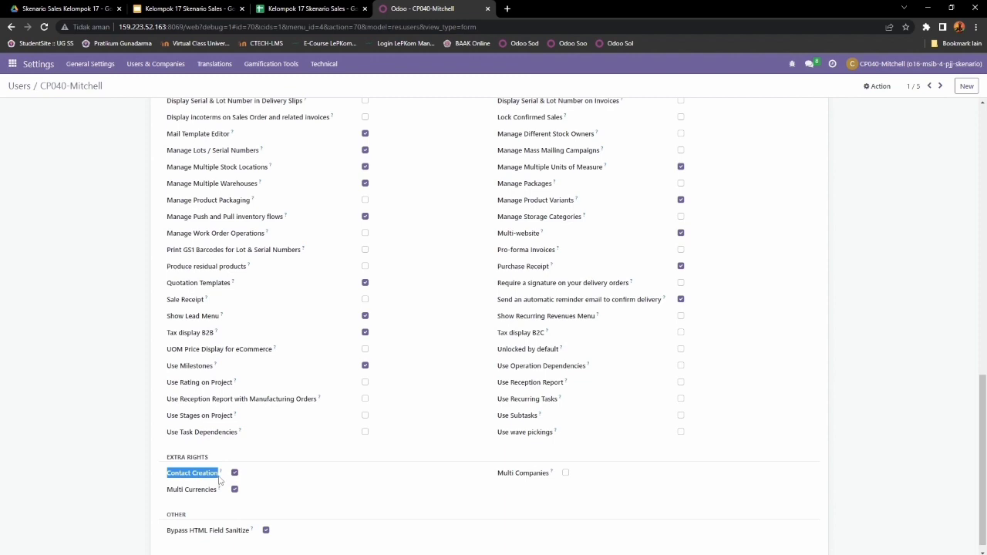
scroll(220, 478, up, 10)
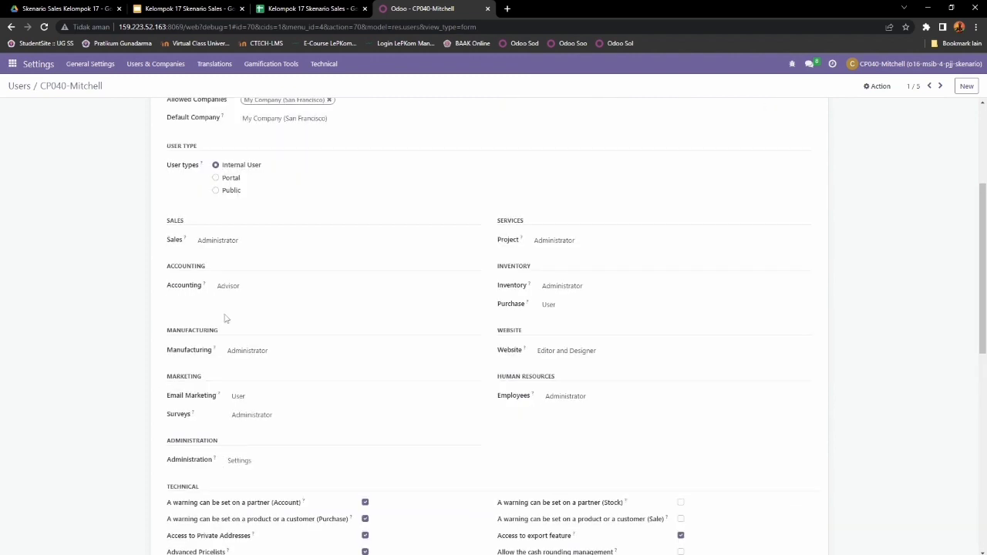
click(258, 240)
click(254, 279)
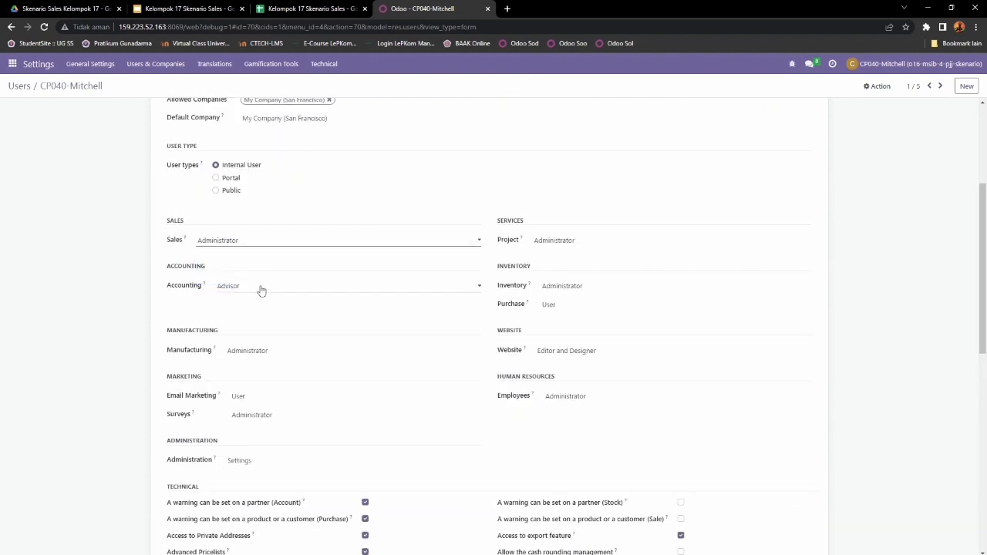
click(262, 291)
click(249, 336)
click(277, 356)
click(262, 381)
click(262, 400)
click(260, 417)
click(260, 417)
click(281, 446)
click(257, 463)
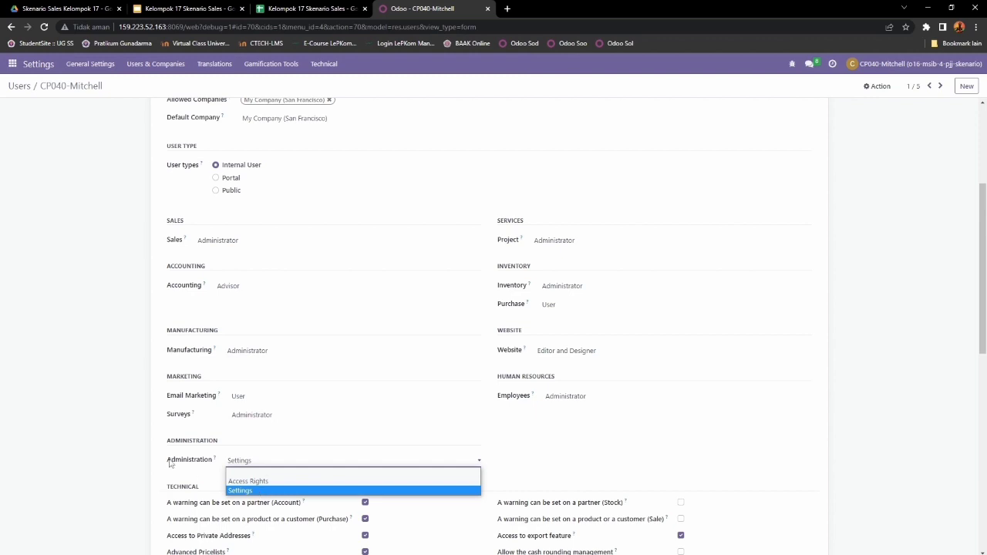
click(250, 491)
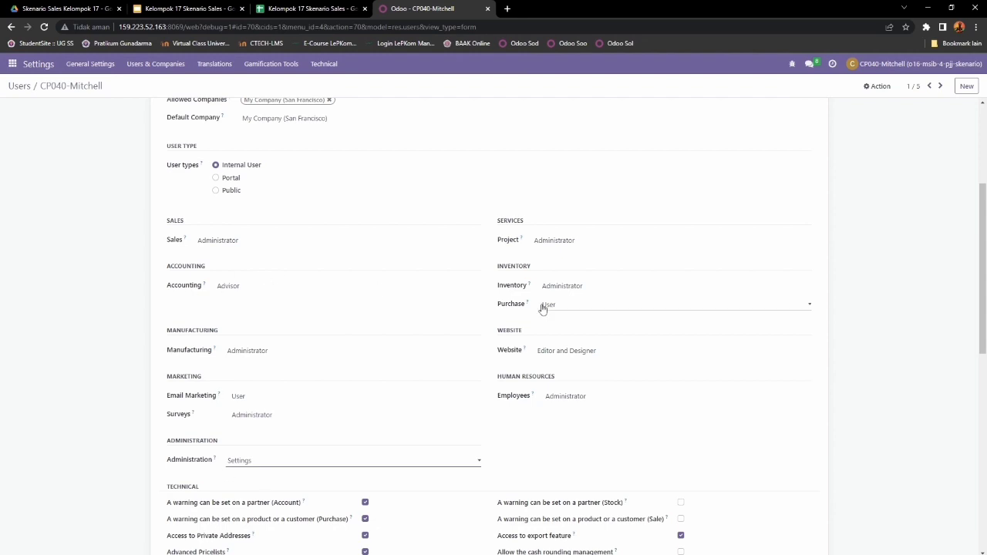
drag(497, 222, 525, 223)
click(608, 244)
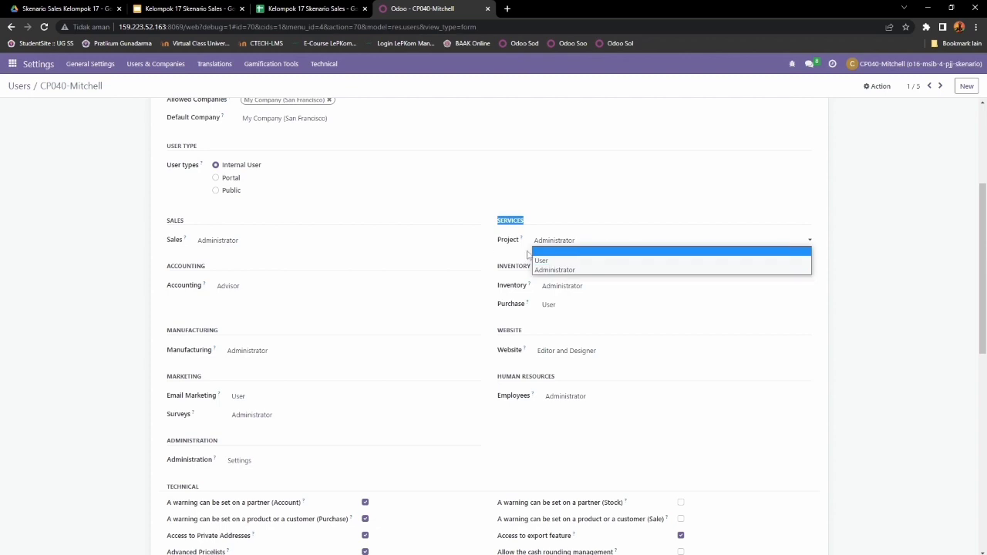
click(567, 271)
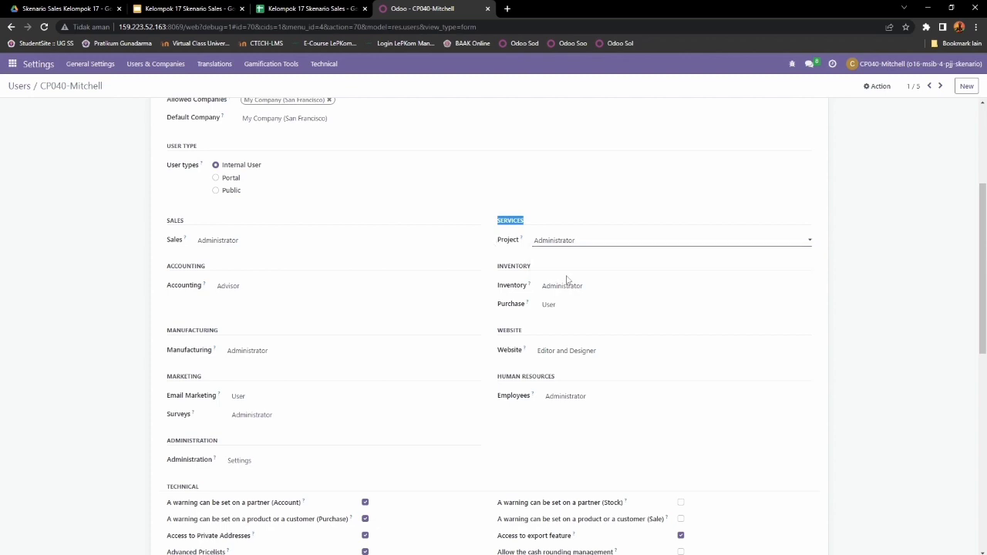
drag(498, 266, 551, 271)
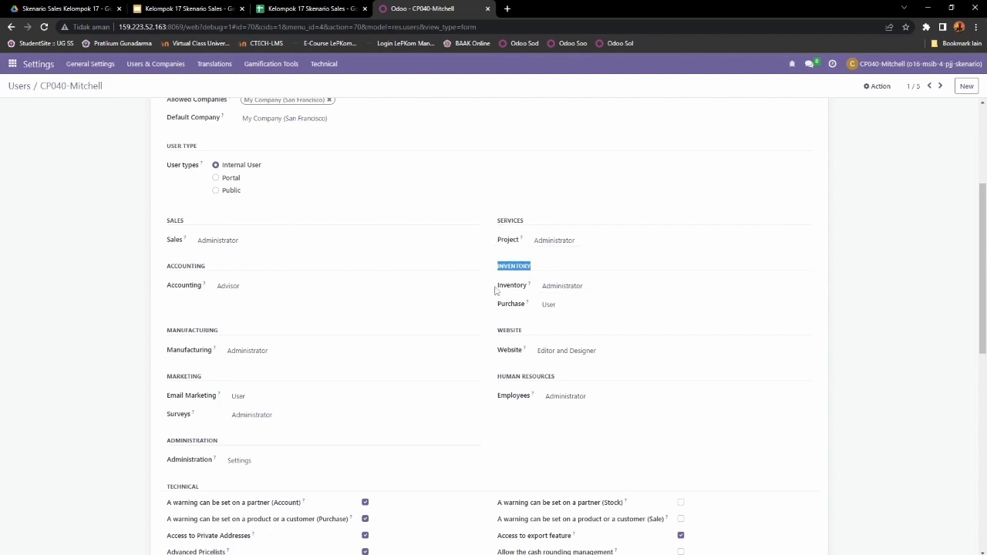
click(566, 292)
click(584, 316)
drag(530, 304, 496, 306)
click(574, 311)
click(572, 316)
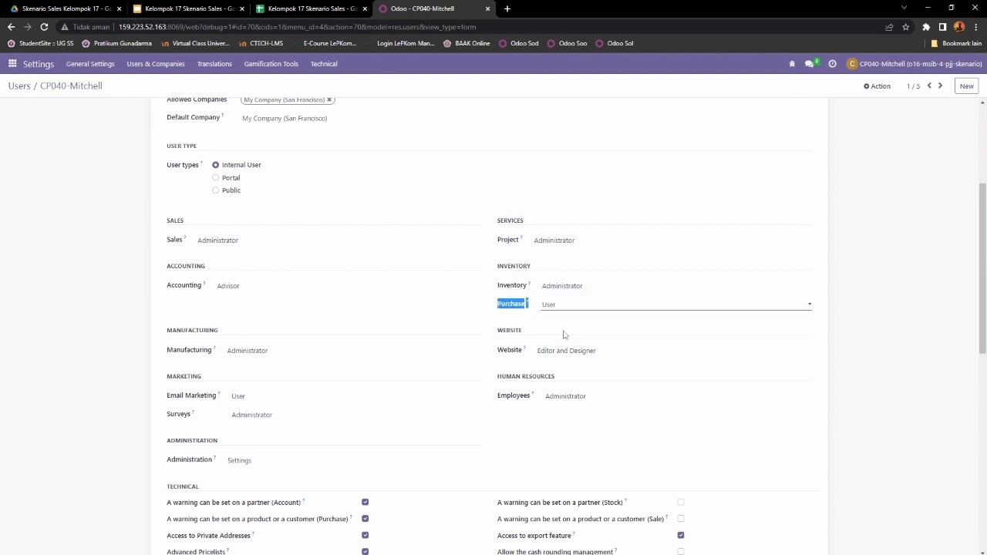
drag(497, 334, 537, 335)
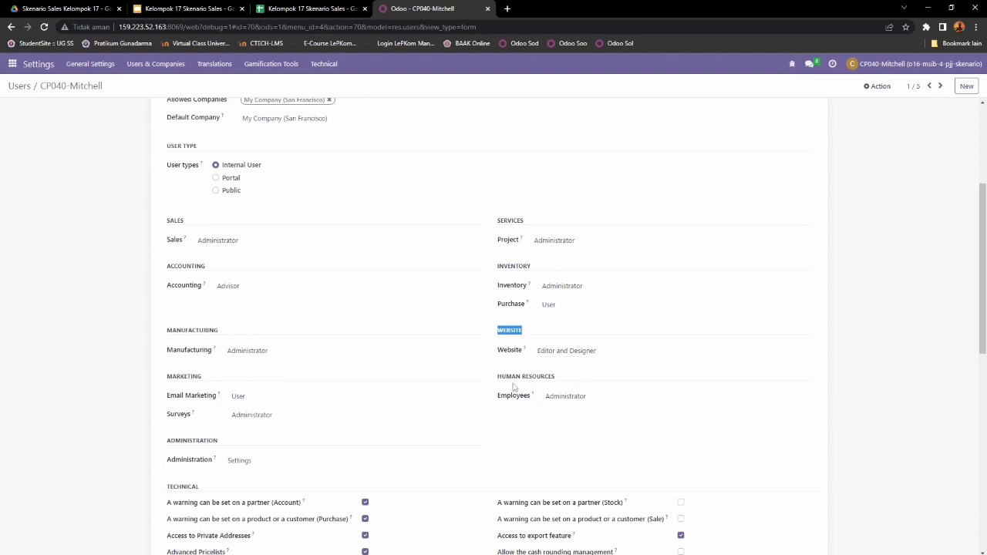
scroll(517, 382, down, 1)
scroll(509, 401, up, 3)
scroll(505, 428, down, 1)
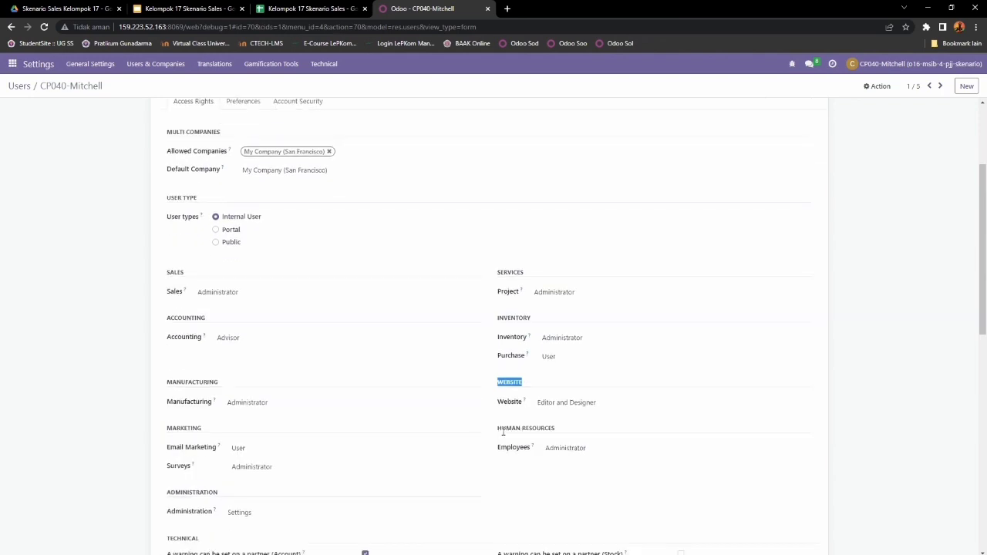
drag(499, 430, 573, 430)
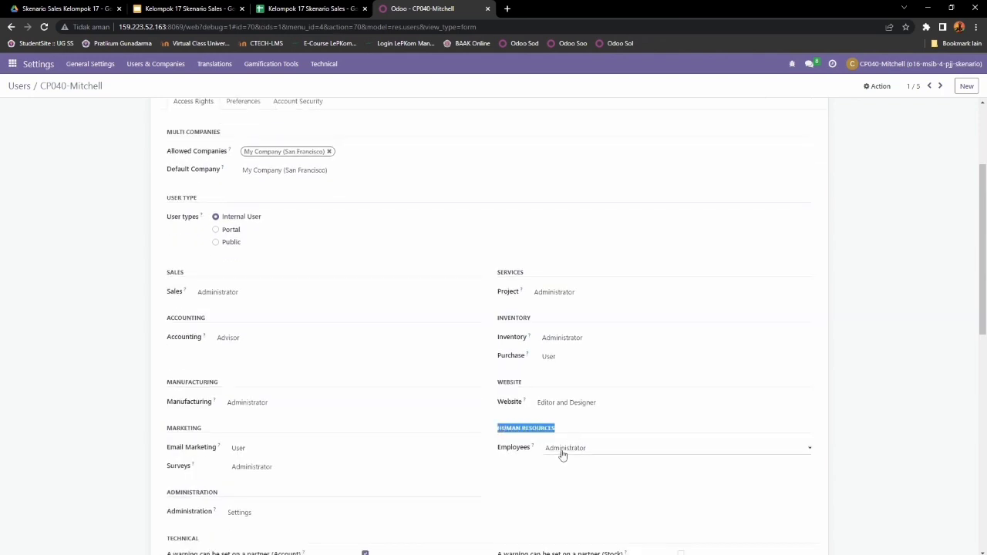
scroll(717, 326, up, 3)
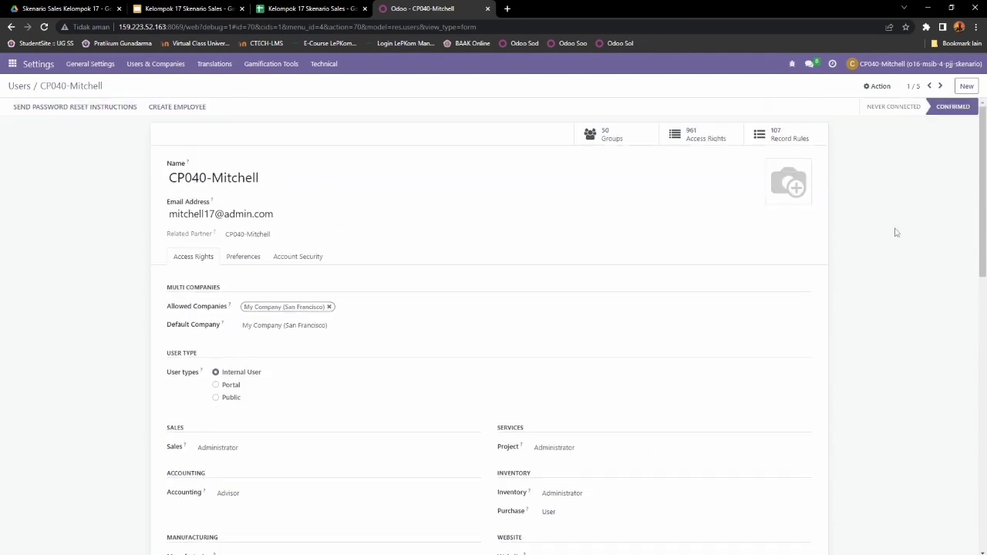
click(940, 86)
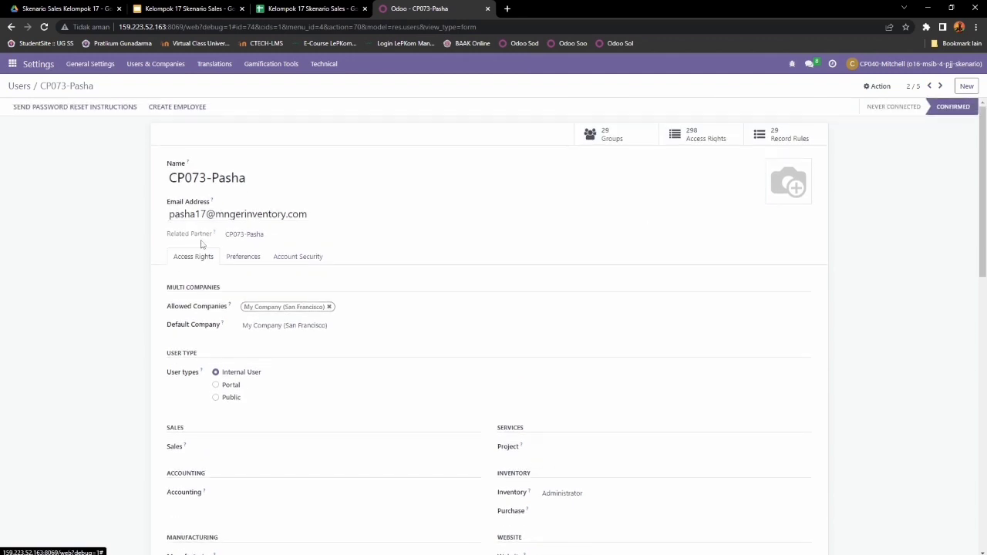
drag(169, 214, 325, 214)
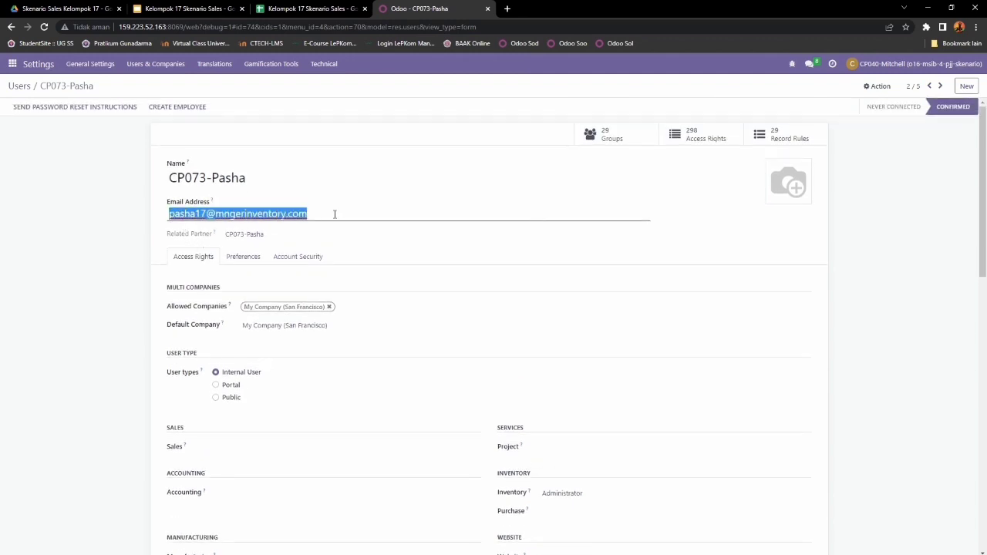
click(139, 295)
scroll(179, 291, down, 1)
drag(167, 269, 282, 276)
scroll(283, 274, down, 1)
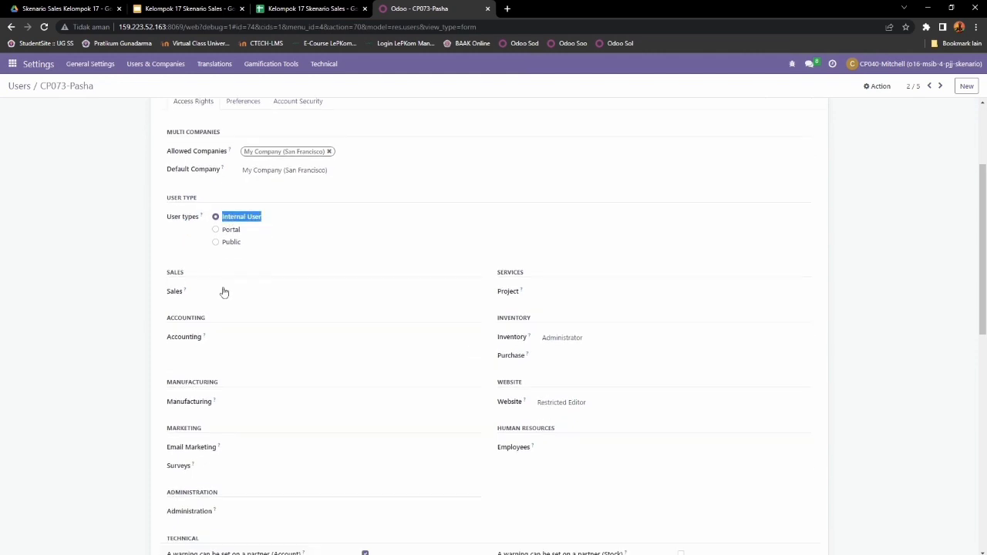
drag(168, 278, 223, 270)
scroll(205, 276, down, 1)
drag(170, 330, 222, 347)
drag(168, 381, 223, 382)
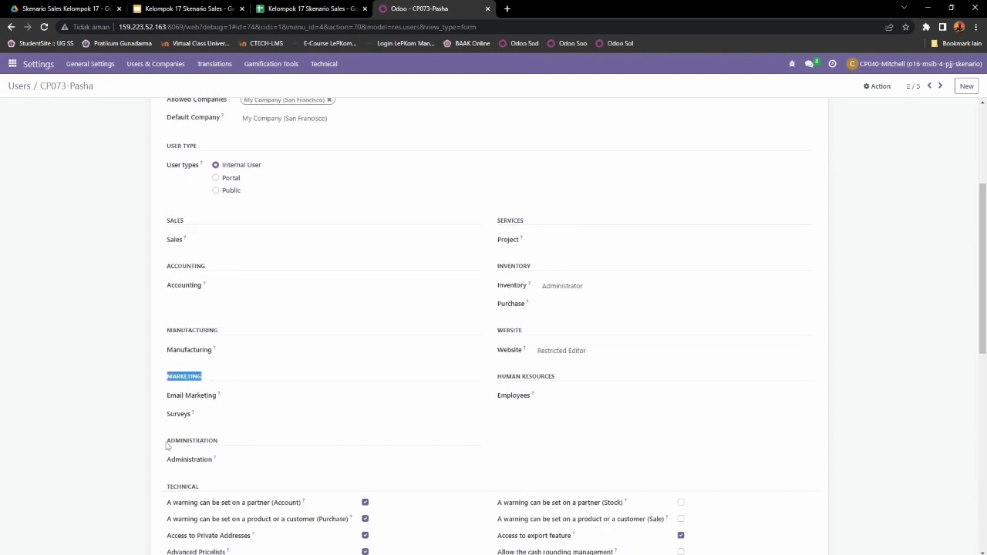
drag(167, 440, 225, 445)
drag(496, 221, 532, 294)
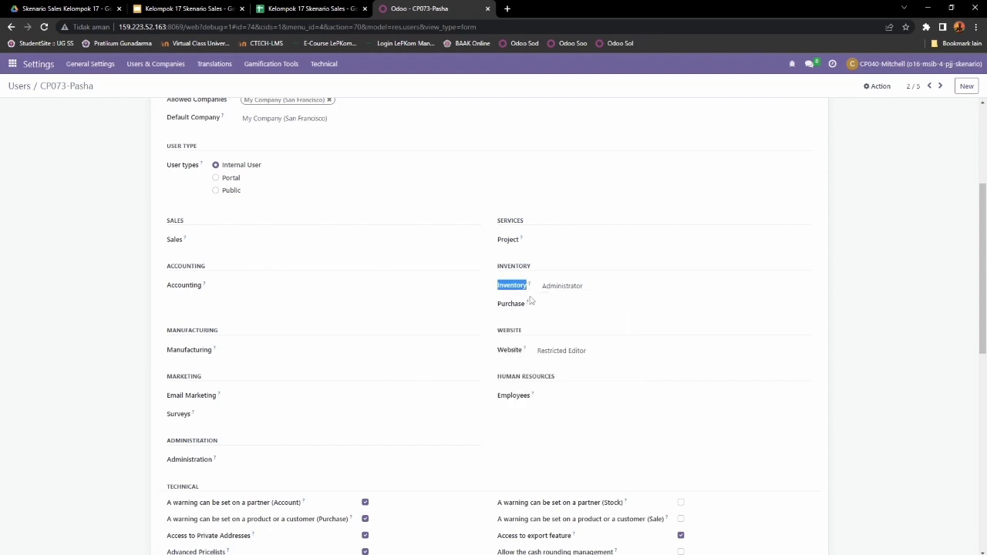
click(602, 293)
click(580, 321)
scroll(526, 311, up, 5)
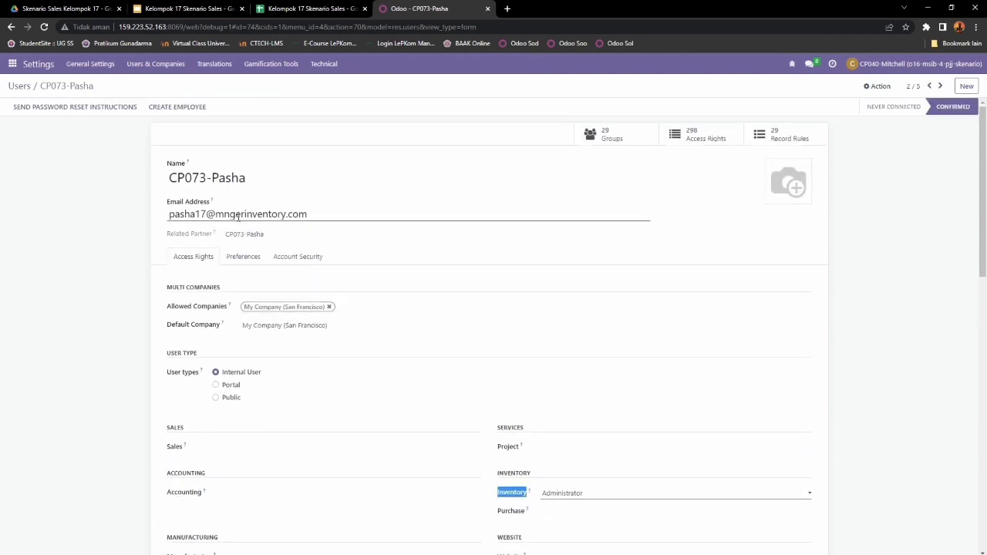
scroll(517, 270, down, 4)
scroll(595, 304, down, 3)
click(599, 200)
click(575, 231)
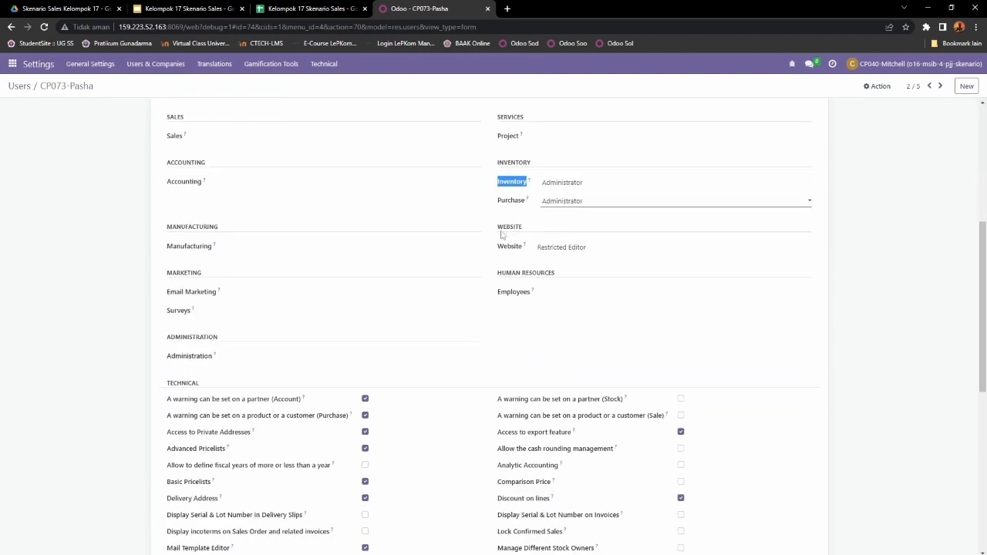
click(584, 201)
click(584, 212)
double_click(503, 227)
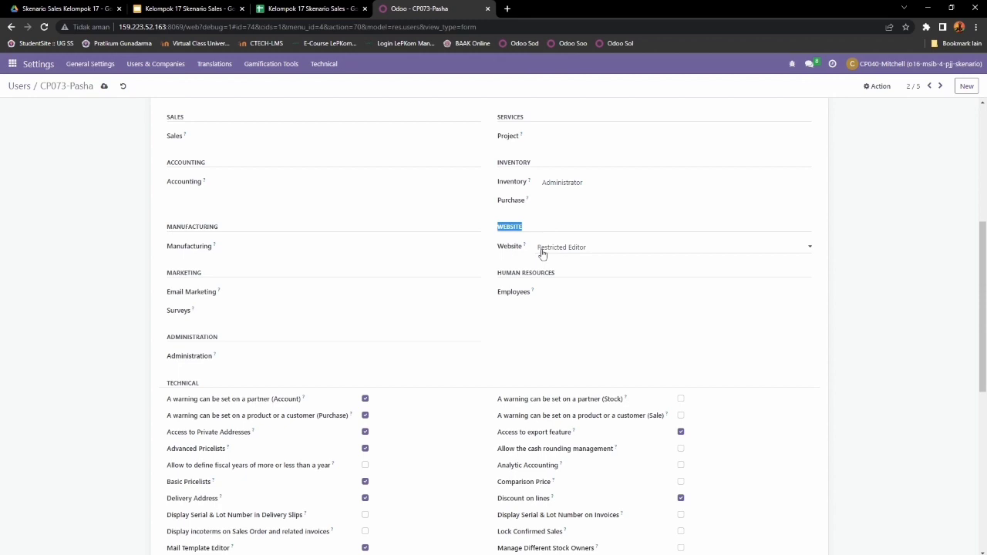
drag(498, 249, 567, 277)
click(565, 295)
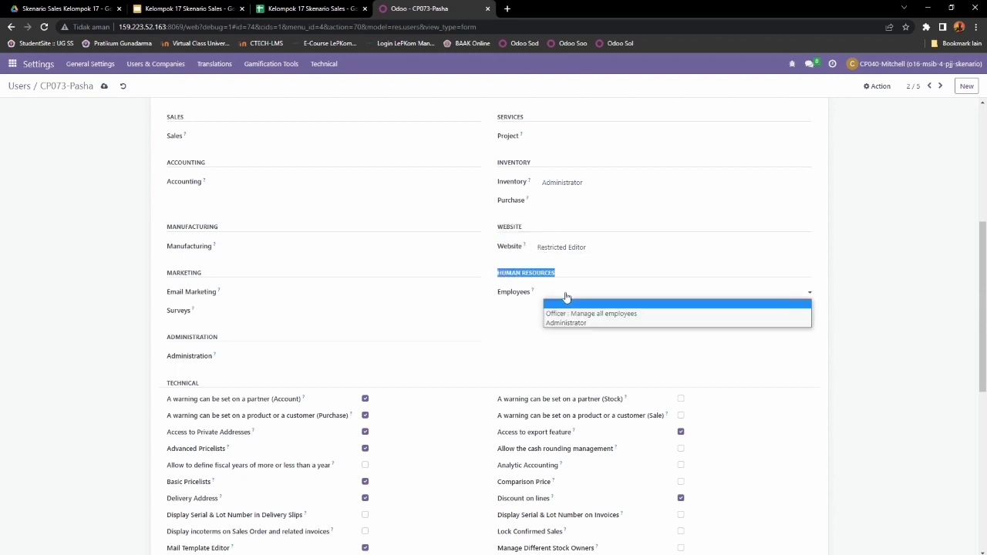
click(565, 305)
scroll(567, 308, down, 6)
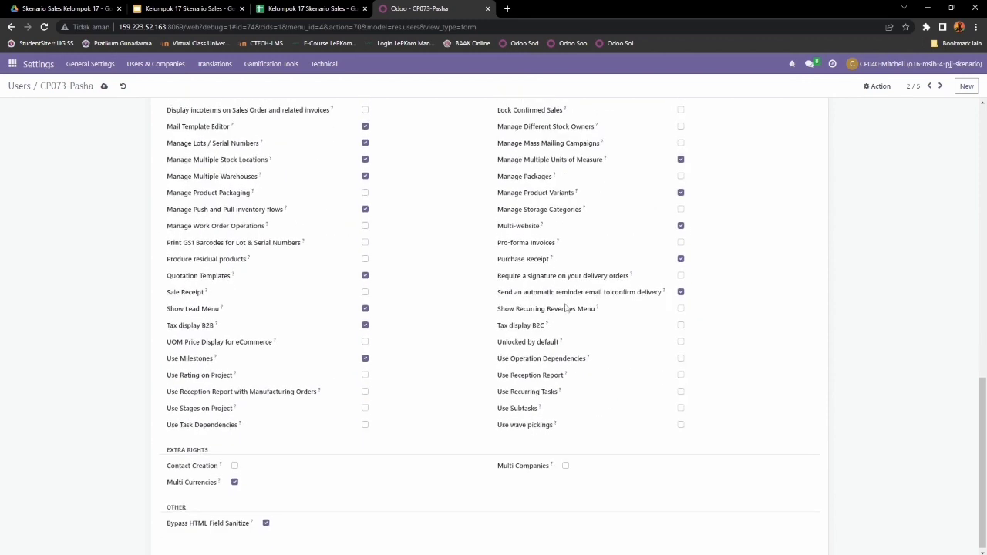
drag(170, 467, 218, 466)
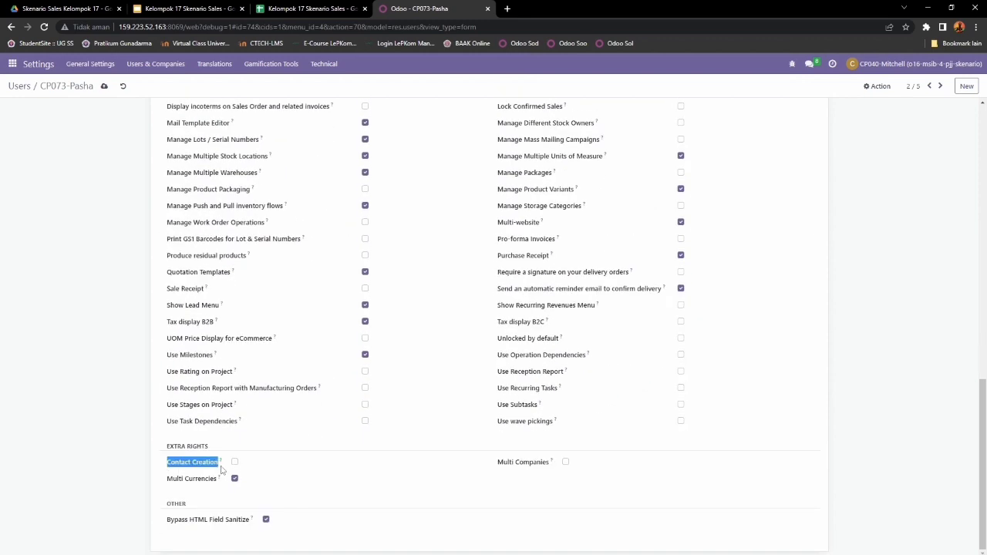
scroll(379, 426, up, 10)
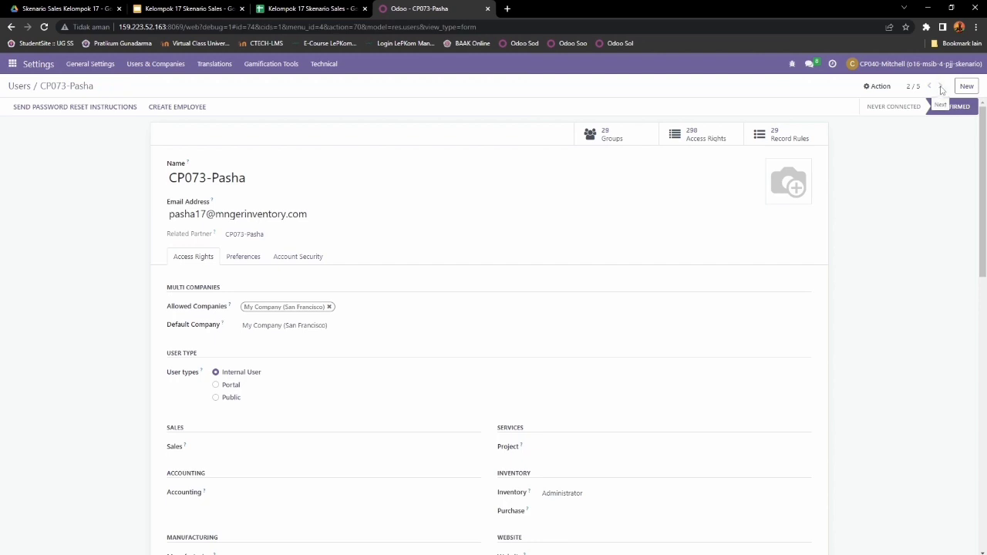
Step: Move to user 3/5 and review its email, user type, and Sales access kept at Administrator
click(941, 86)
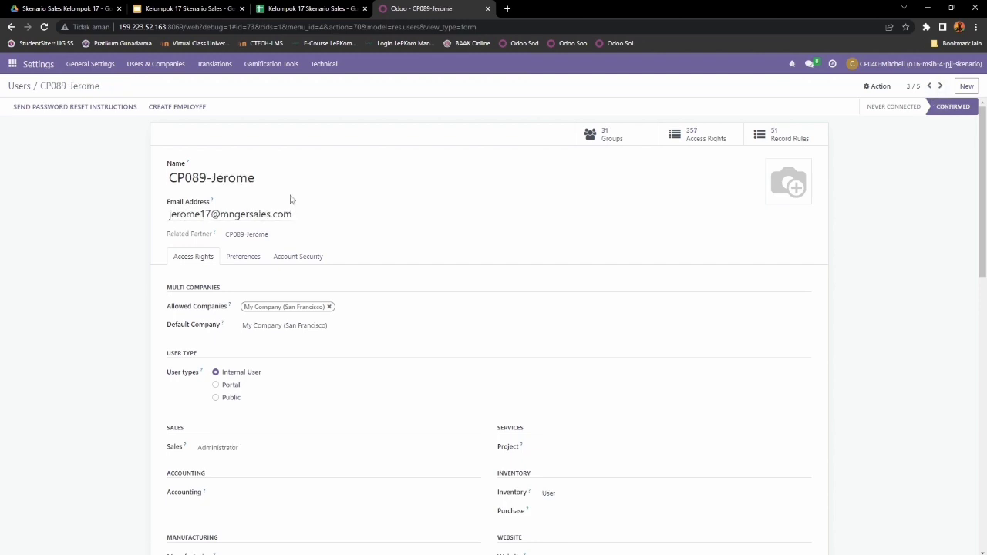
drag(170, 214, 307, 214)
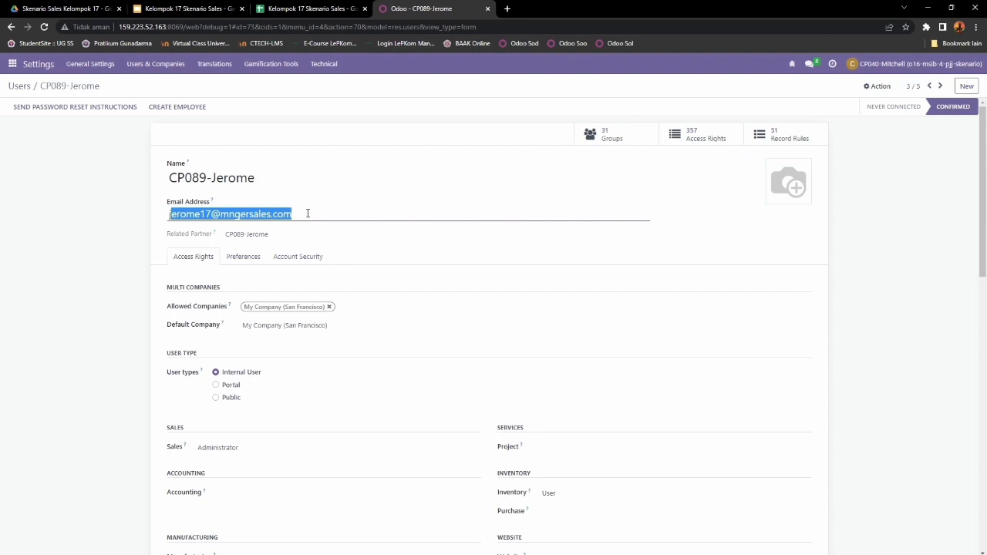
scroll(64, 242, down, 3)
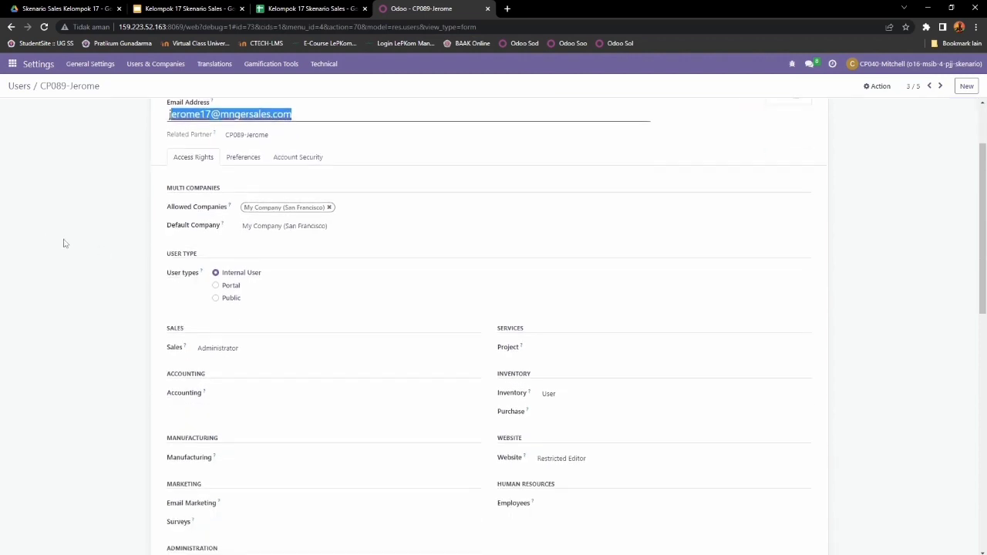
drag(168, 223, 284, 220)
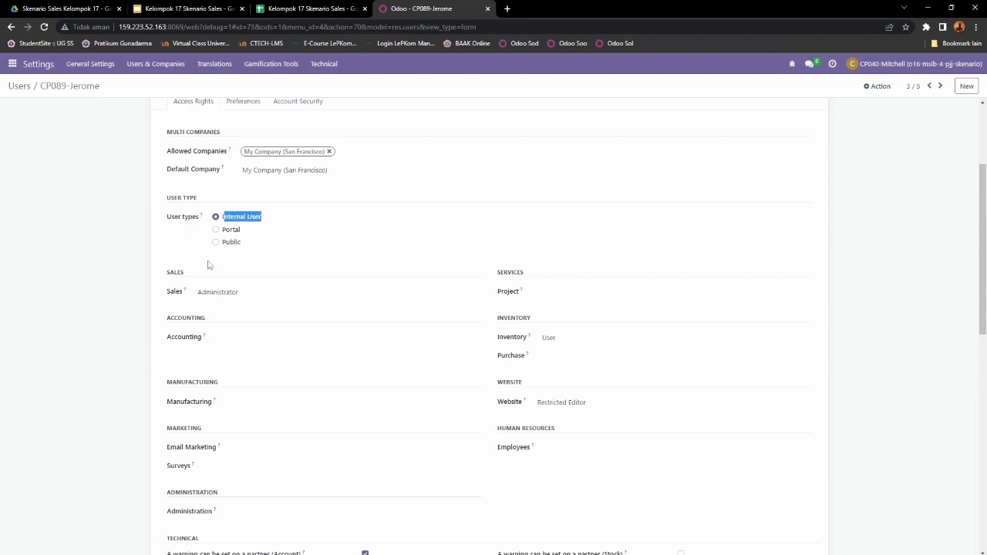
drag(165, 276, 199, 274)
click(196, 293)
click(200, 333)
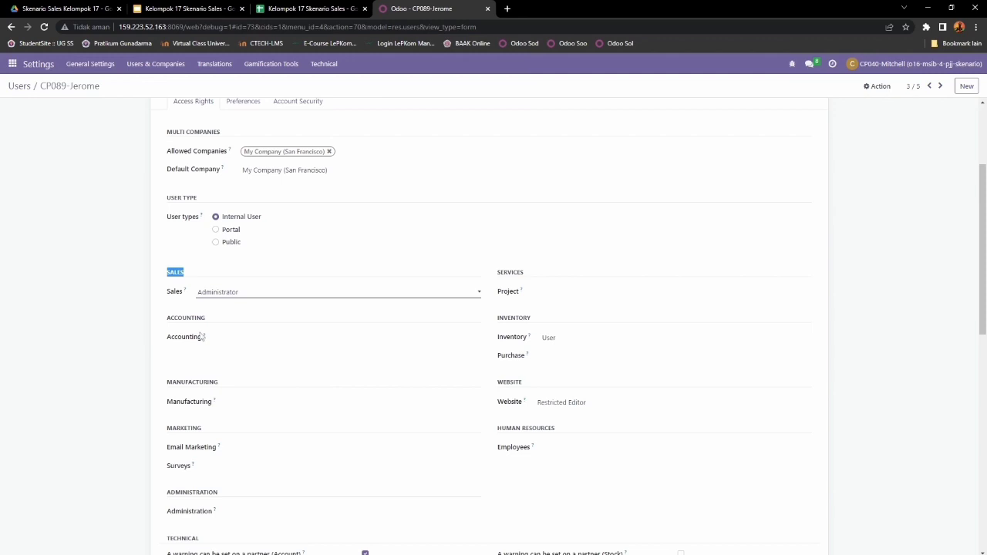
drag(162, 324, 223, 322)
drag(169, 383, 230, 385)
drag(165, 432, 210, 434)
drag(168, 496, 223, 498)
Step: Check Services, Inventory access kept at User, and Purchase access left empty
drag(489, 273, 535, 277)
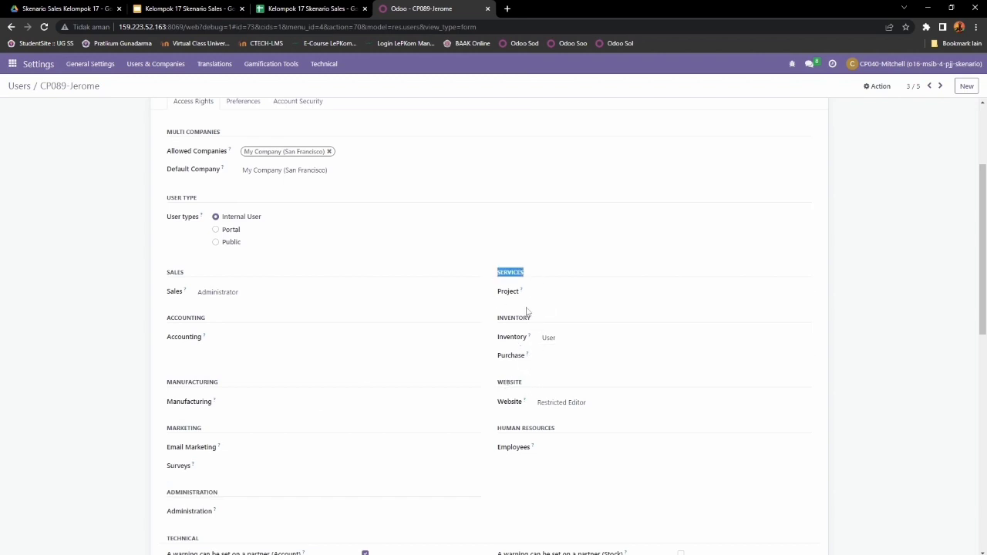
drag(497, 318, 555, 323)
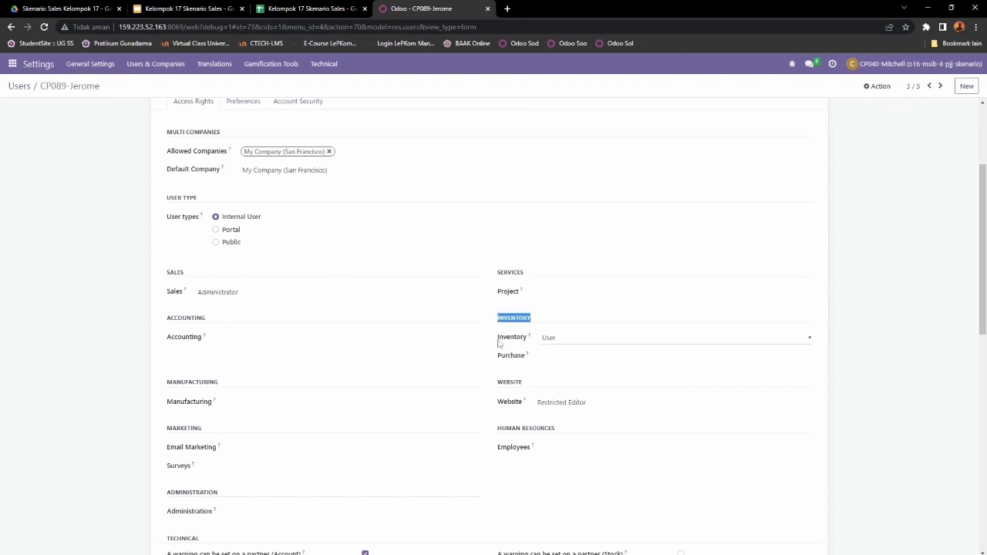
drag(498, 343, 527, 338)
click(564, 340)
click(565, 356)
scroll(513, 360, down, 1)
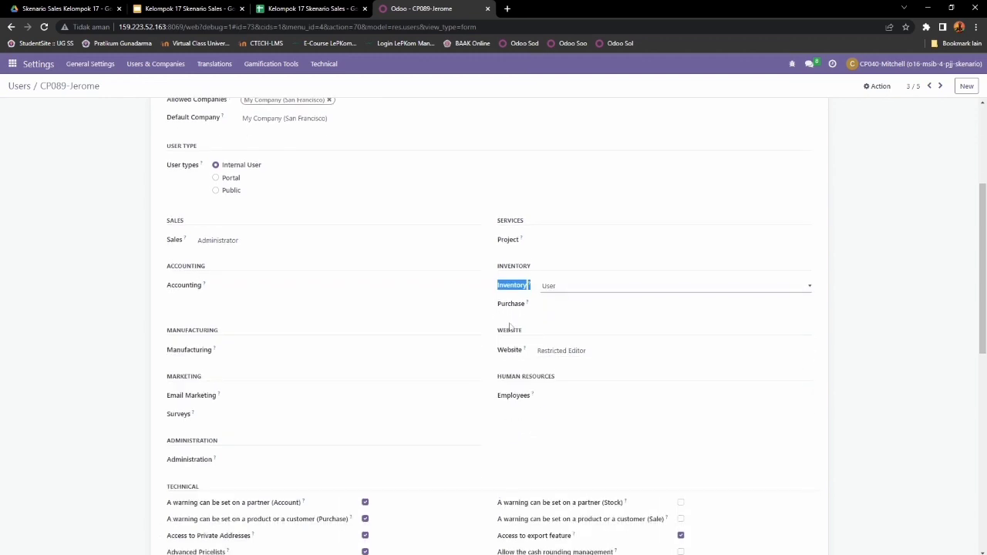
scroll(509, 327, down, 1)
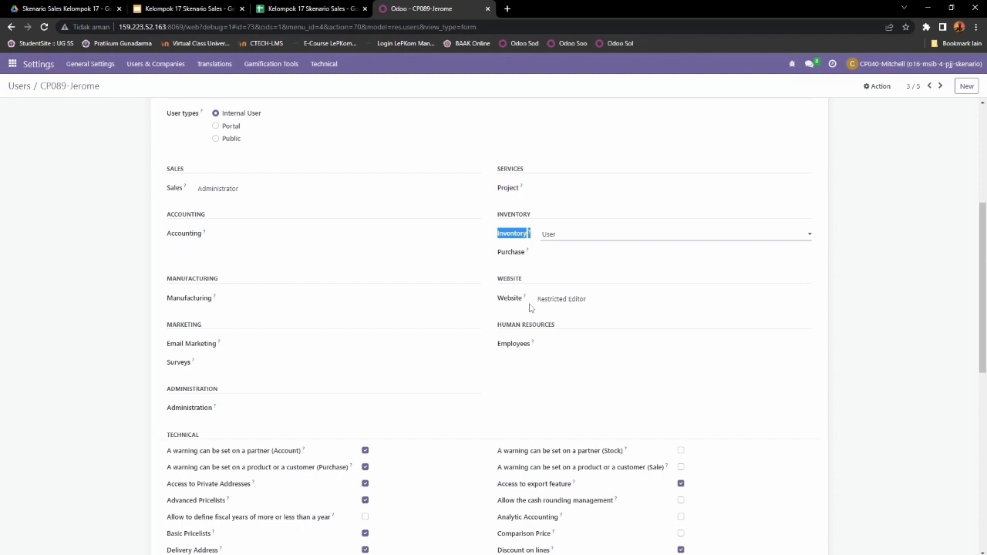
drag(501, 253, 532, 254)
click(550, 257)
click(567, 265)
click(503, 260)
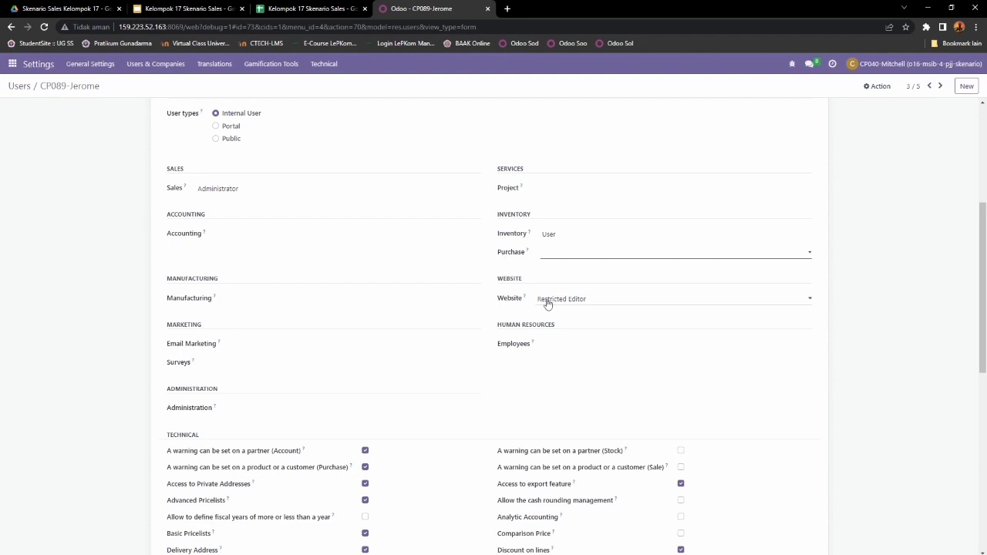
Step: Check Website at Restricted Editor, Employees and Contact Creation unchanged, then advance to user 4/5
drag(498, 283, 527, 303)
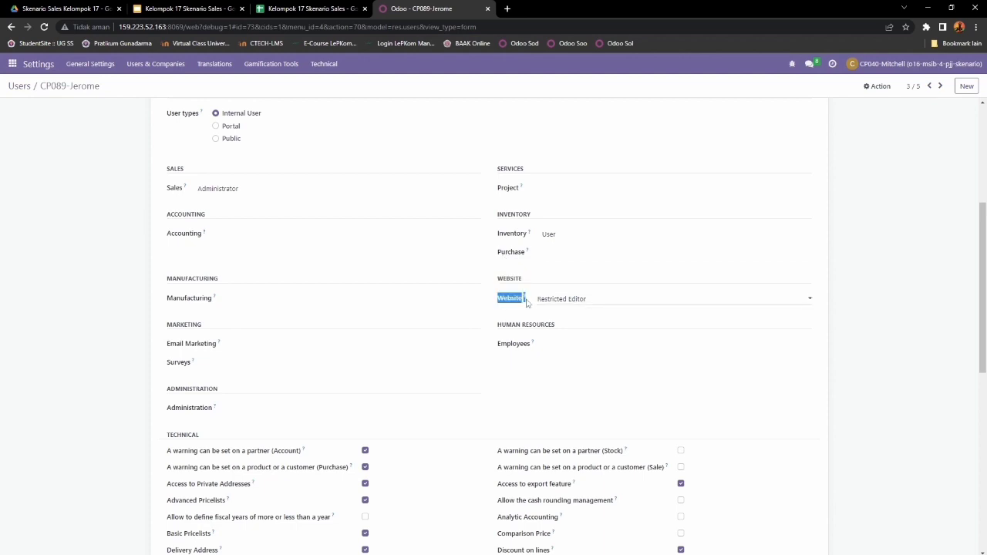
click(566, 302)
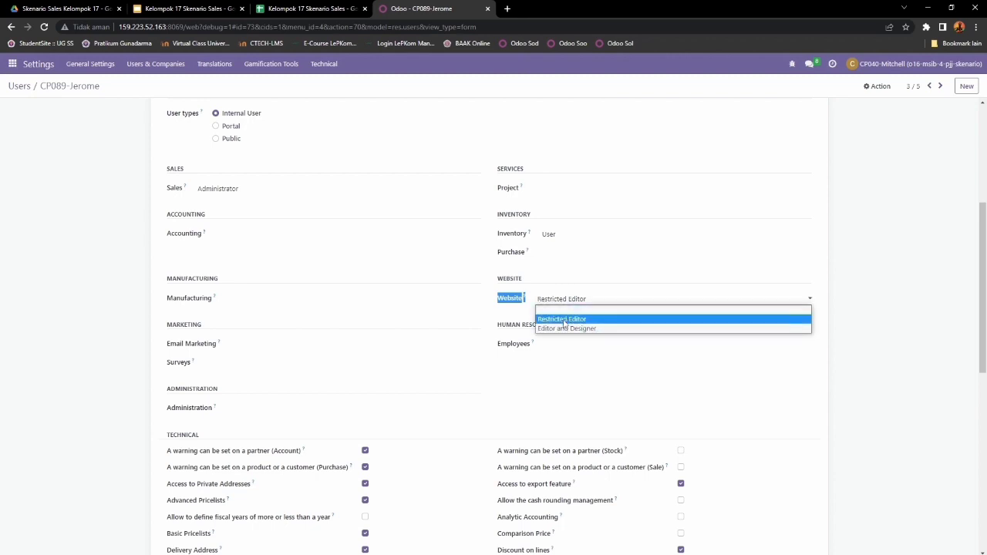
click(564, 321)
drag(497, 326, 562, 328)
drag(498, 344, 543, 344)
click(563, 347)
click(568, 356)
scroll(569, 355, down, 5)
scroll(569, 355, down, 2)
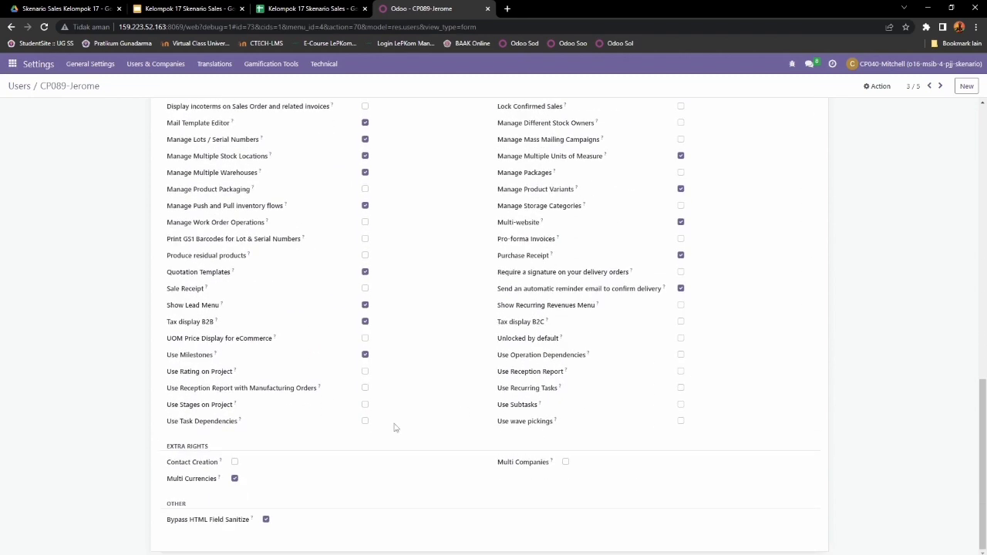
drag(167, 463, 218, 466)
scroll(219, 468, up, 15)
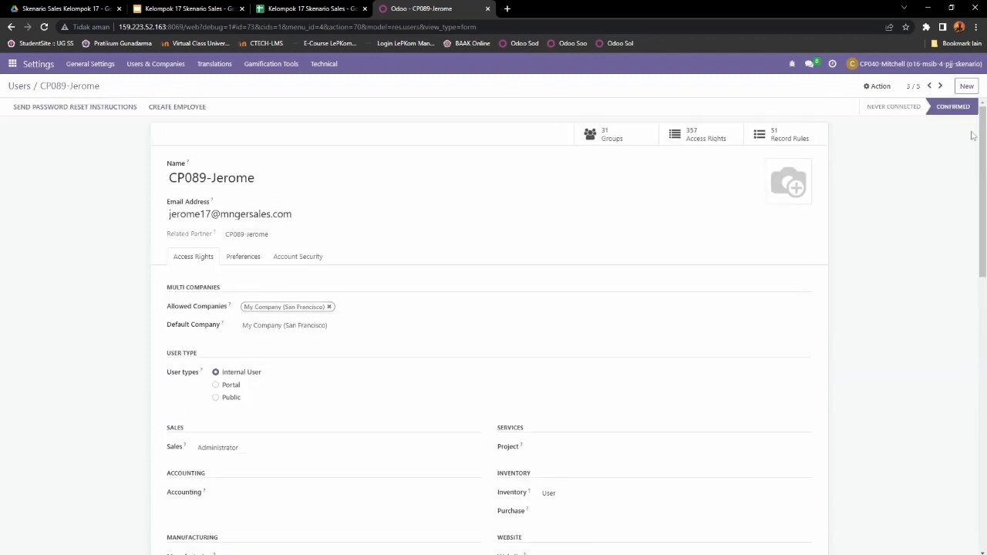
click(940, 86)
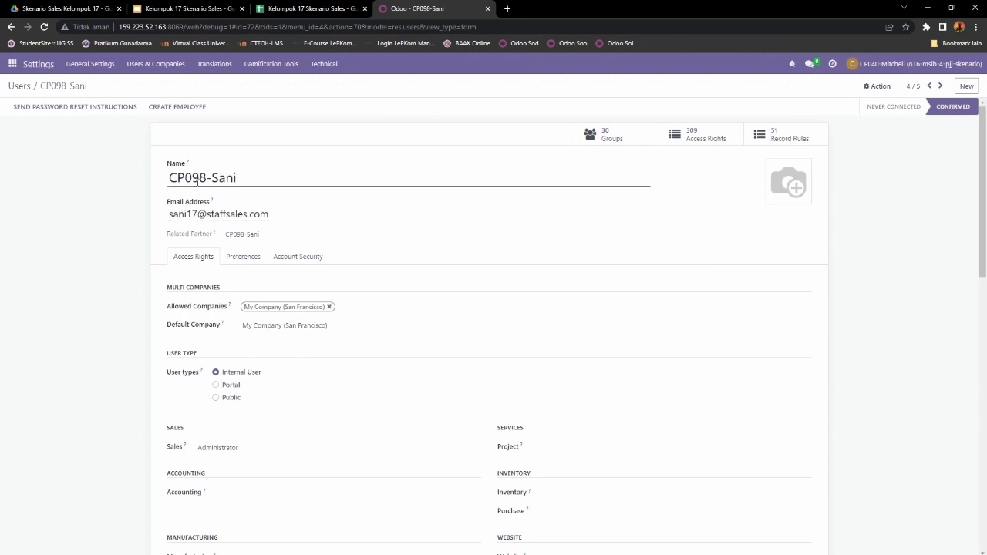
Step: Review user 4/5's Internal User type, Sales access, and Accounting to Administration sections
scroll(177, 193, down, 1)
scroll(177, 193, up, 1)
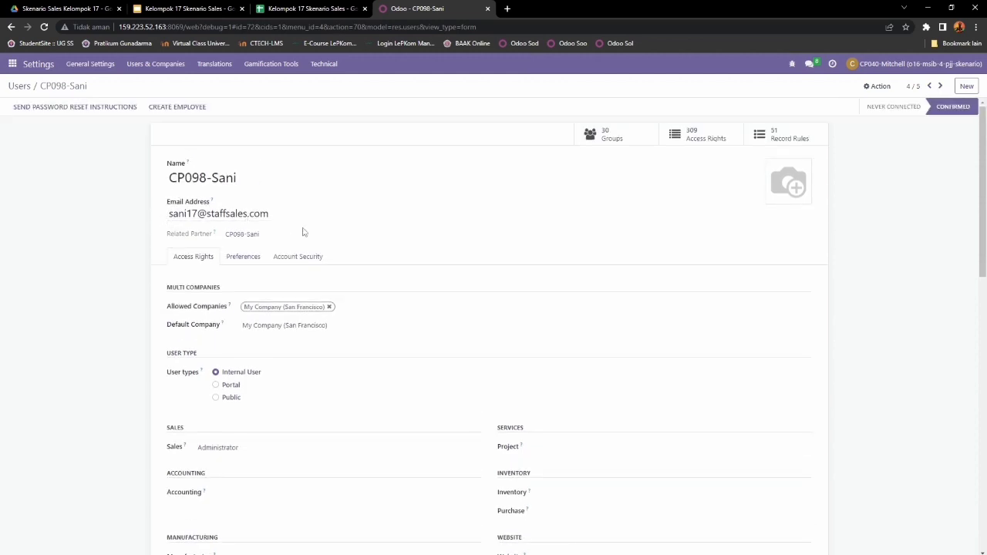
scroll(312, 235, down, 3)
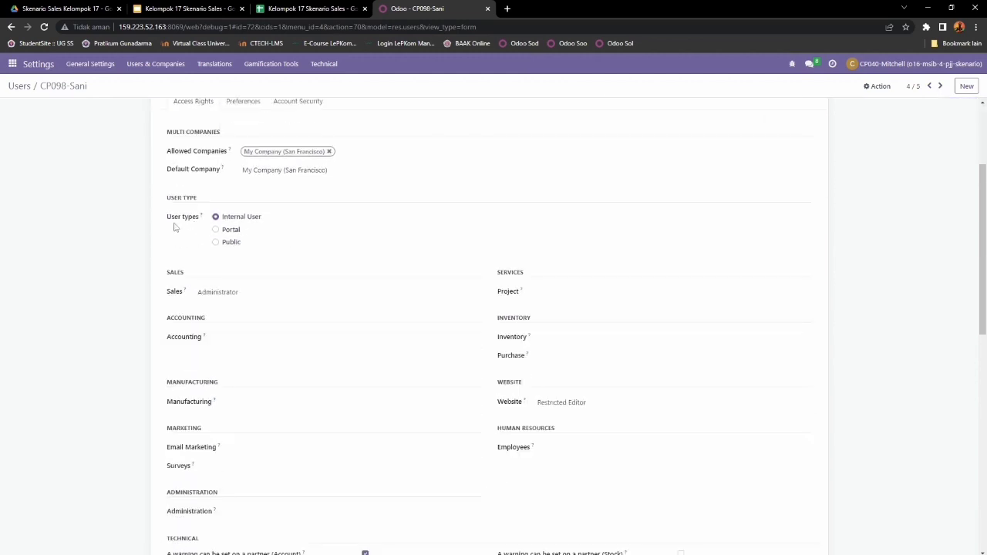
drag(169, 222, 204, 219)
drag(263, 218, 219, 218)
scroll(196, 268, down, 1)
scroll(196, 268, down, 1)
drag(163, 226, 185, 243)
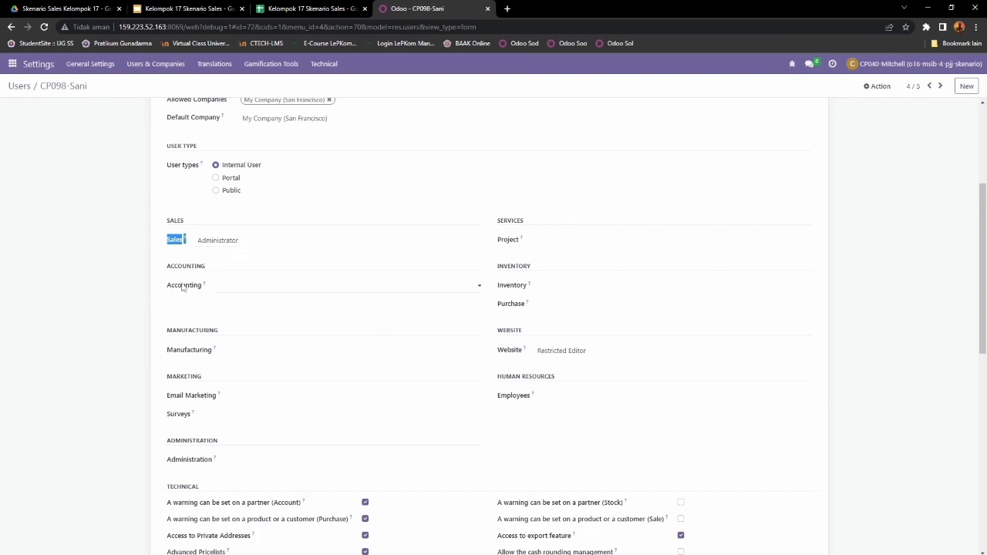
scroll(188, 286, down, 1)
drag(165, 219, 219, 219)
drag(164, 284, 234, 282)
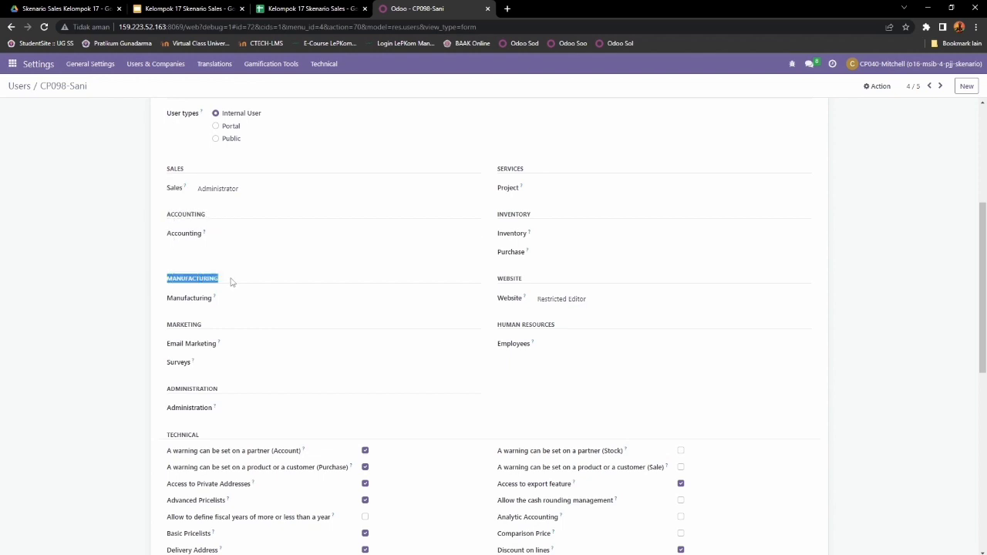
drag(166, 327, 214, 336)
drag(165, 390, 218, 391)
Step: Check Services, Inventory, Website, Employees and Contact Creation without changes, then go to user 5/5
click(499, 169)
drag(500, 168, 535, 187)
drag(498, 215, 557, 220)
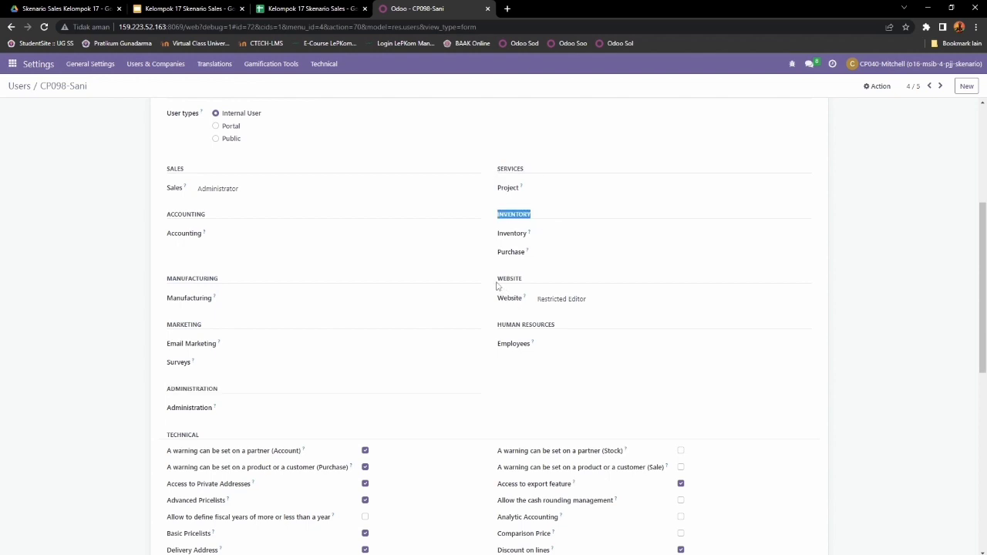
drag(499, 279, 525, 282)
scroll(588, 306, down, 1)
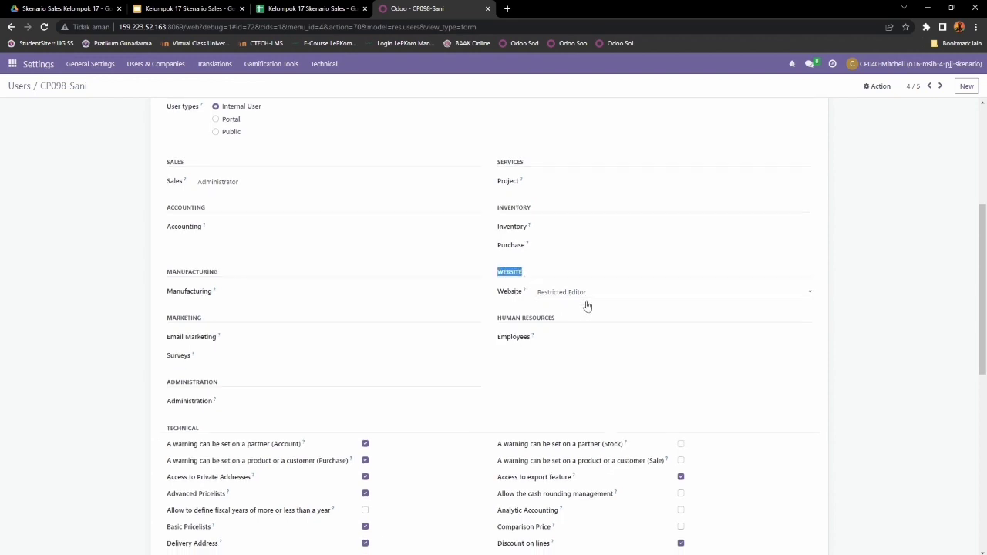
drag(502, 273, 565, 279)
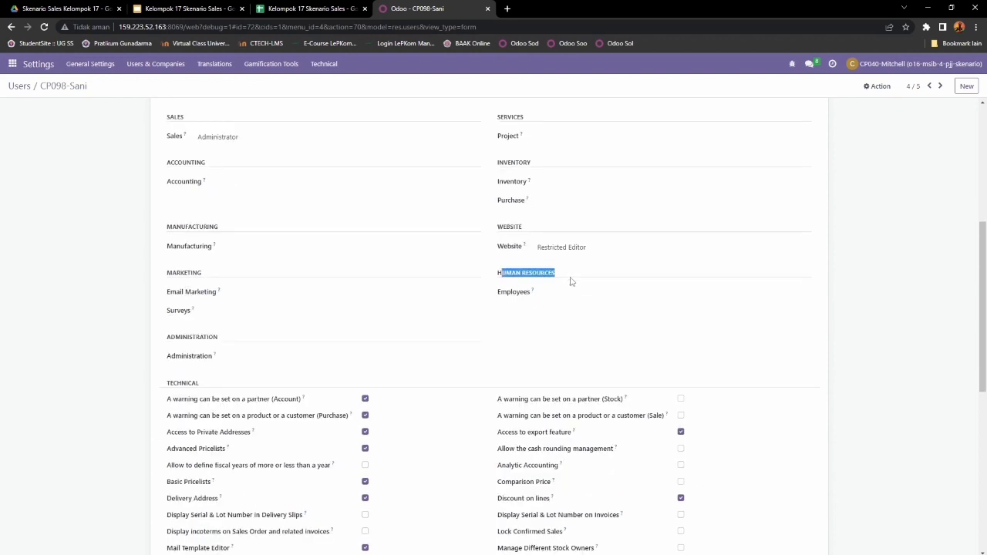
click(566, 292)
click(569, 310)
scroll(398, 345, down, 5)
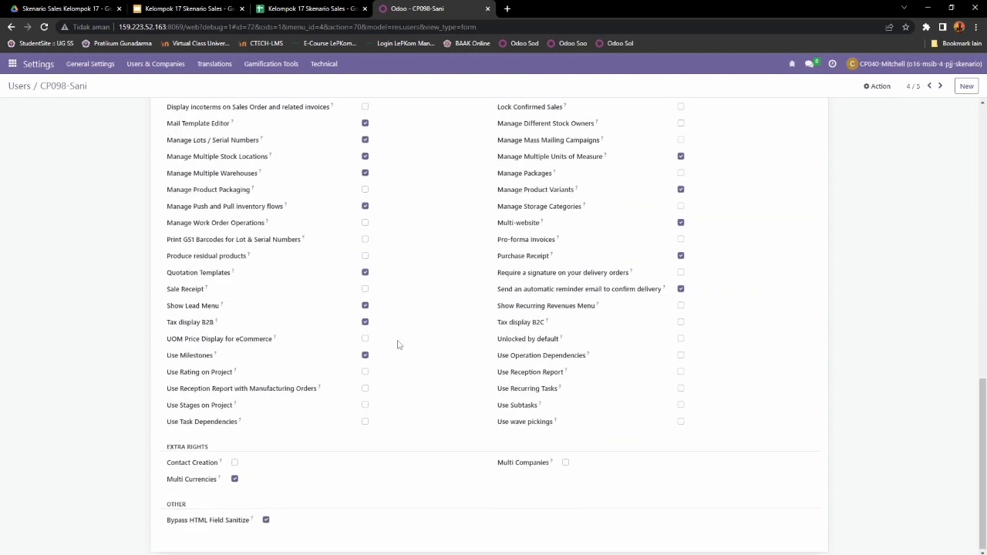
drag(165, 467, 219, 468)
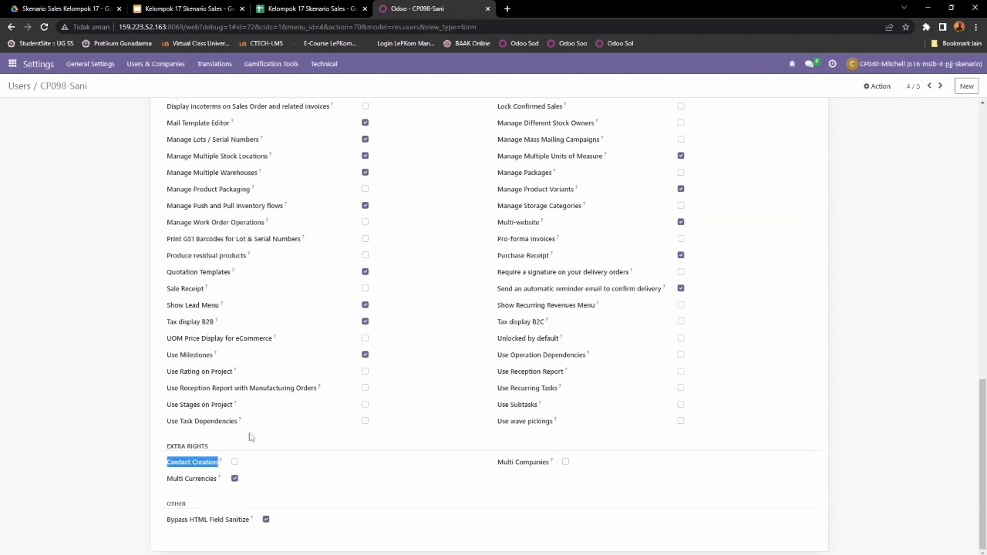
scroll(249, 437, up, 15)
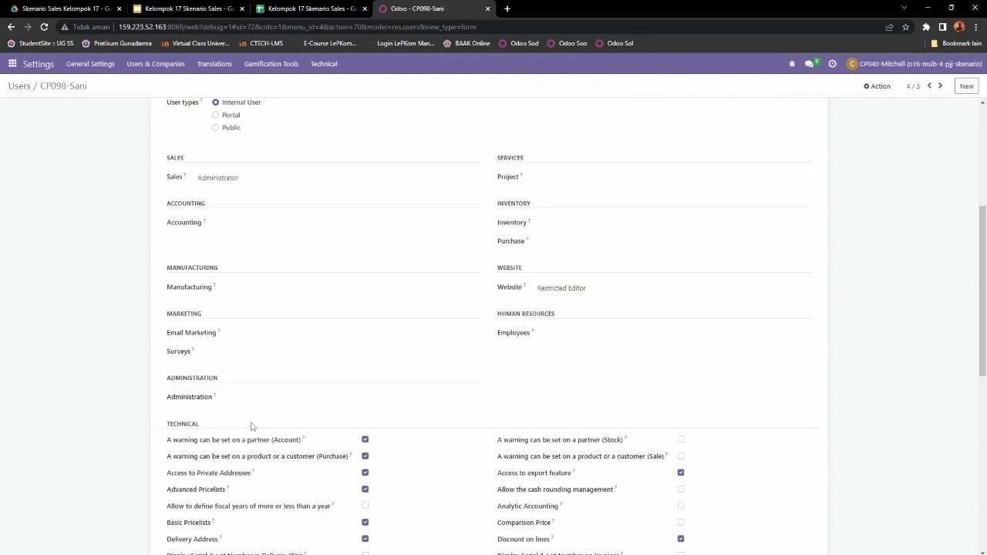
click(940, 85)
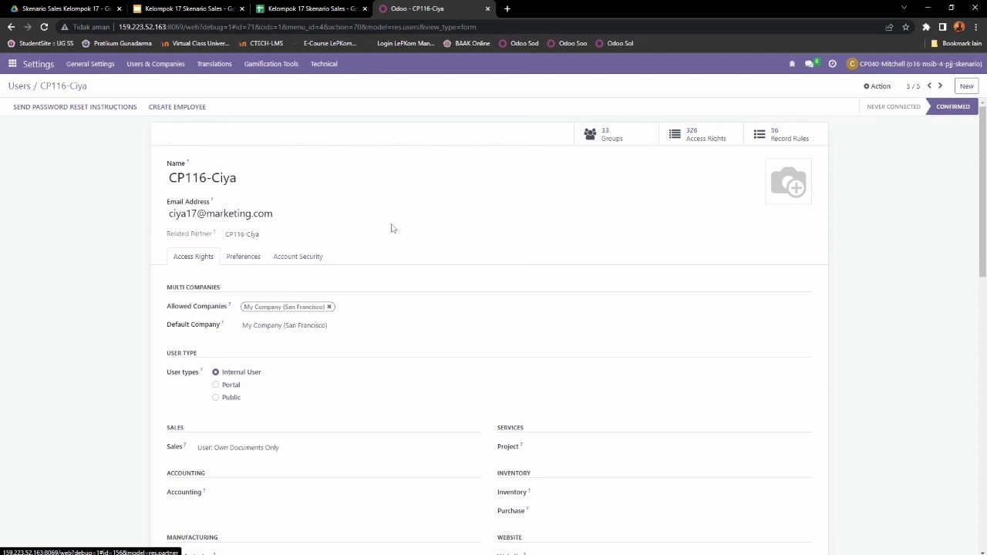
Step: Review the last user's user type, Sales access level, Accounting and Manufacturing sections
scroll(279, 218, down, 1)
scroll(278, 217, down, 3)
scroll(277, 209, up, 2)
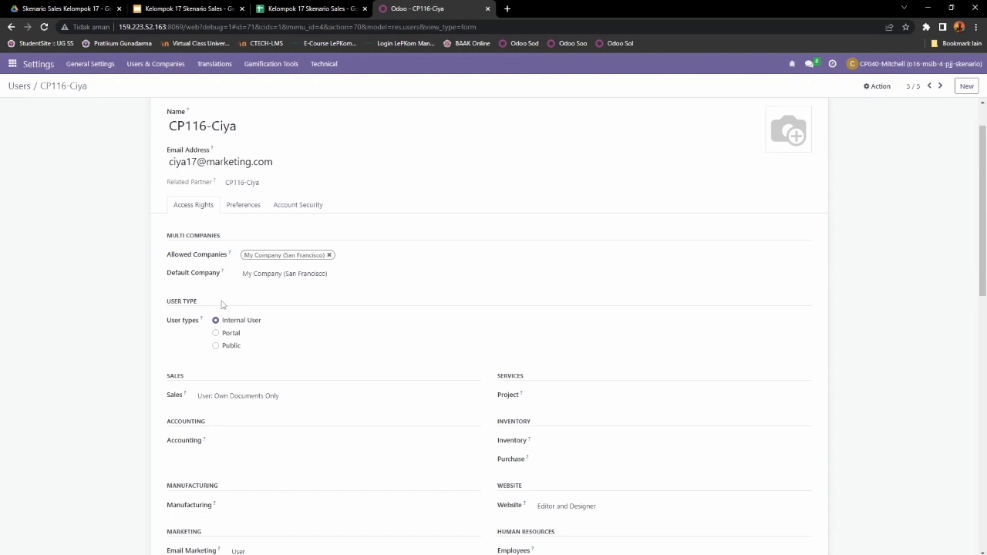
drag(164, 324, 226, 328)
click(226, 329)
scroll(323, 327, down, 2)
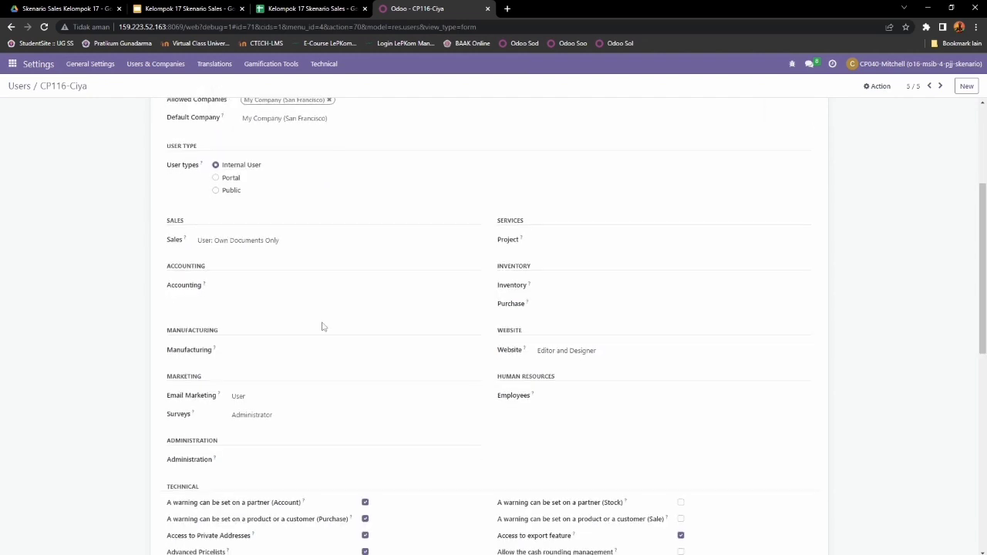
drag(163, 226, 213, 223)
drag(165, 247, 189, 244)
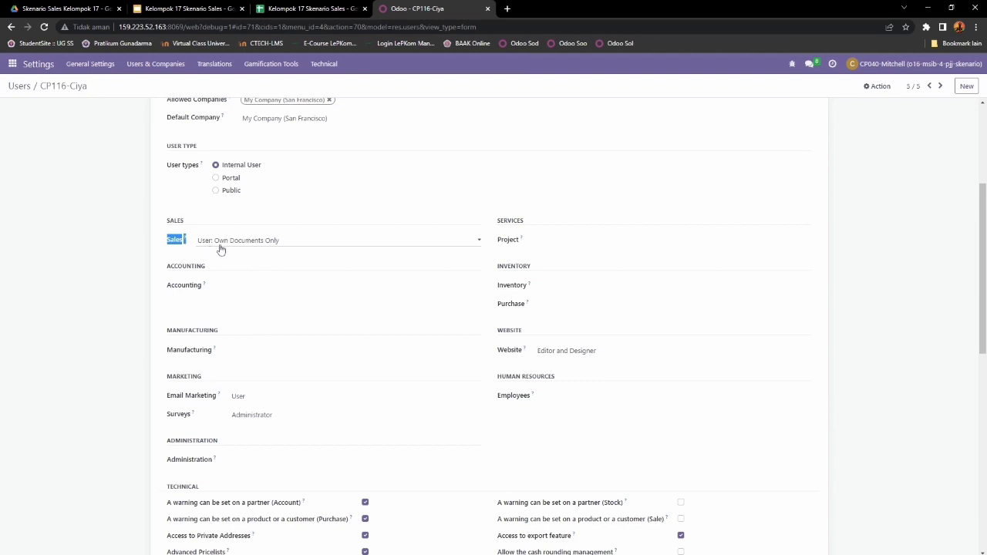
drag(158, 268, 231, 270)
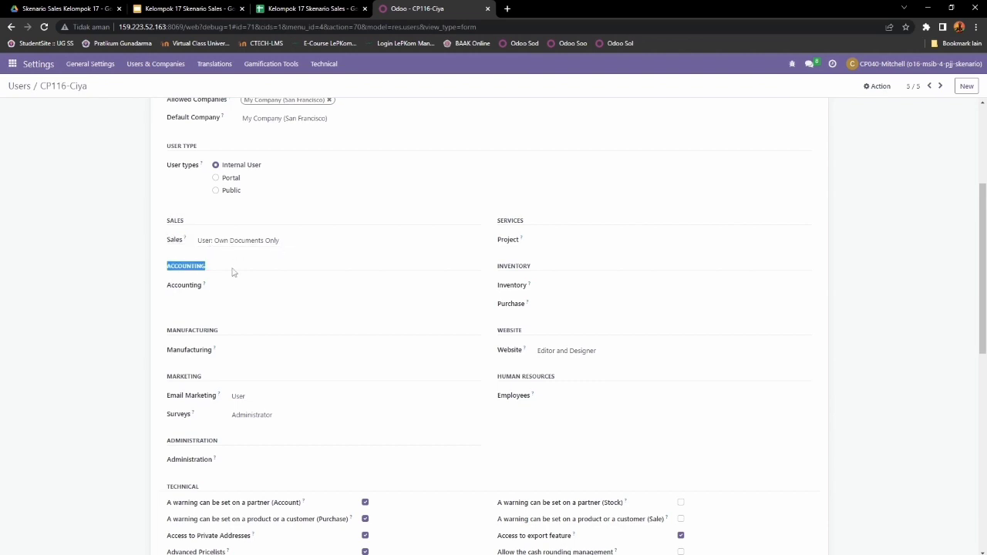
drag(167, 335, 242, 338)
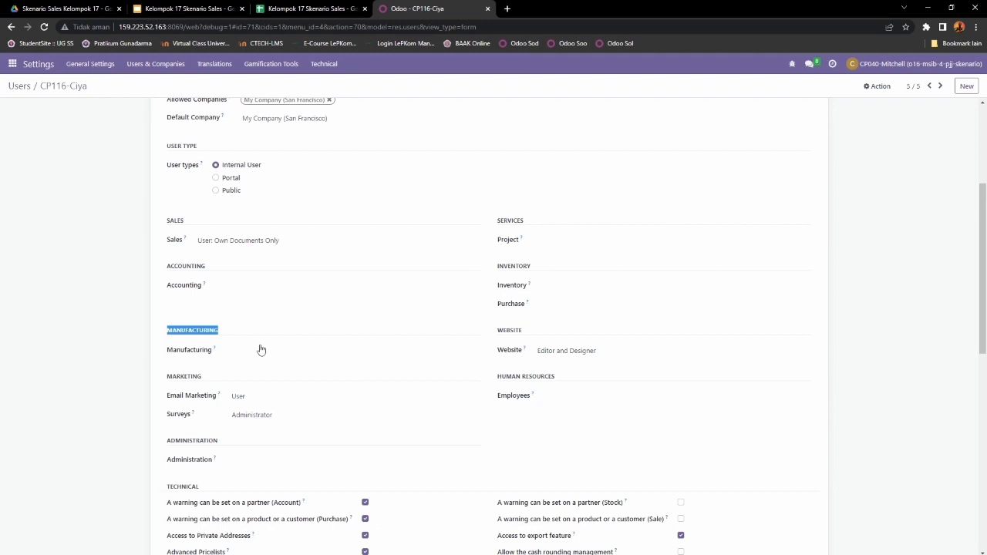
drag(165, 381, 204, 378)
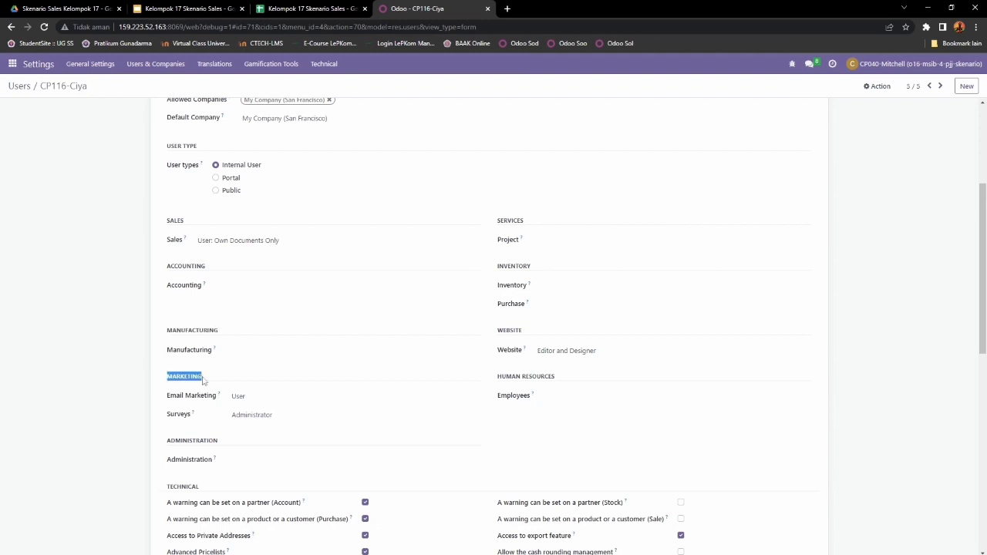
Step: Keep Email Marketing at User and Surveys at Administrator, leaving Employees access blank
scroll(175, 370, down, 1)
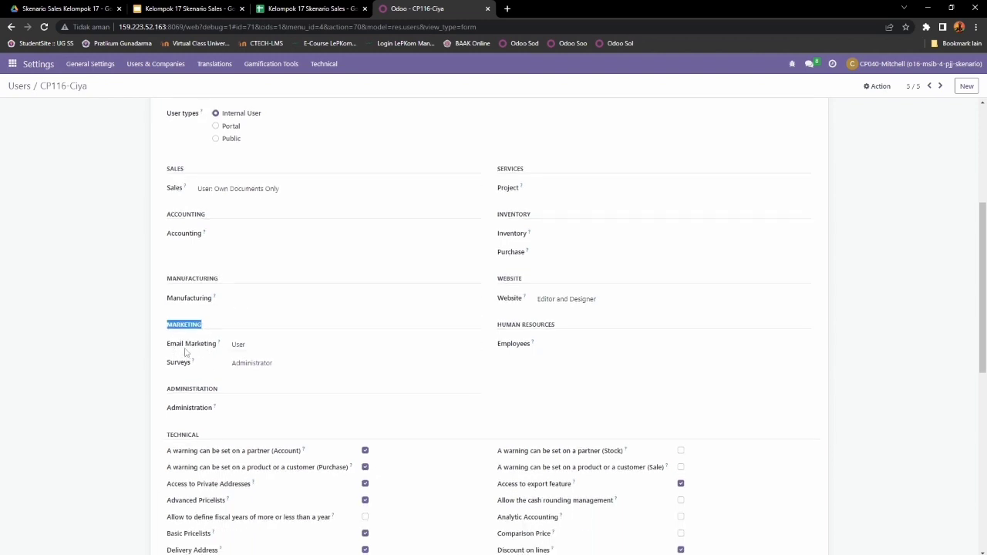
click(270, 349)
click(242, 366)
drag(167, 364, 195, 366)
click(300, 368)
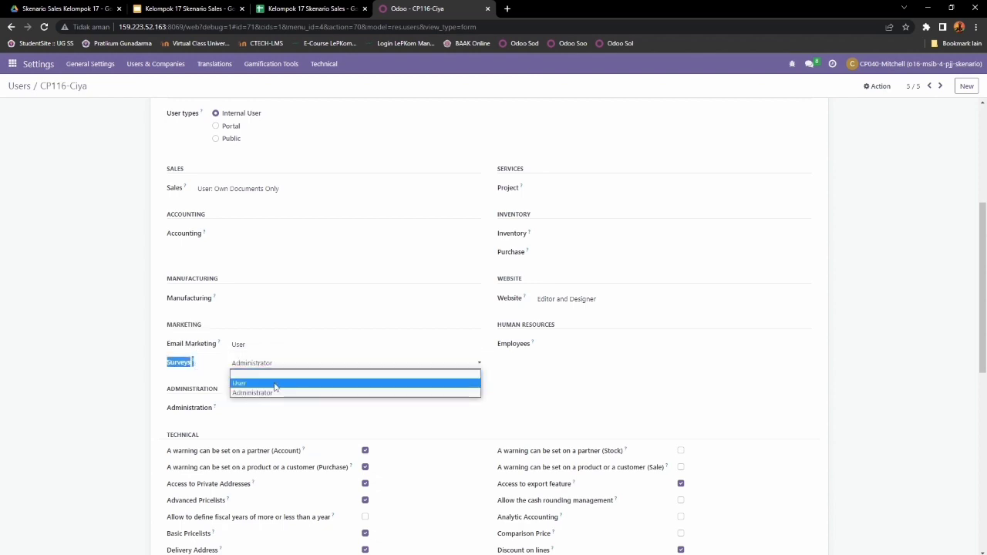
click(267, 394)
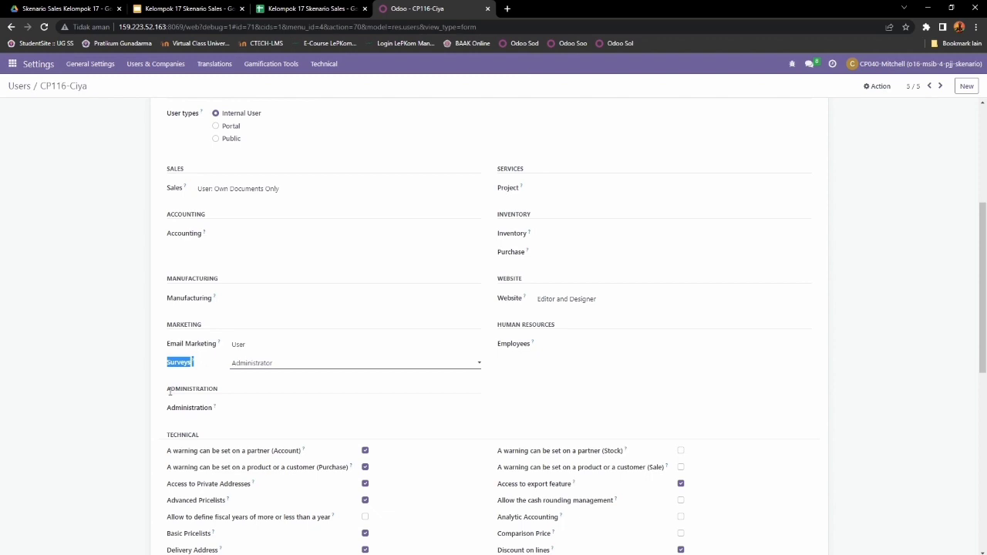
drag(168, 389, 220, 391)
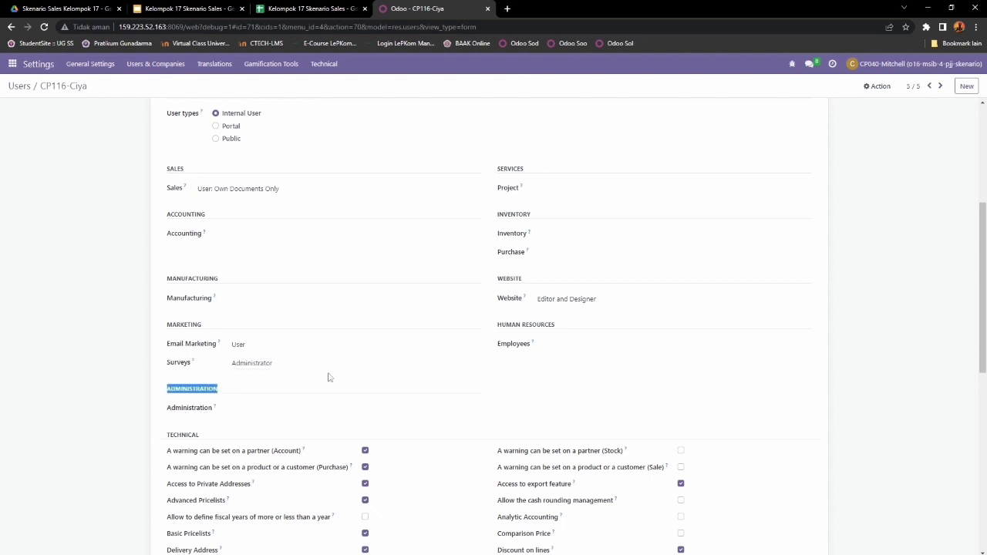
drag(498, 168, 548, 172)
drag(499, 215, 557, 217)
drag(497, 278, 531, 282)
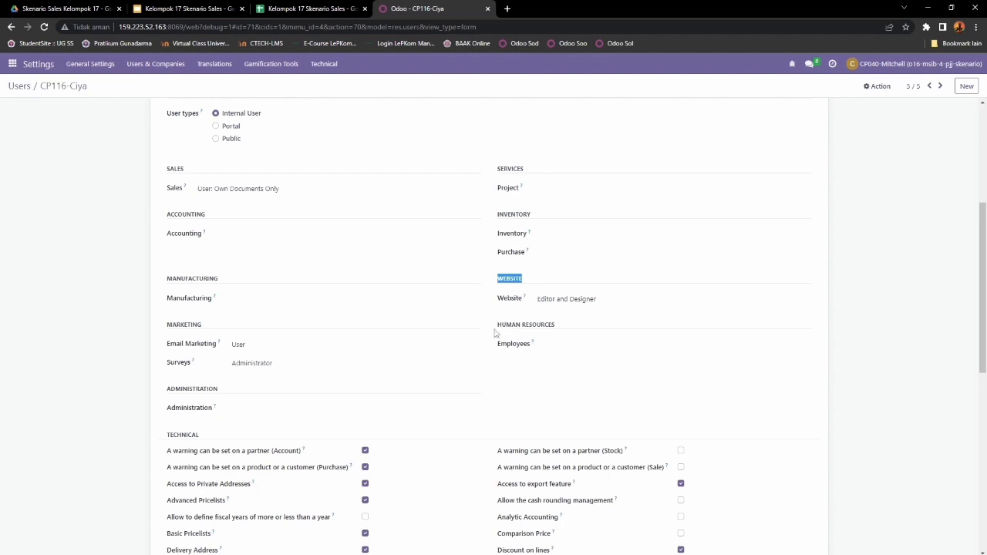
drag(497, 330, 560, 331)
drag(497, 345, 545, 346)
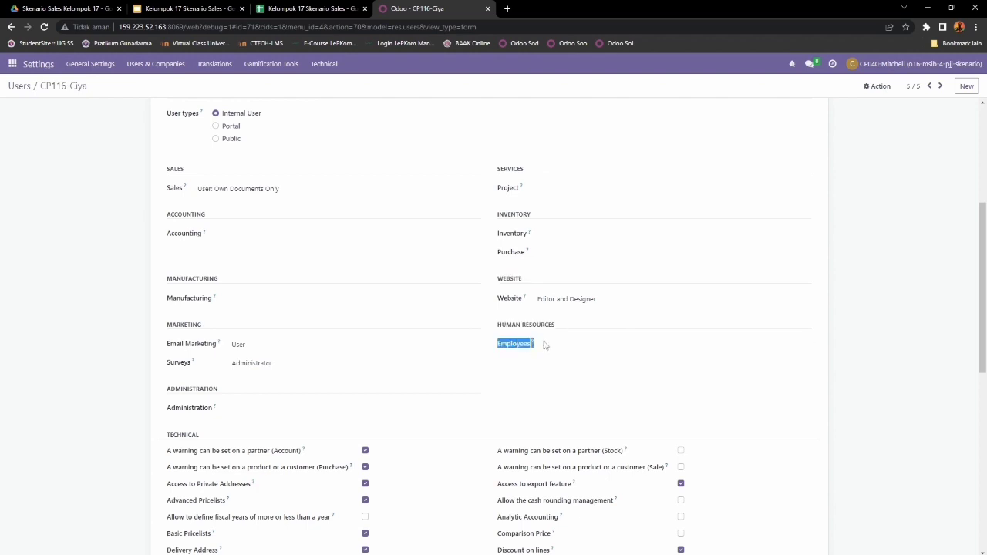
click(588, 346)
click(581, 357)
Step: Untick Contact Creation under Extra Rights, save the user, and return to the Users list
scroll(581, 360, down, 6)
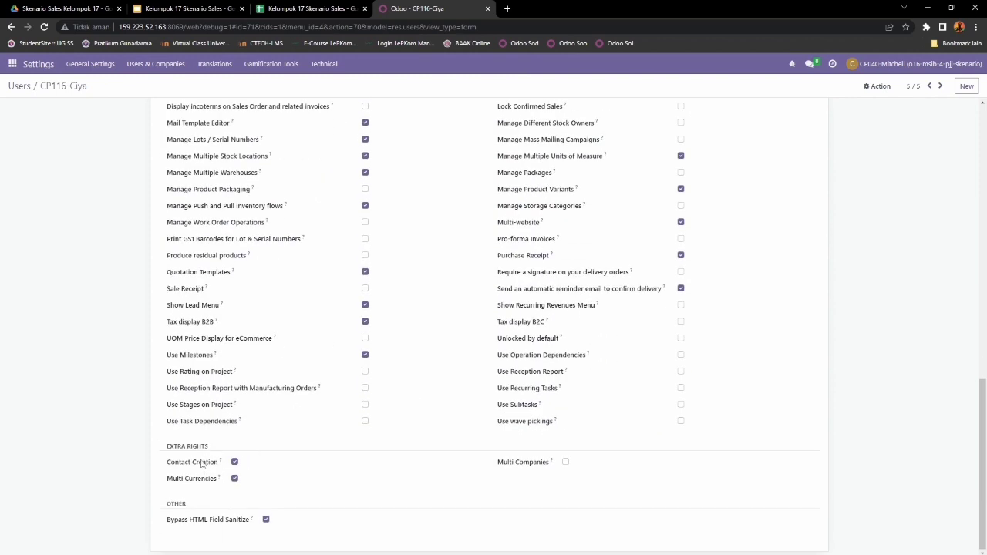
click(235, 462)
drag(166, 465, 222, 465)
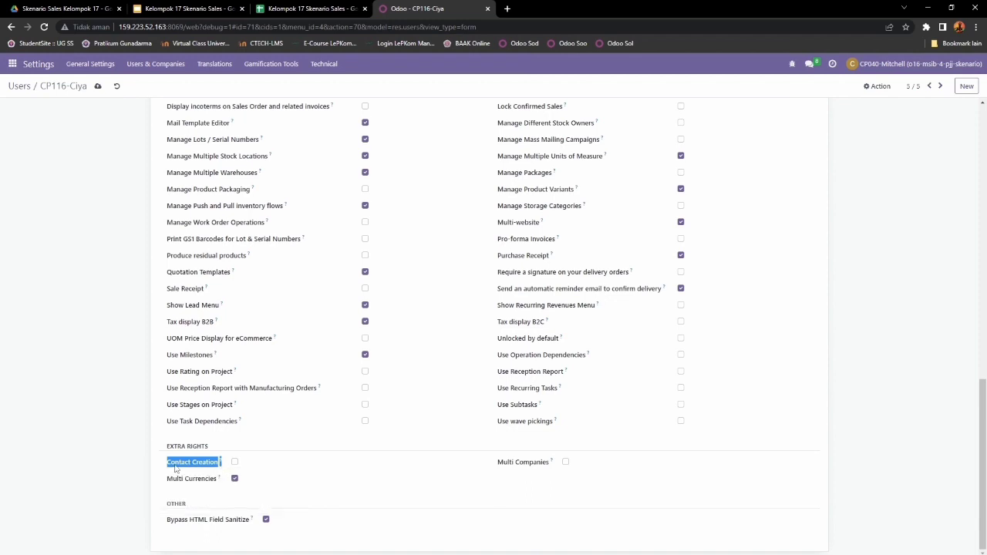
scroll(176, 468, up, 15)
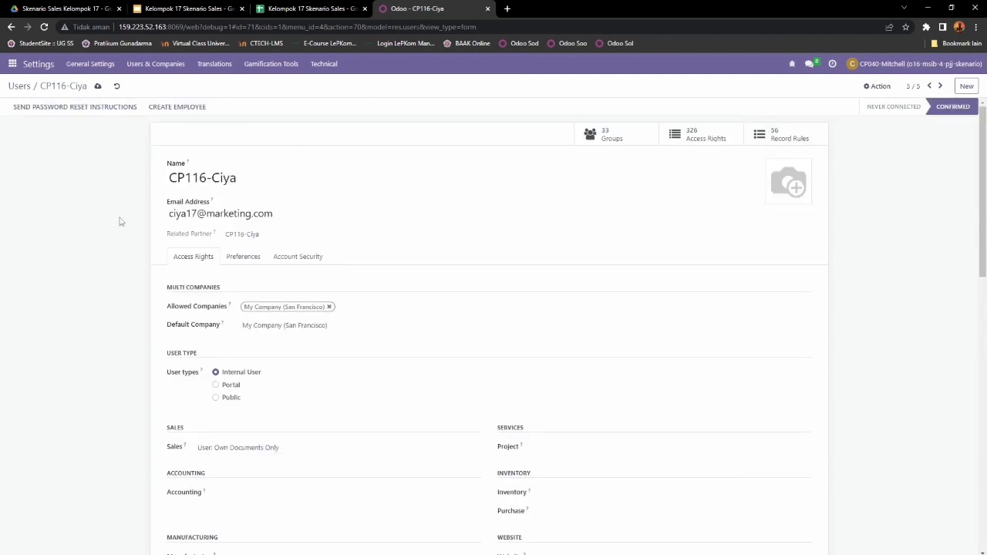
click(98, 87)
click(22, 87)
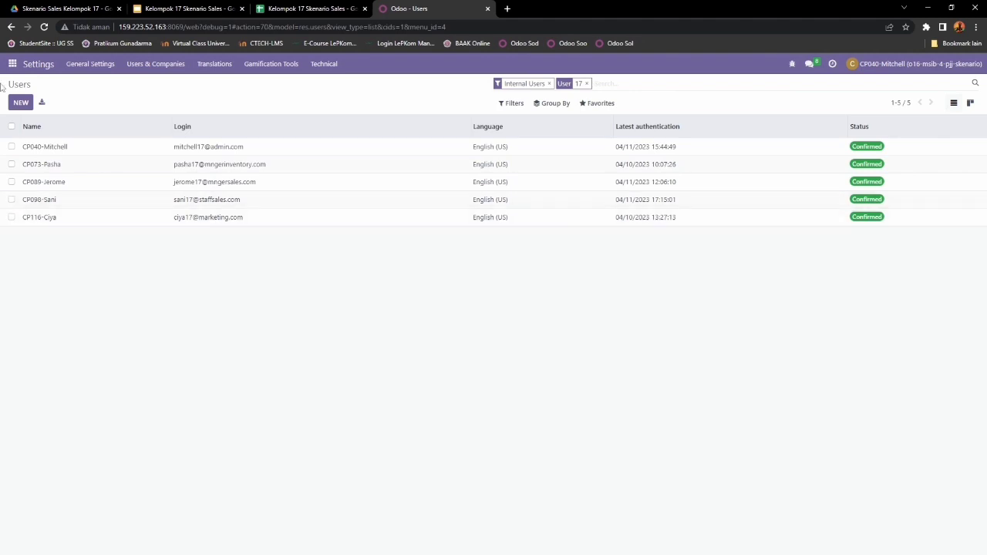
Step: Switch to the Settings app, showing General Settings with 60 active users
click(12, 64)
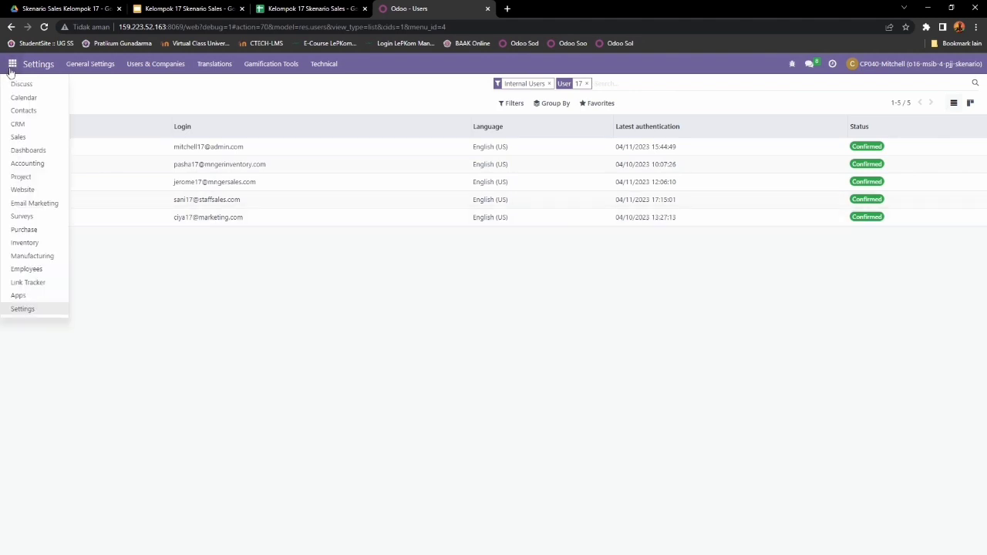
click(42, 315)
click(9, 70)
click(33, 309)
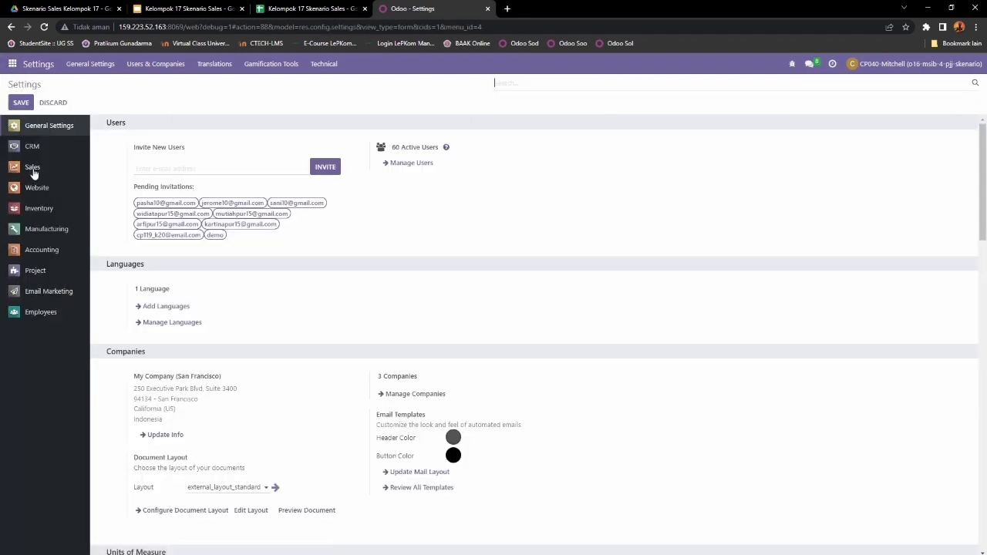
Step: Show the Sales settings and review the Pricelists, Margins and Invoicing Policy options
click(32, 169)
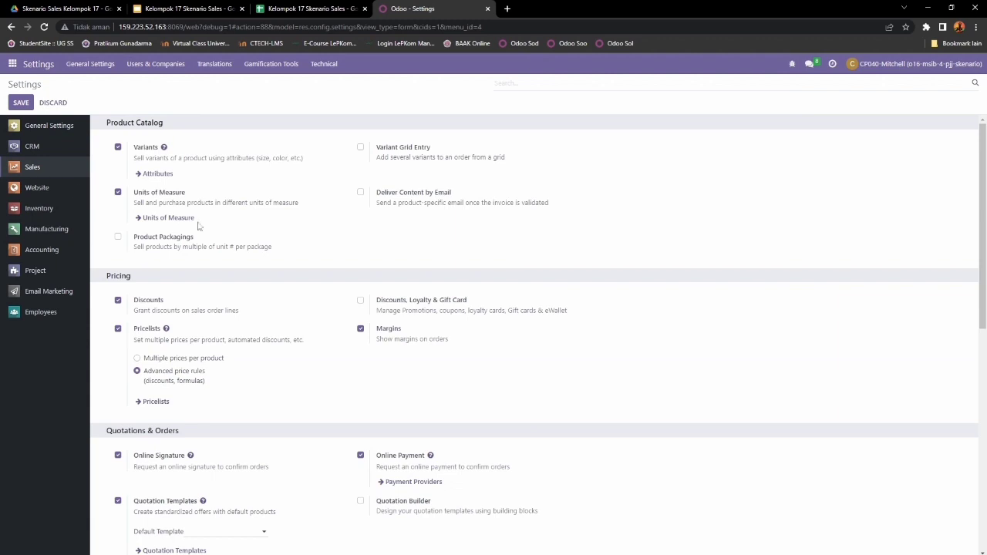
scroll(227, 128, down, 2)
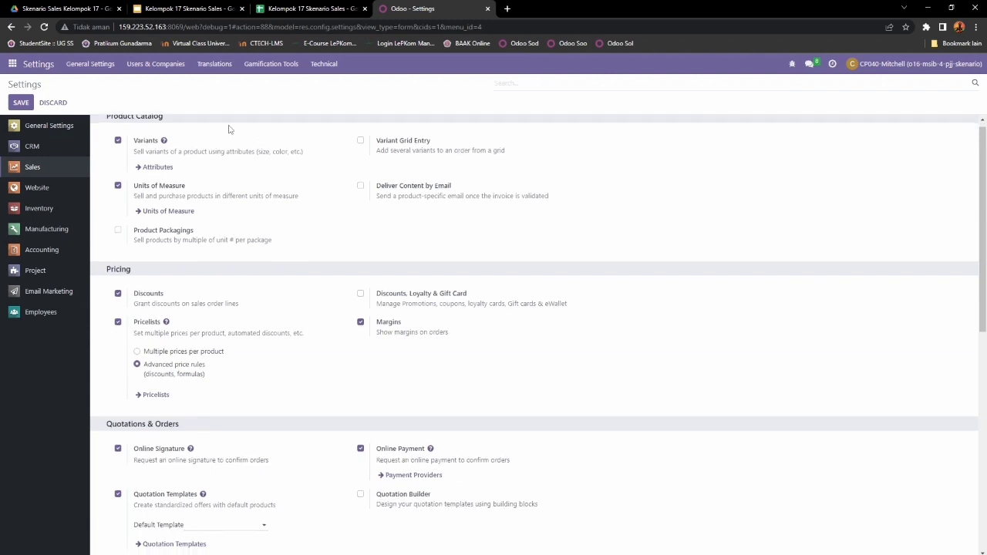
drag(133, 230, 164, 233)
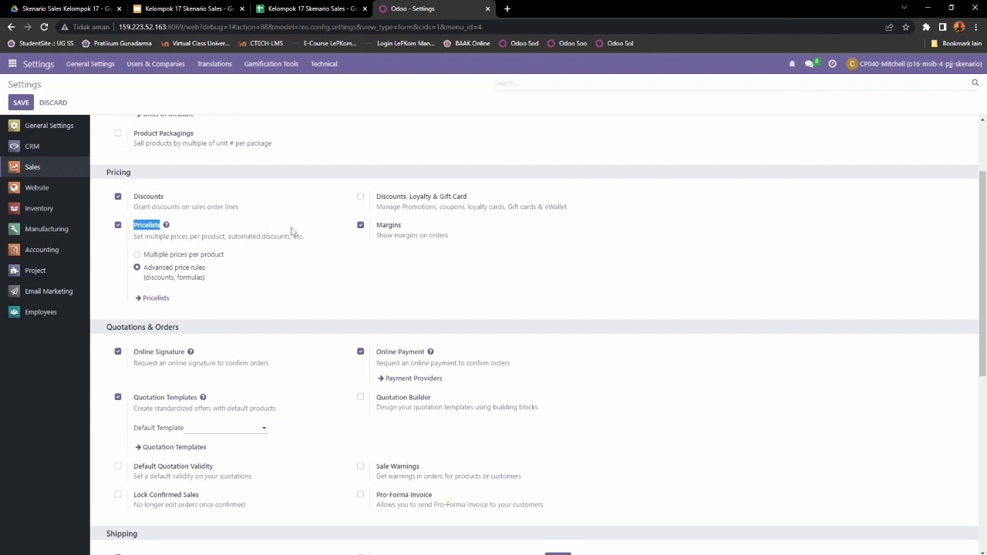
drag(374, 228, 409, 229)
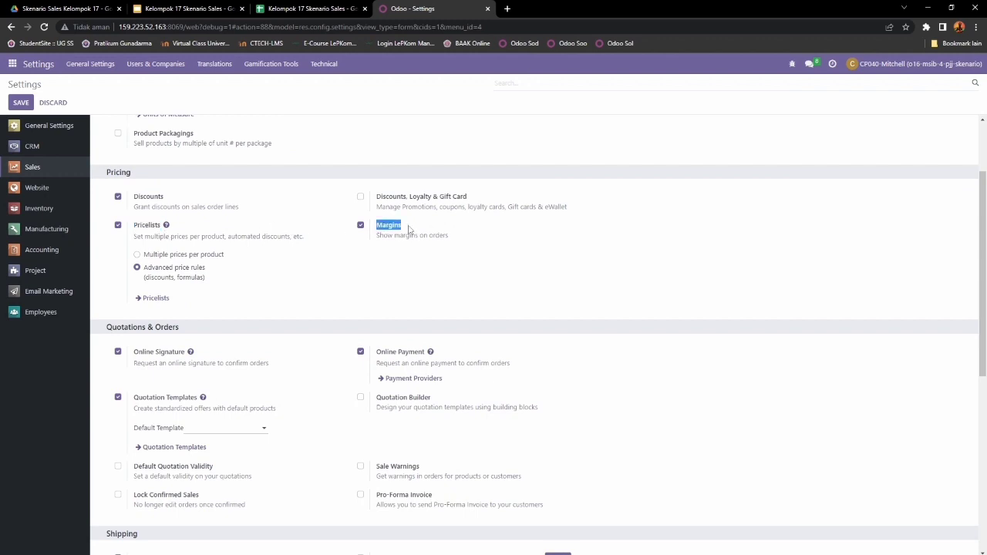
scroll(297, 257, down, 3)
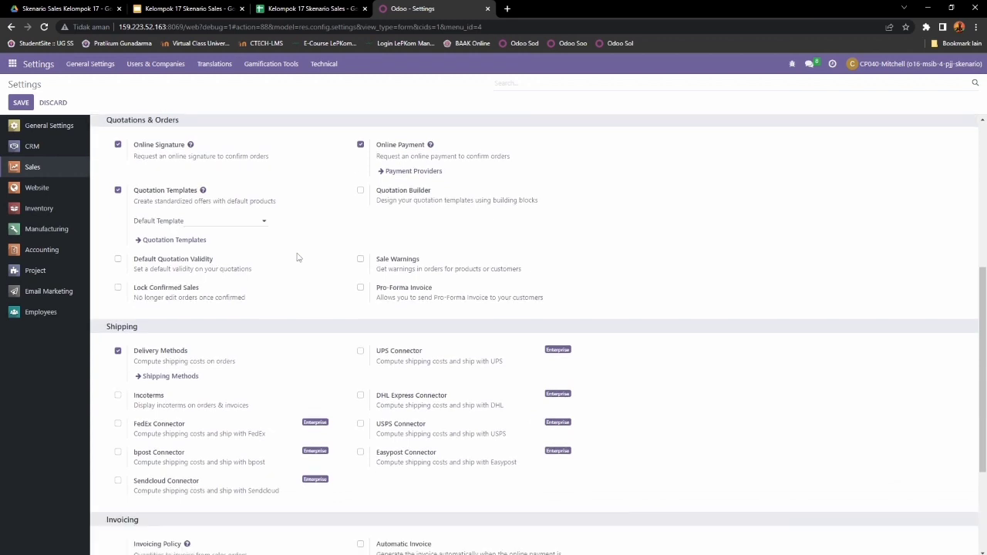
drag(133, 351, 193, 355)
scroll(208, 343, down, 2)
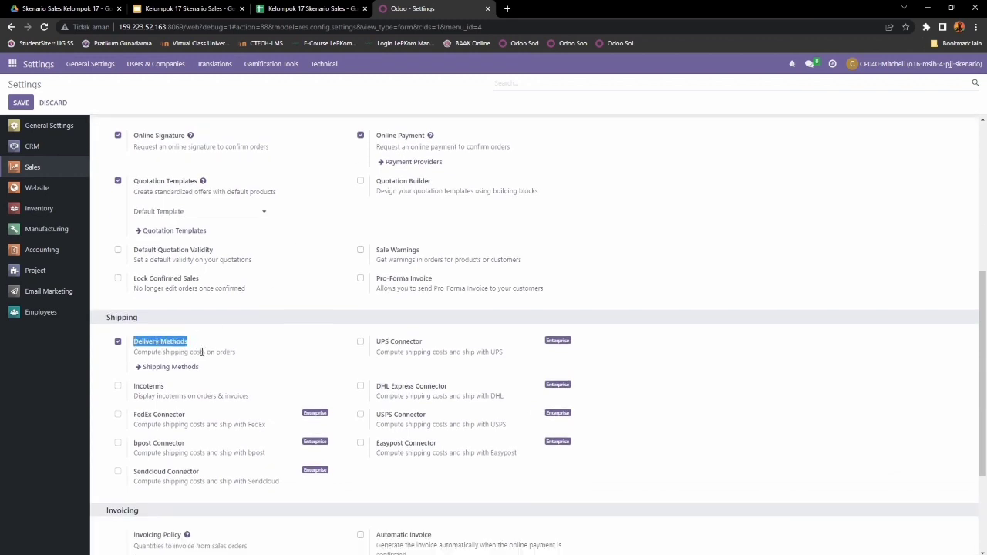
drag(135, 383, 183, 379)
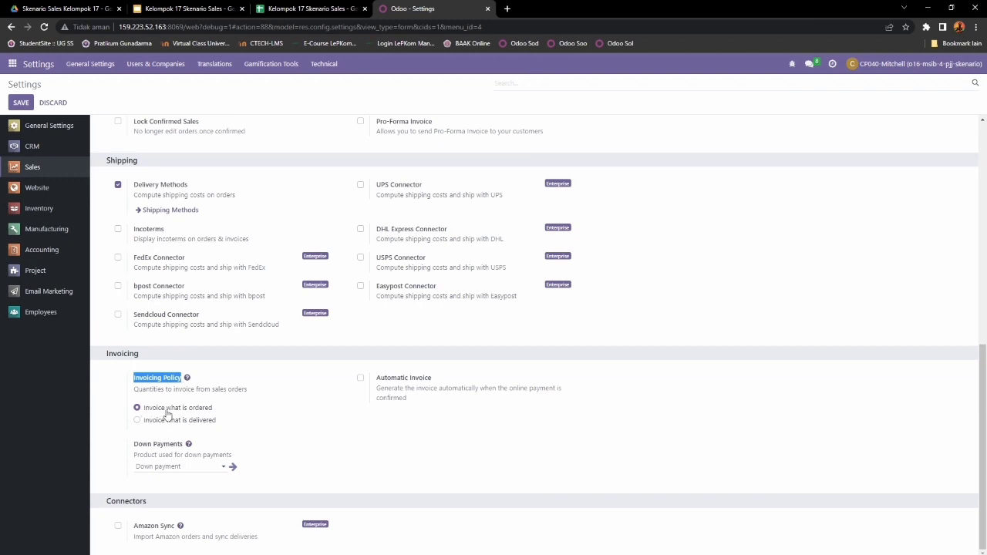
Step: Review the Variants and Units of Measure options, then move to the CRM settings
scroll(197, 408, up, 2)
scroll(197, 406, up, 4)
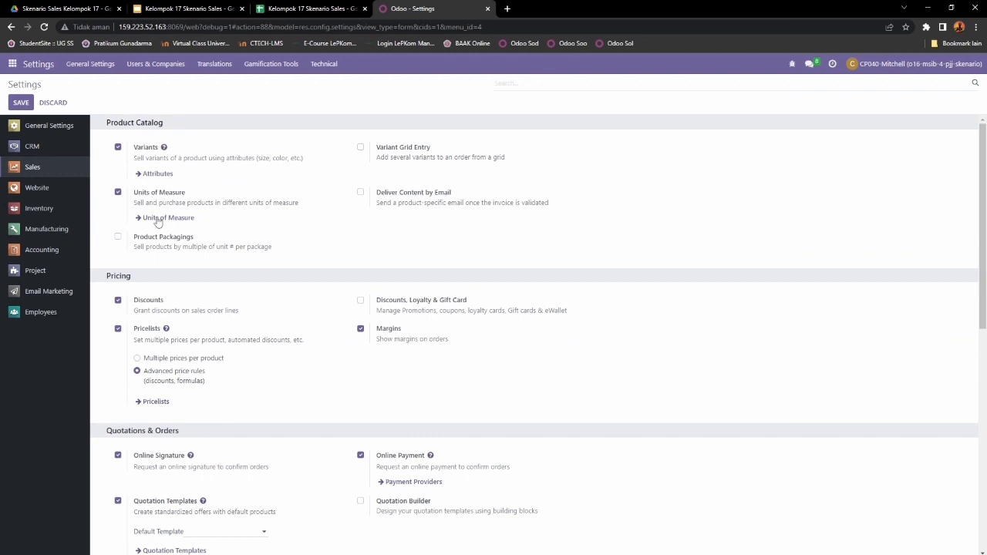
drag(135, 147, 160, 148)
mouse_move(136, 198)
mouse_down()
mouse_move(191, 194)
mouse_move(135, 197)
mouse_up()
scroll(322, 239, down, 5)
scroll(330, 245, up, 3)
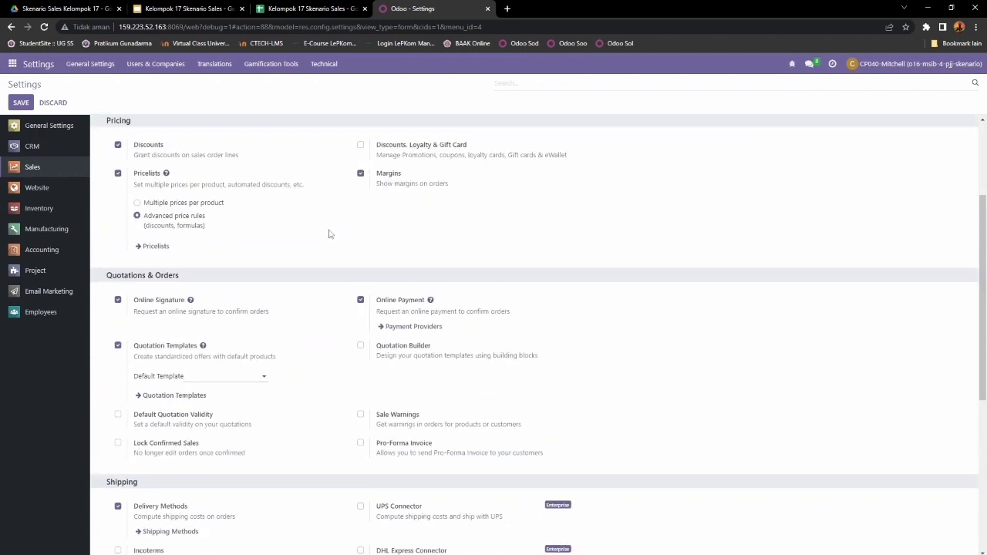
scroll(328, 234, up, 2)
click(40, 150)
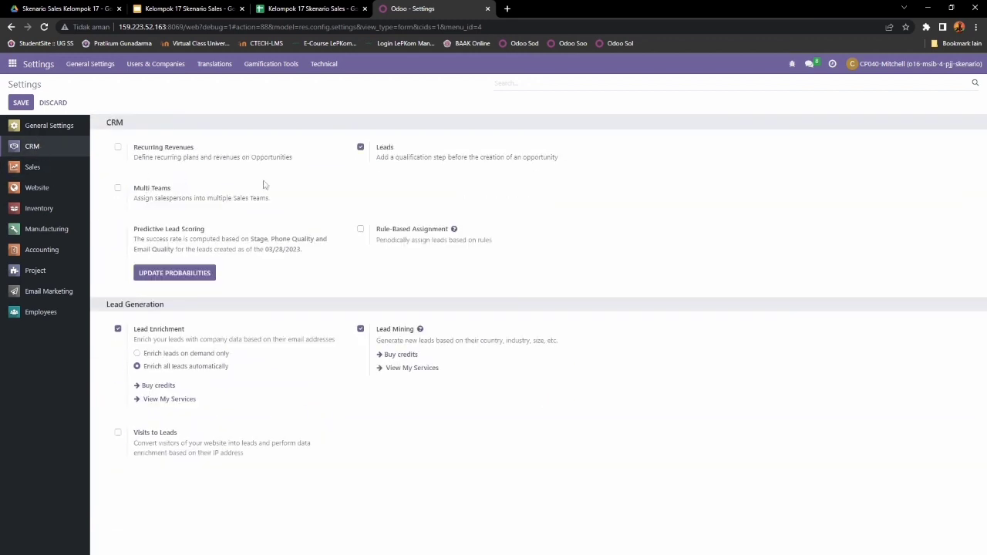
Step: Check the Leads, Lead Enrichment and Lead Mining options in the CRM settings
double_click(380, 147)
drag(135, 331, 196, 331)
drag(377, 330, 416, 332)
Step: Save the settings and return to the Discuss app through the apps menu
click(17, 102)
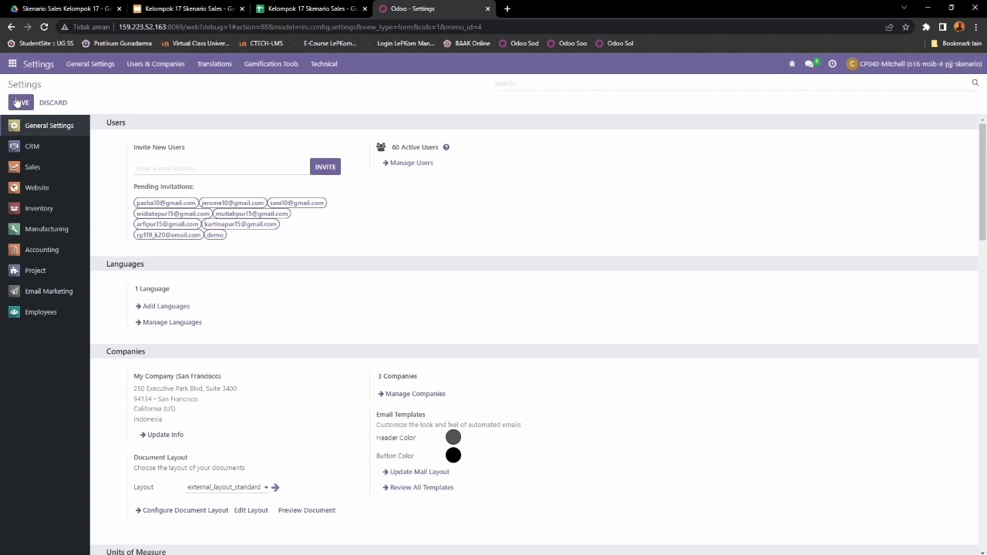
click(14, 65)
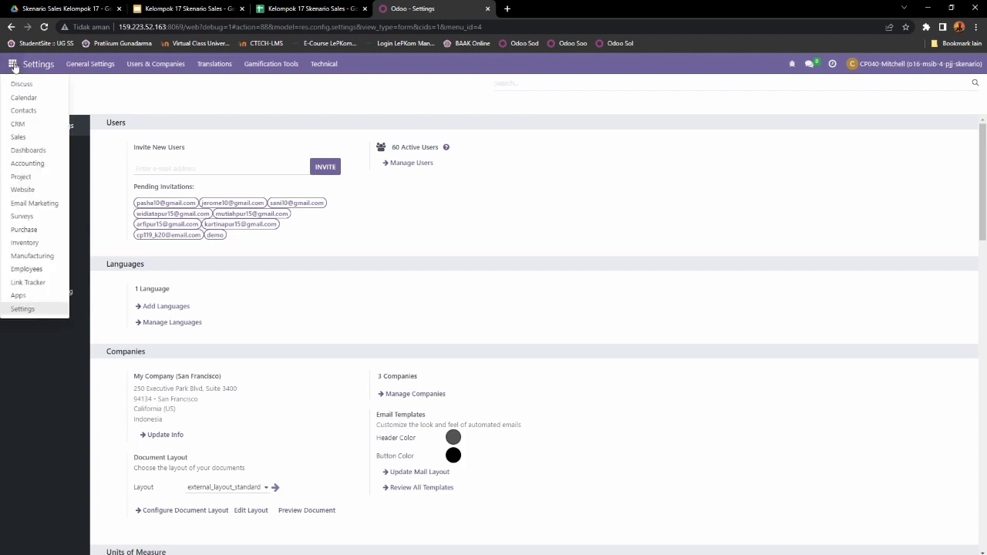
click(14, 85)
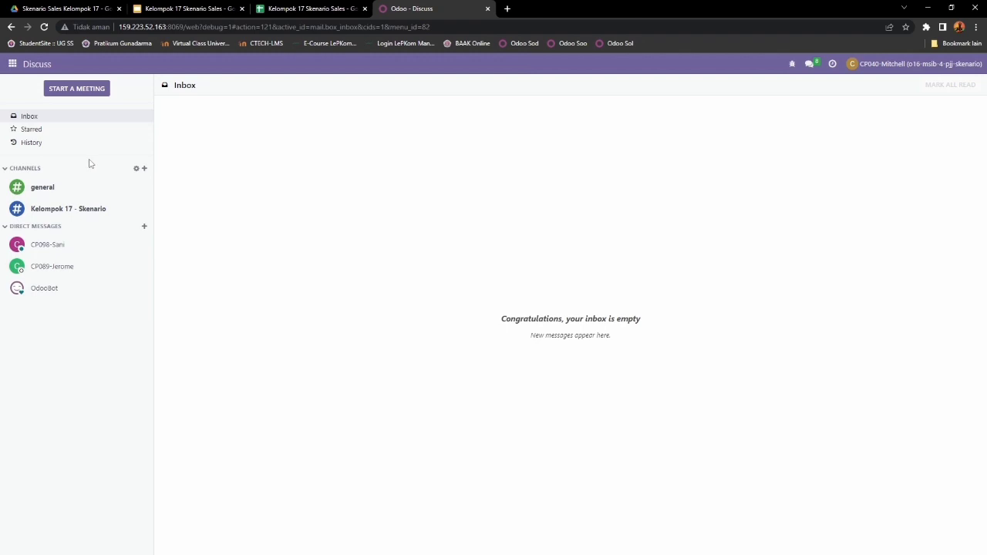
Step: Create a new Discuss channel named '17' and open its settings form
click(82, 217)
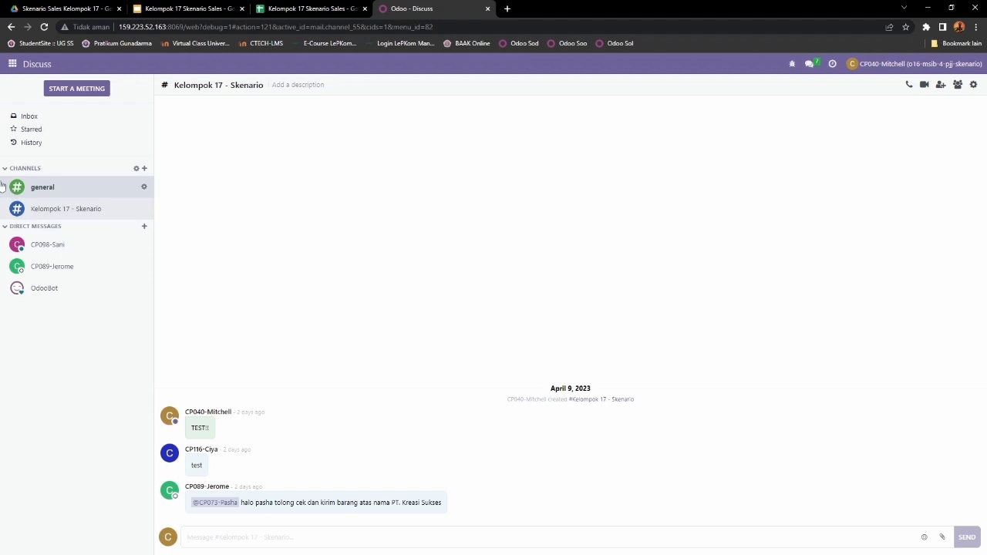
click(39, 188)
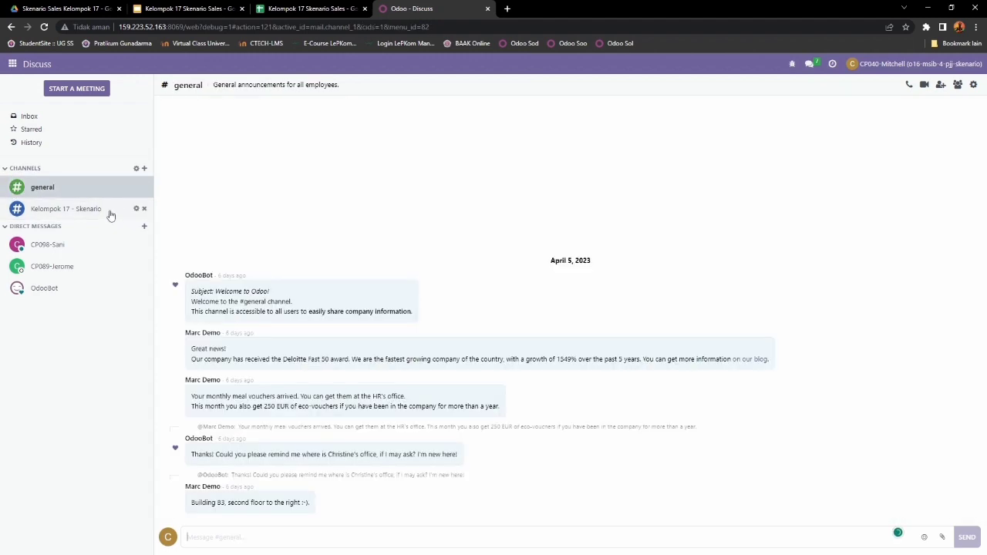
click(143, 168)
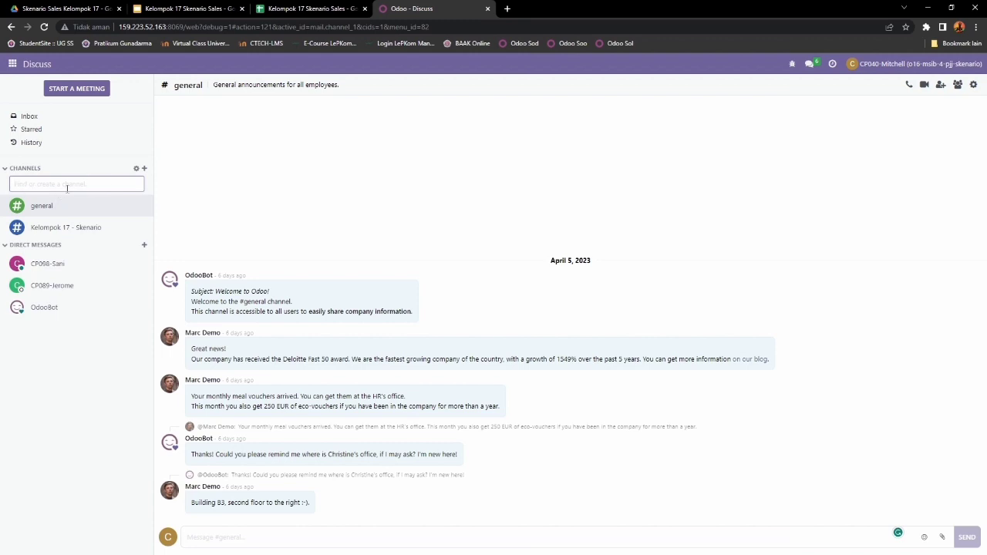
text(17)
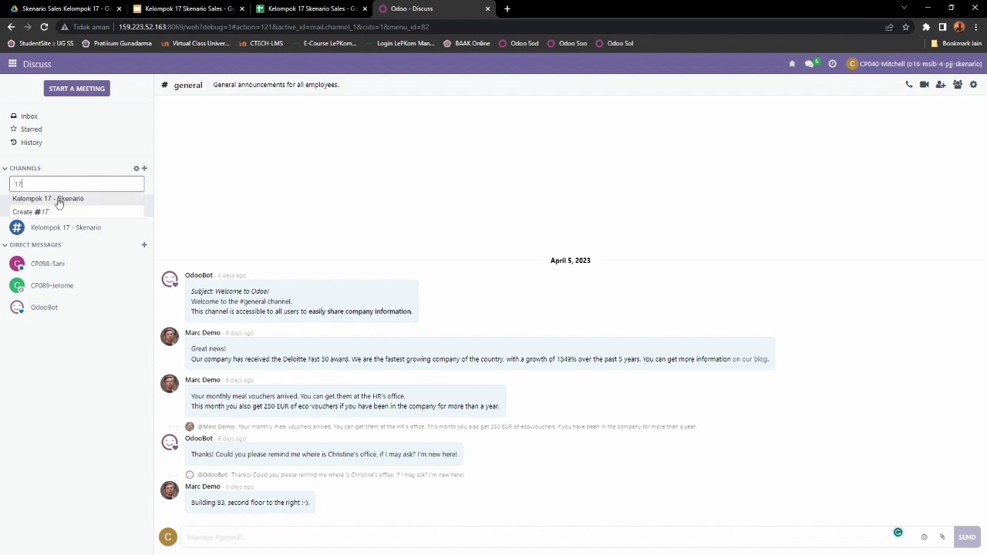
click(46, 211)
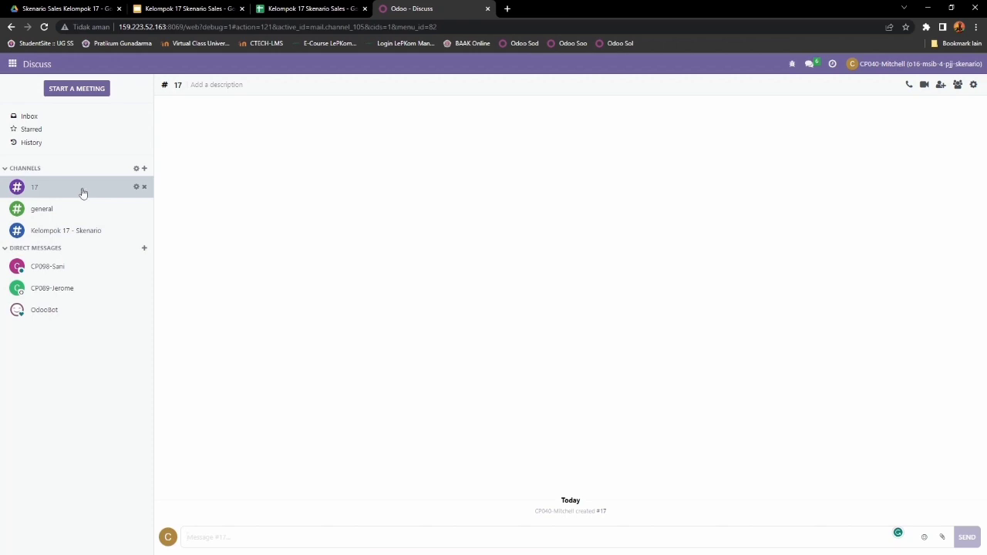
click(136, 188)
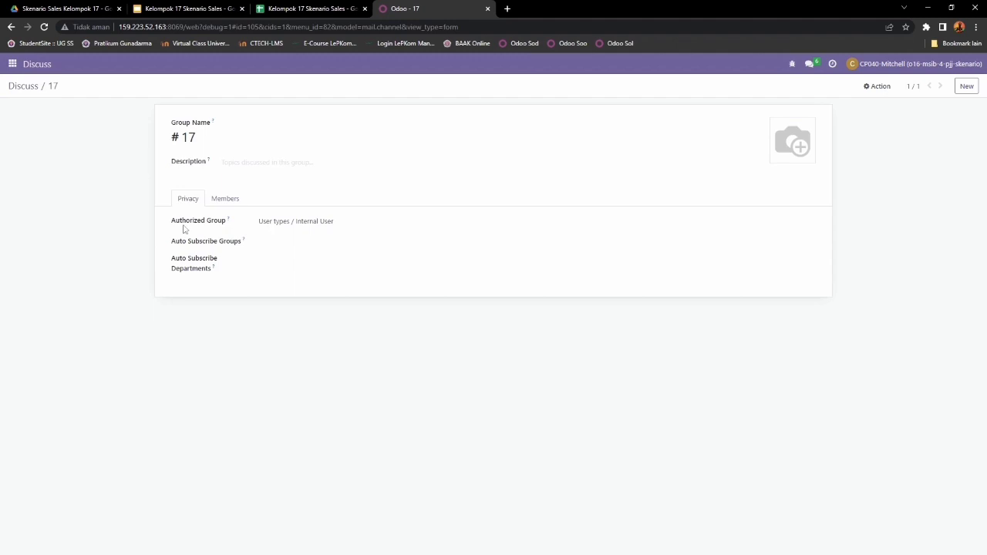
Step: Show the Members tab of channel 17's settings
click(226, 201)
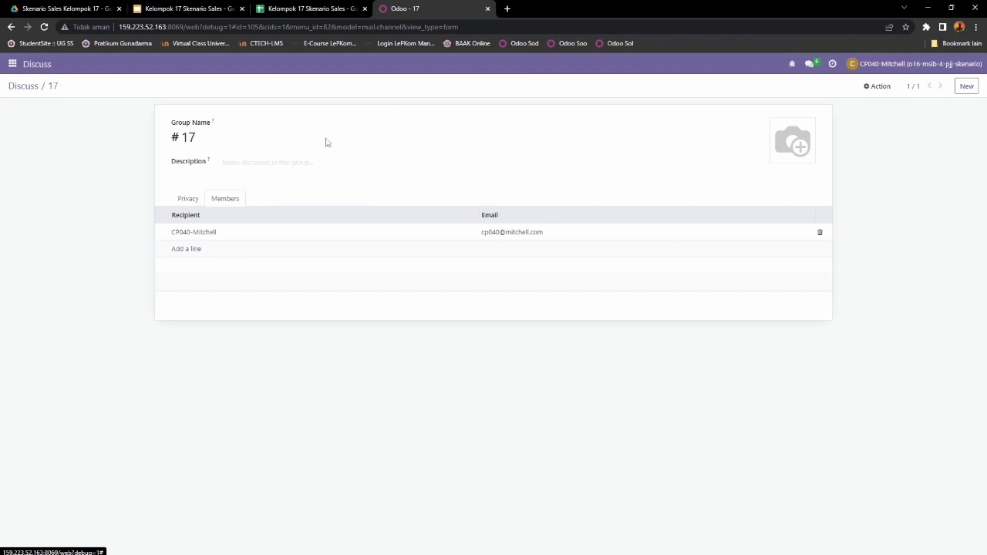
Step: Add the first team member to channel 17 by searching their member code
click(179, 250)
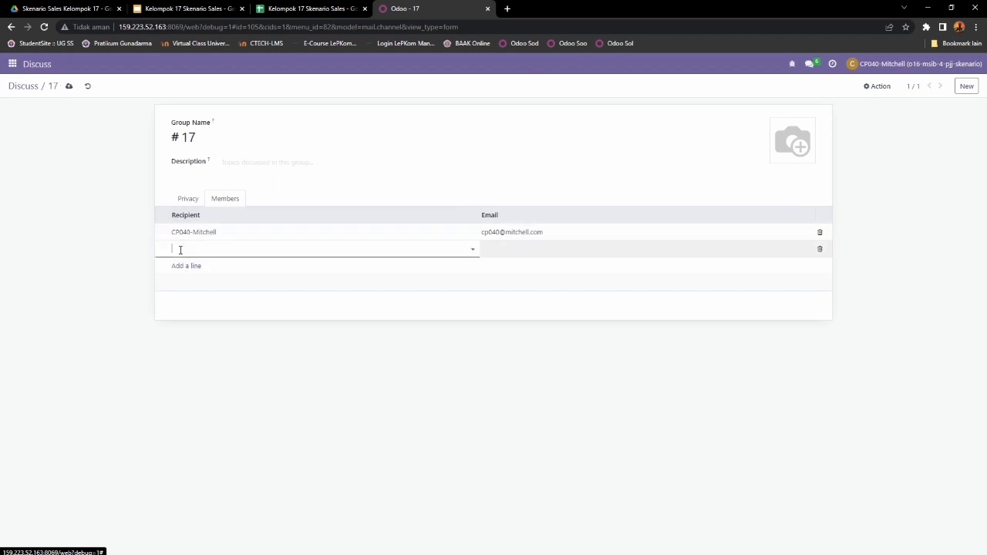
click(309, 8)
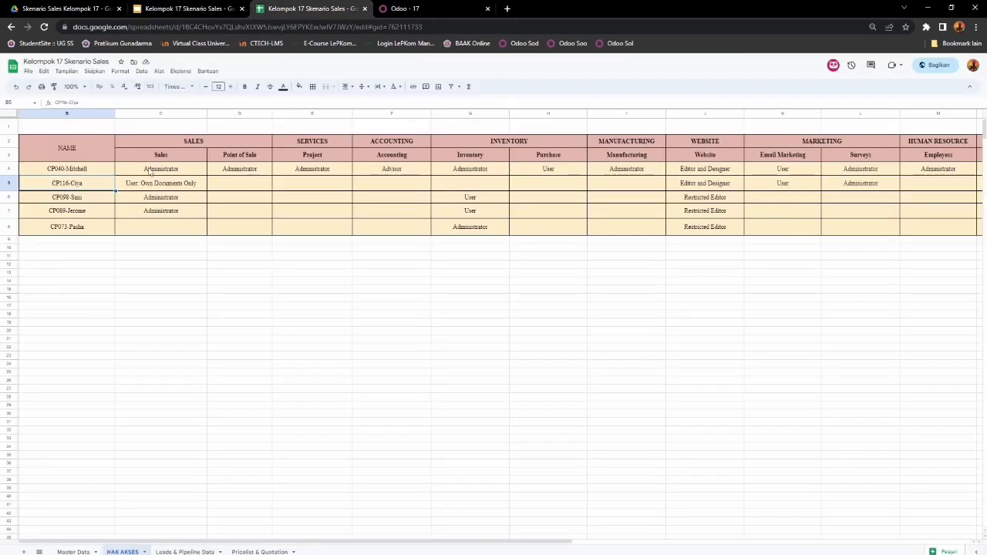
click(414, 10)
text(cp116)
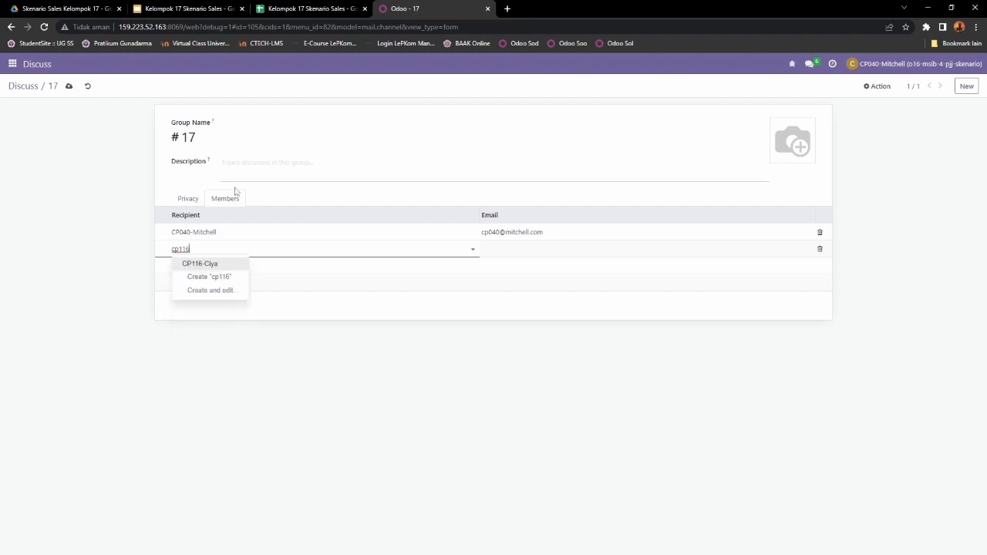
click(202, 264)
Step: Add a second team member by their member code
click(182, 268)
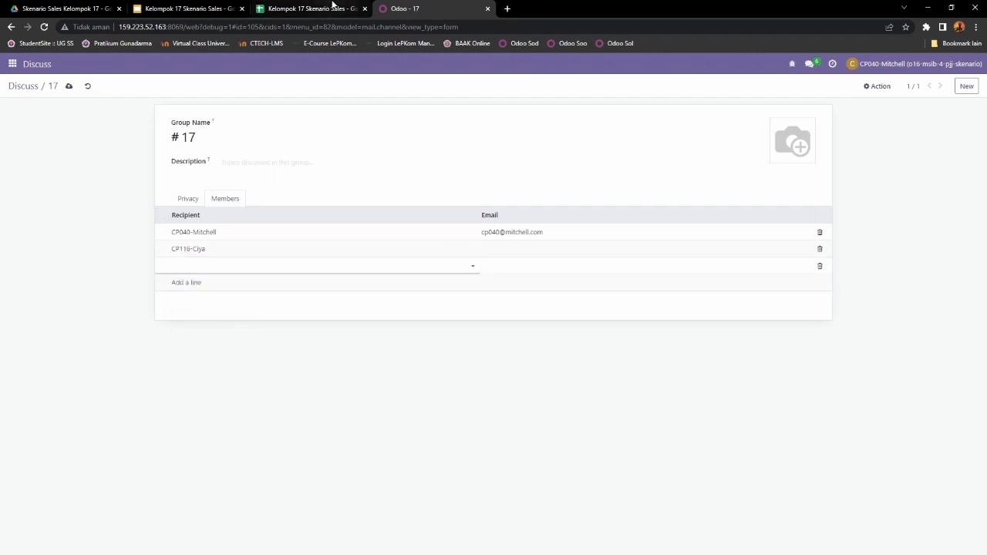
click(333, 7)
click(405, 9)
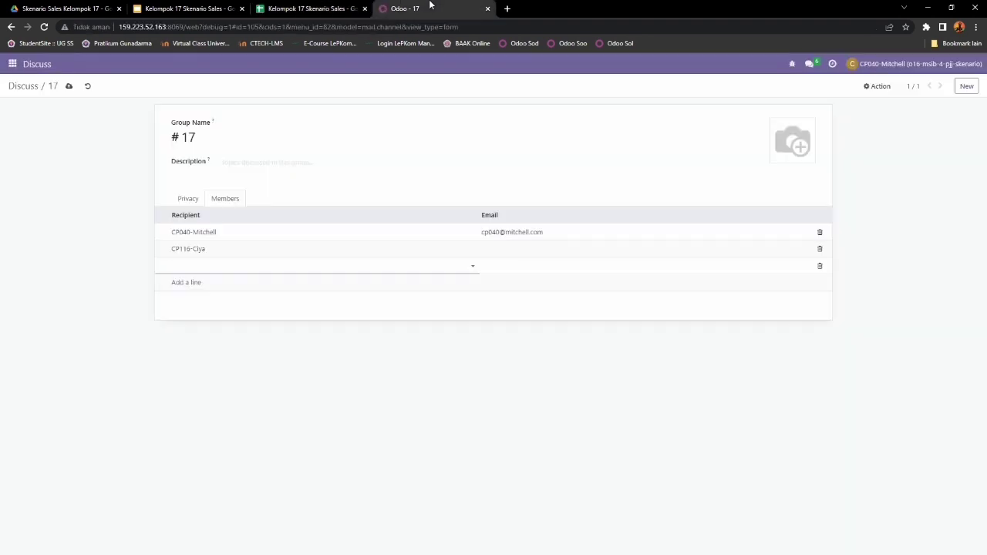
text(cp098)
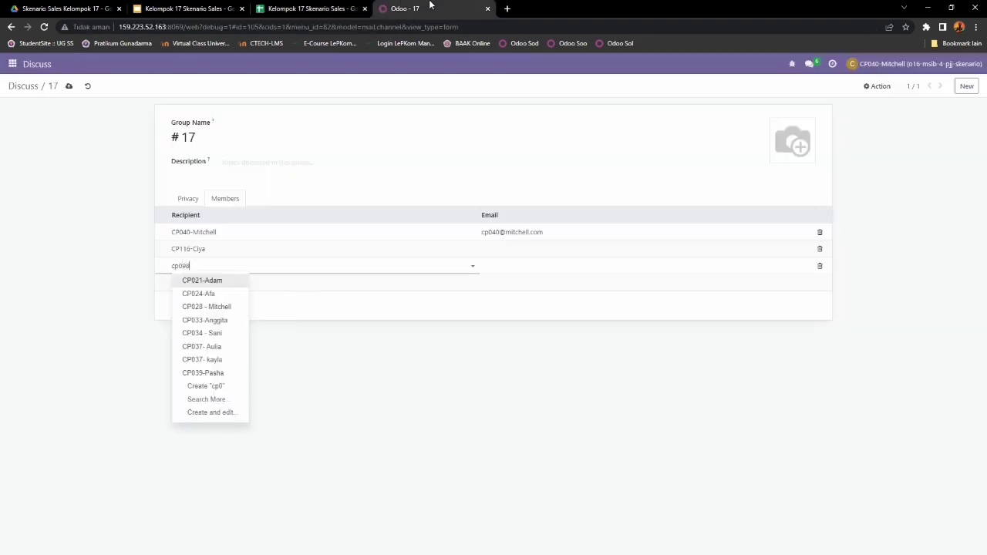
click(209, 281)
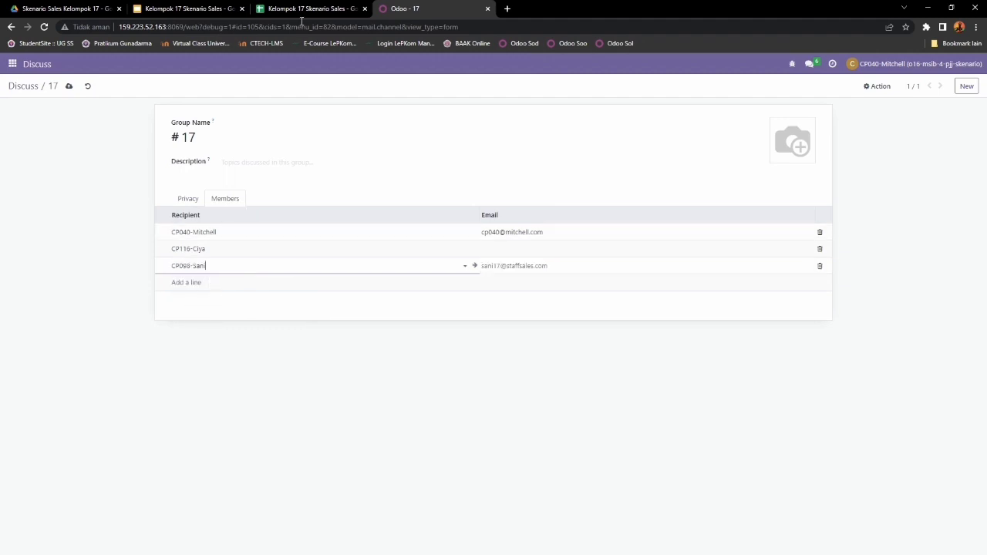
Step: Add a third team member, correcting the mistyped member code
click(309, 7)
click(393, 8)
click(181, 283)
text(cp98)
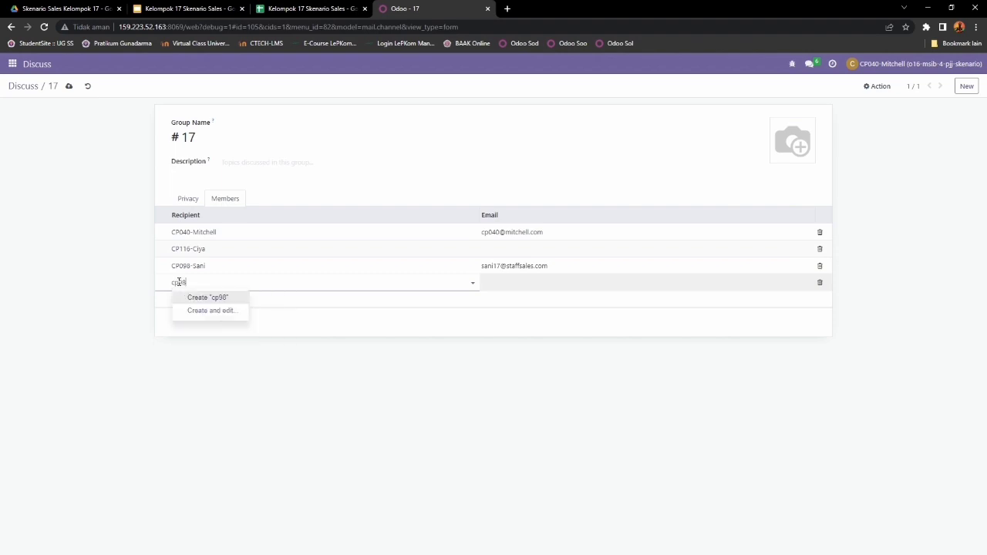
key(BackSpace)
key(BackSpace)
text(089)
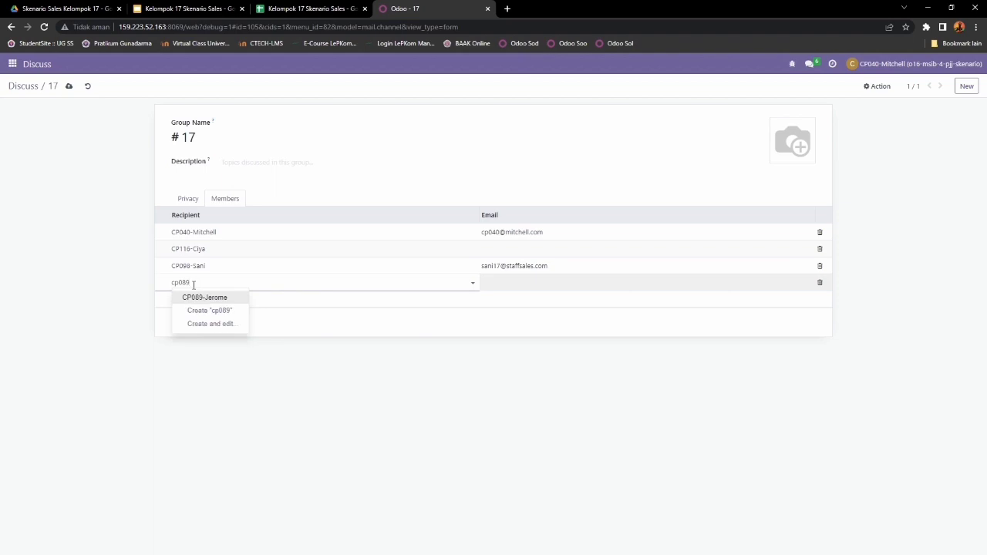
click(199, 297)
Step: Add the fourth team member and save the channel's member list
click(184, 302)
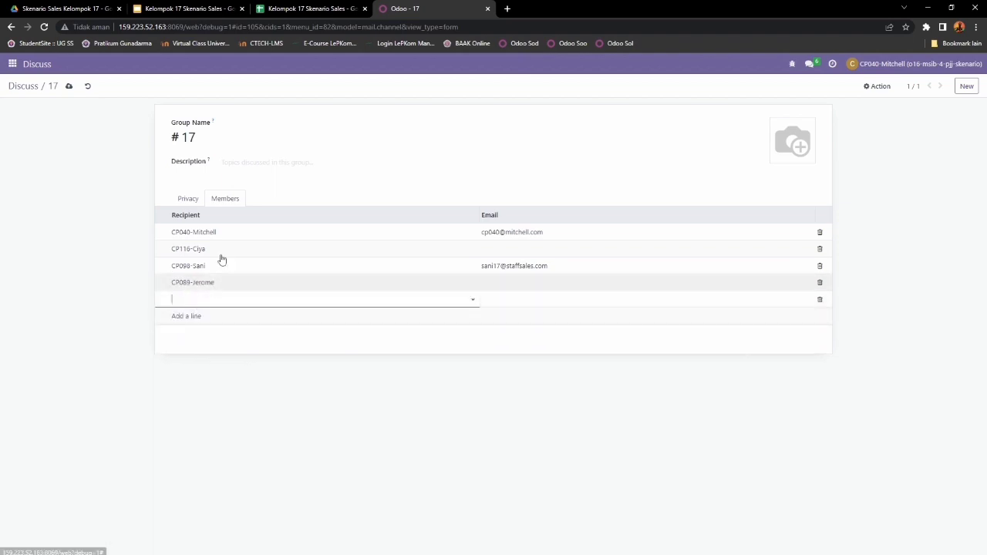
click(309, 8)
click(446, 8)
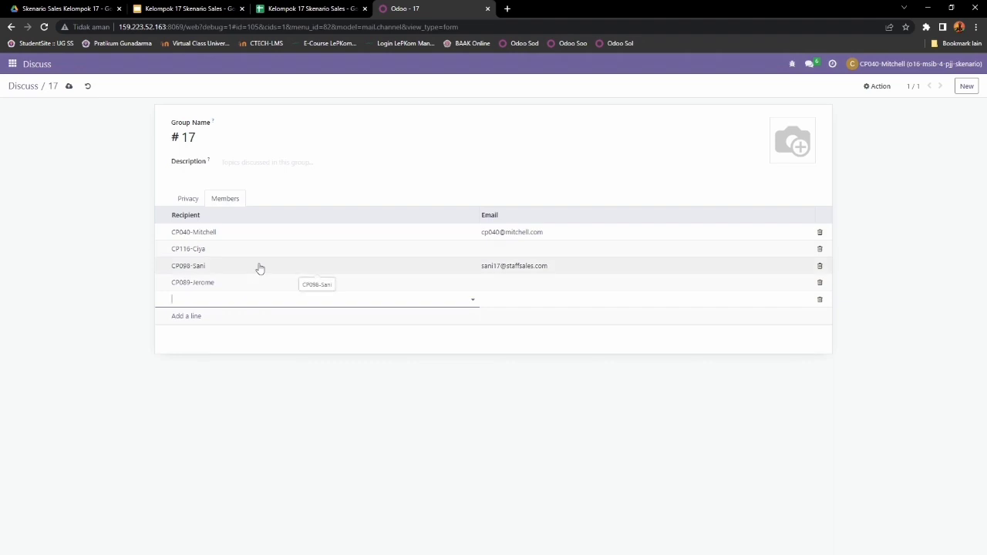
text(cp7)
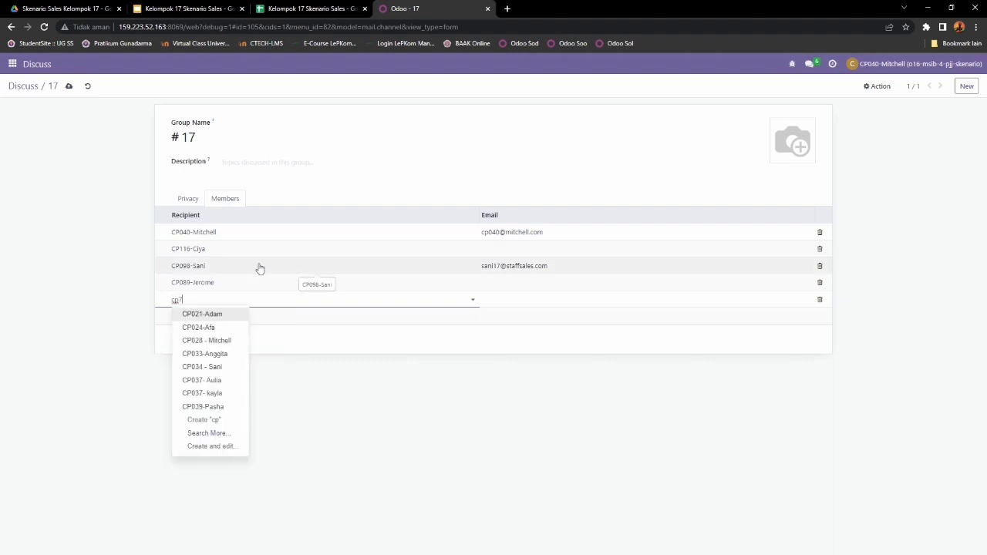
text(3)
key(BackSpace)
key(BackSpace)
text(0)
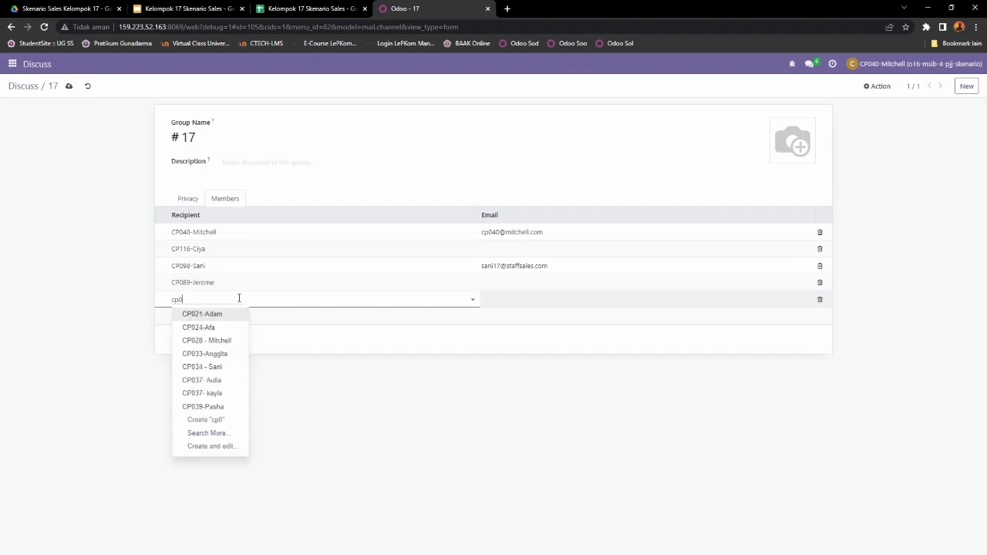
text(73)
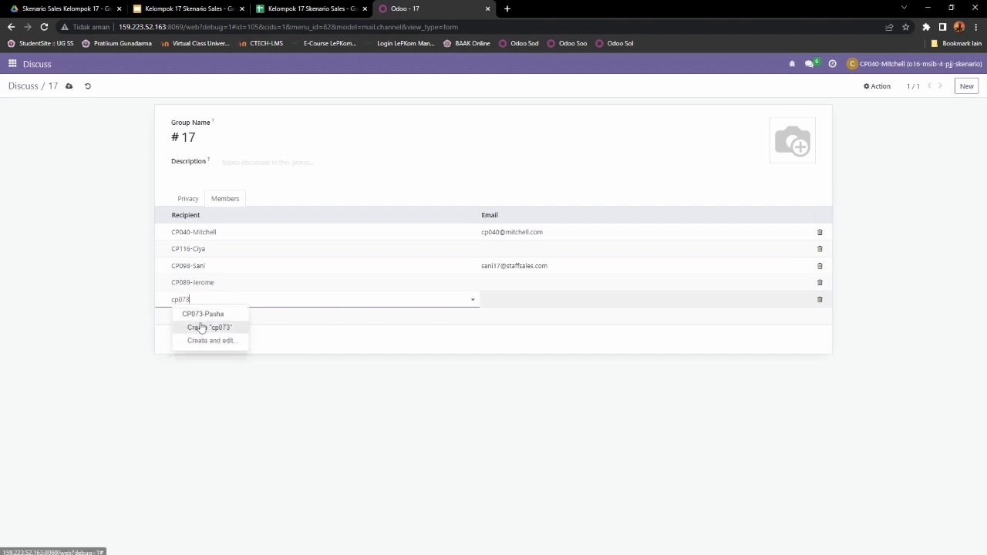
click(207, 318)
click(216, 367)
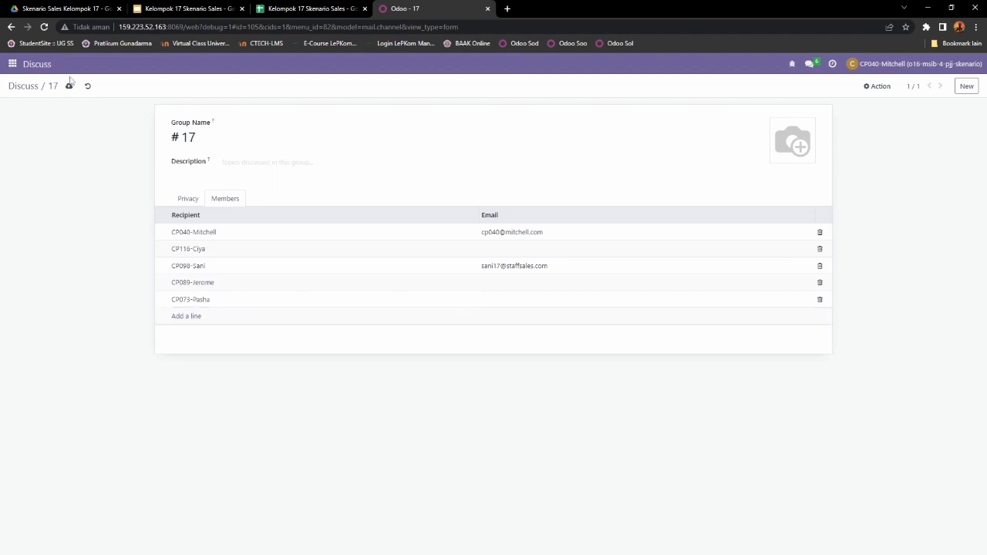
click(69, 89)
Step: Return to the channel 17 Discuss view and reload the page
click(27, 88)
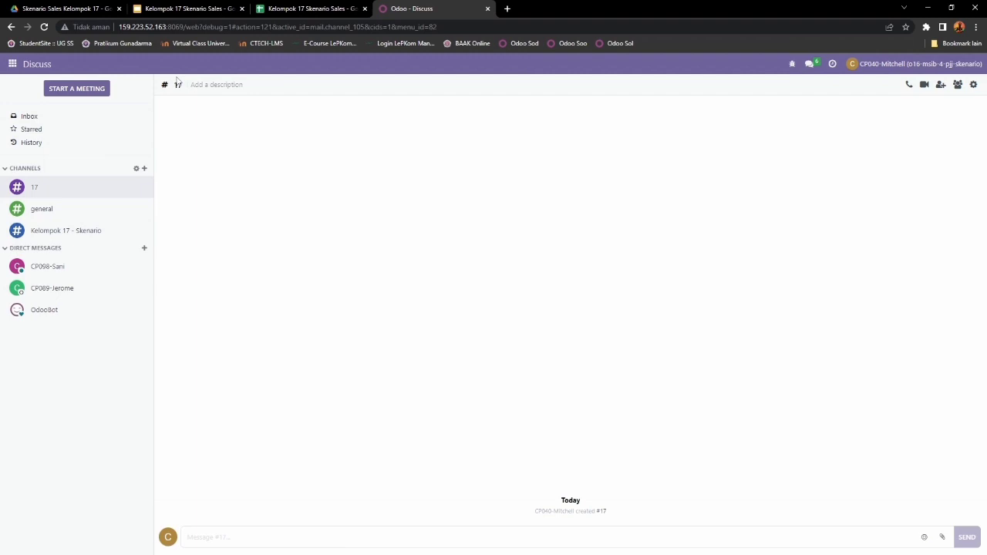
click(44, 27)
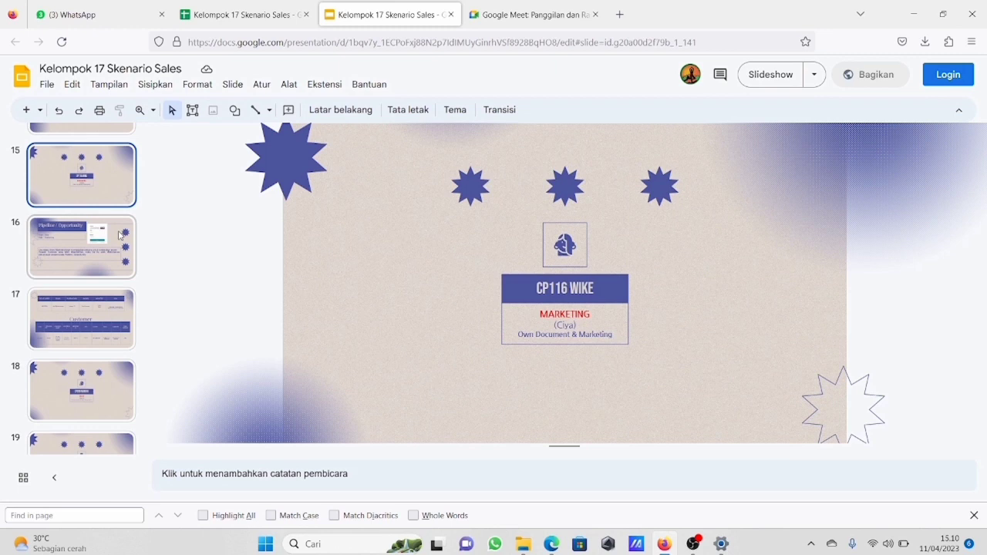
Step: Show slides 16 and 17 (Pipeline / Opportunity and Customer table), then return to Odoo
click(120, 235)
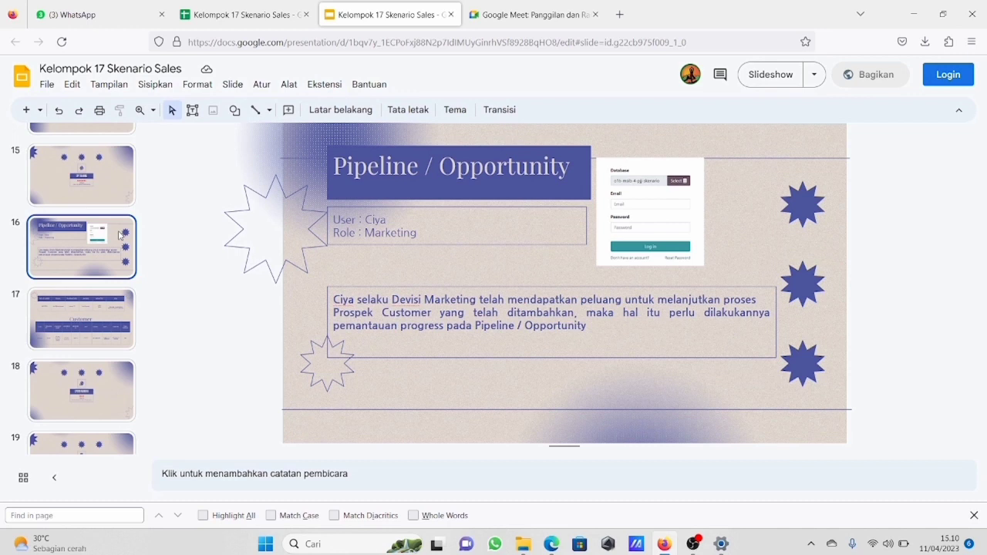
key(Down)
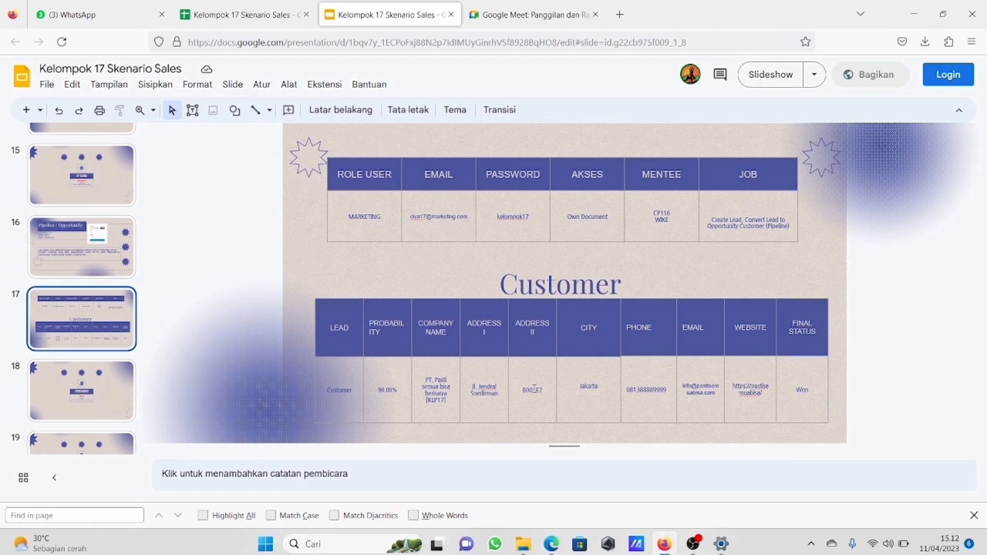
click(550, 546)
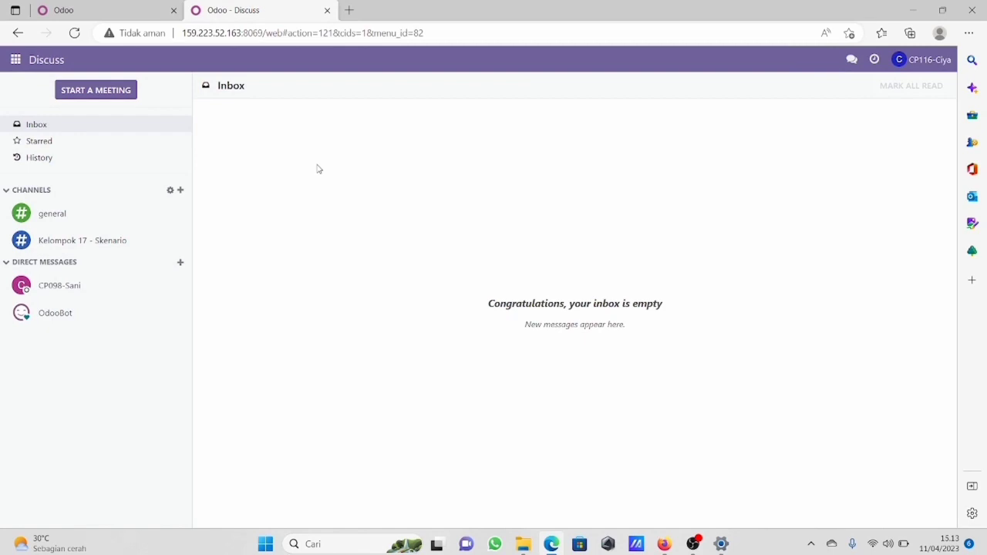
Step: Open the CRM Leads list, start a new lead, then go back to the leads list
click(15, 60)
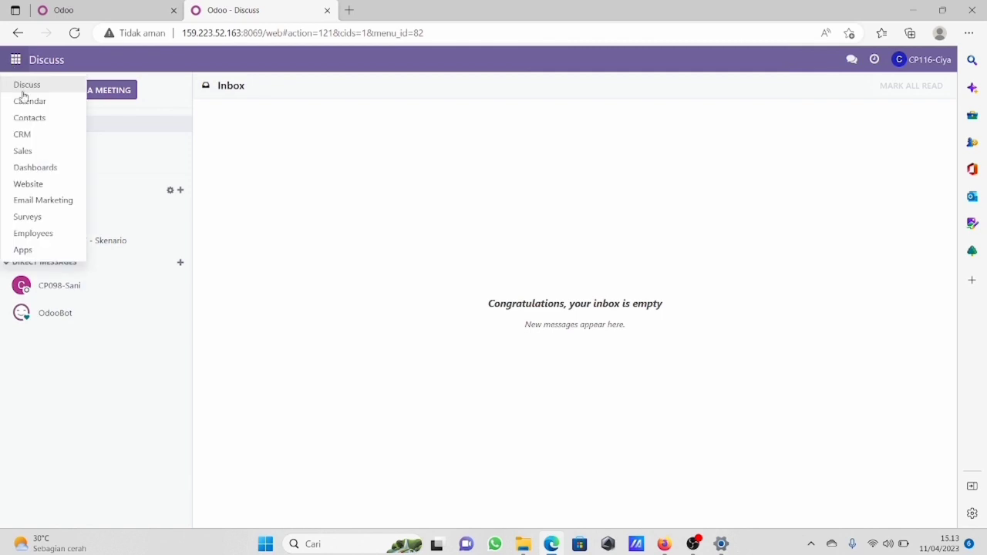
click(23, 134)
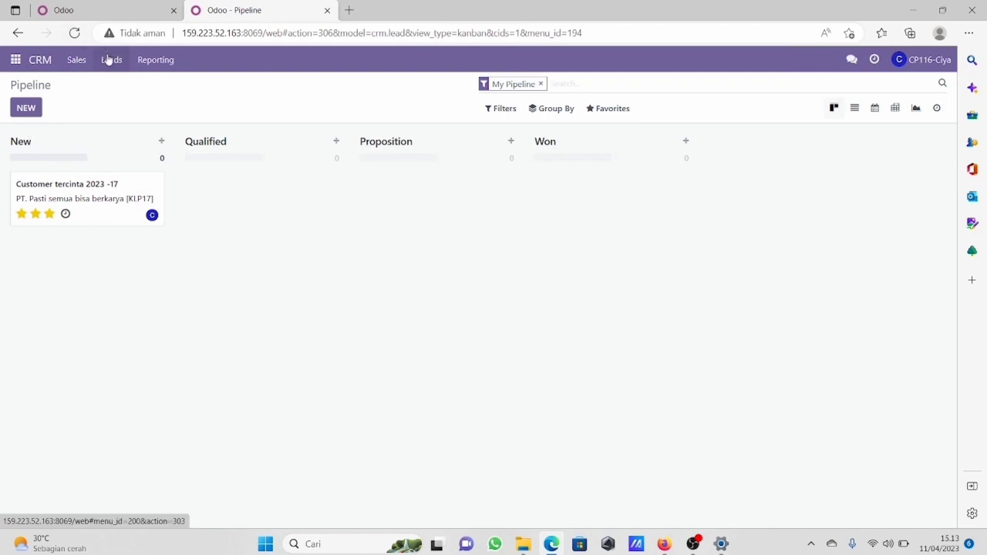
click(111, 60)
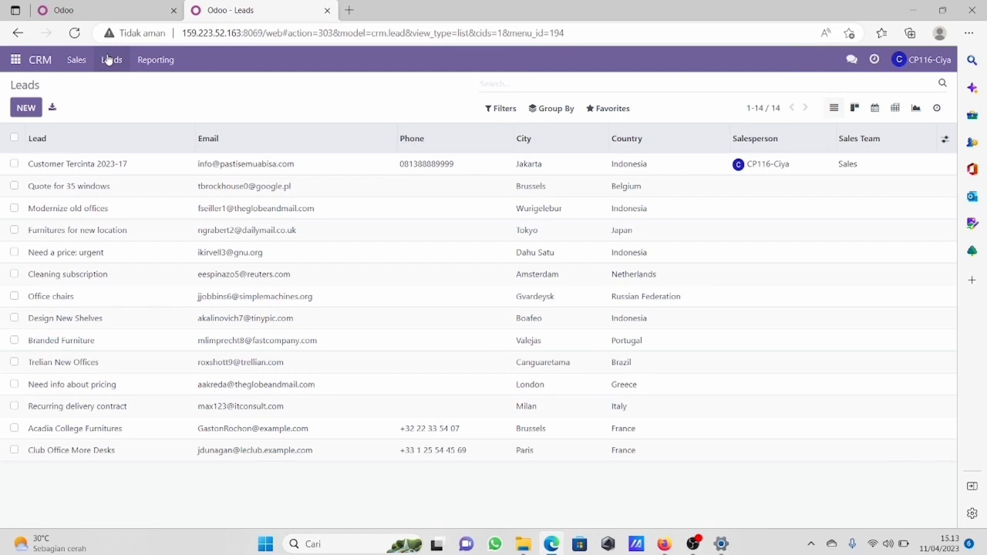
click(23, 109)
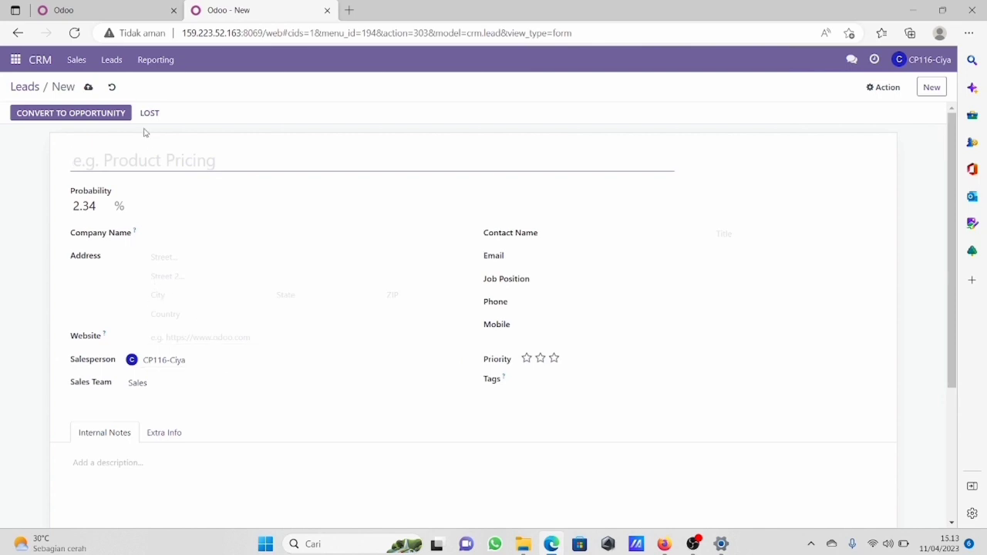
click(110, 62)
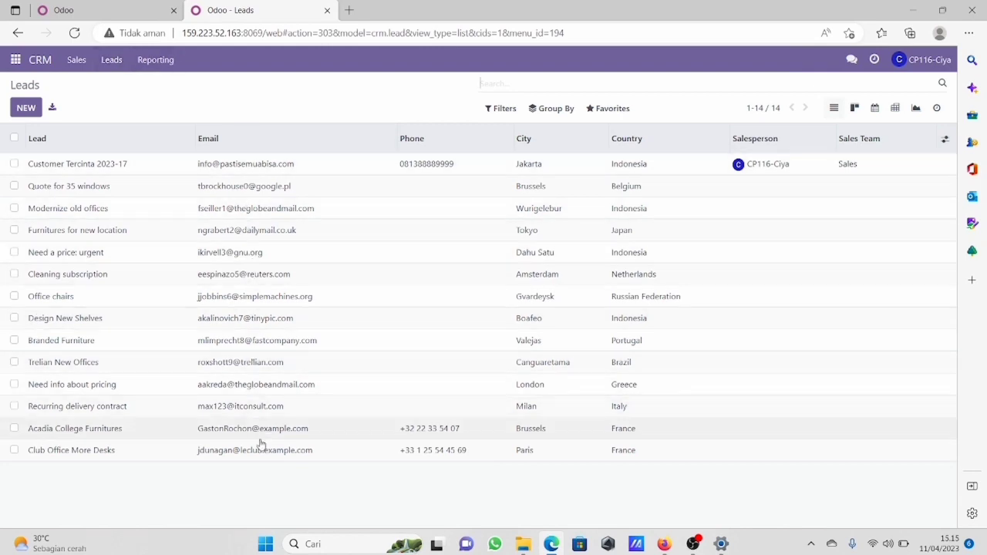
Step: Convert the Customer Tercinta 2023-17 lead to an opportunity, choosing Create a new customer
click(230, 166)
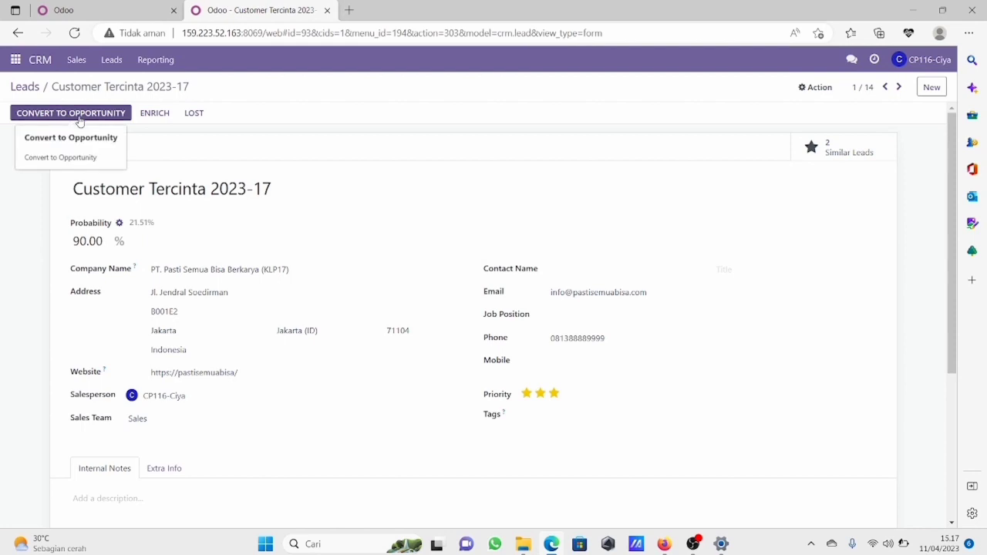
click(79, 121)
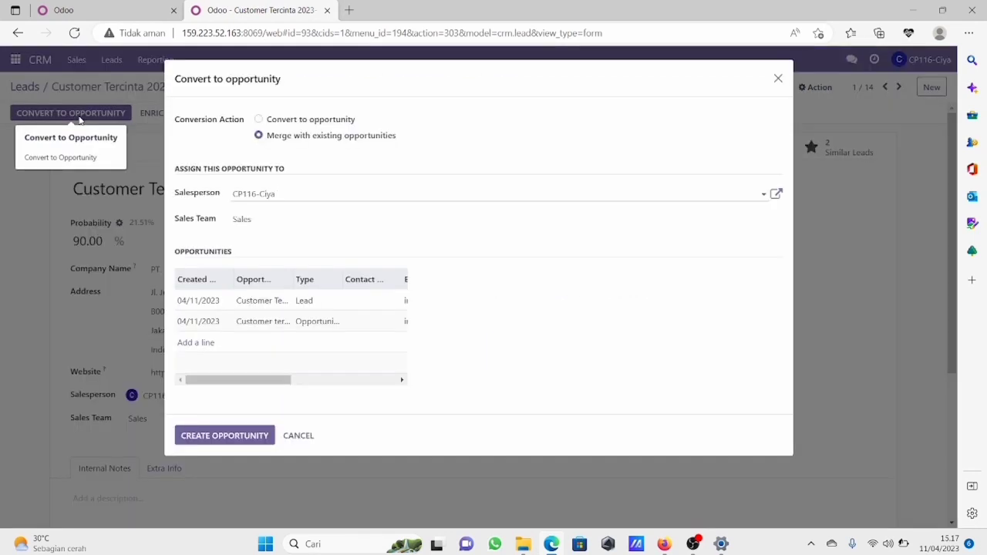
click(262, 133)
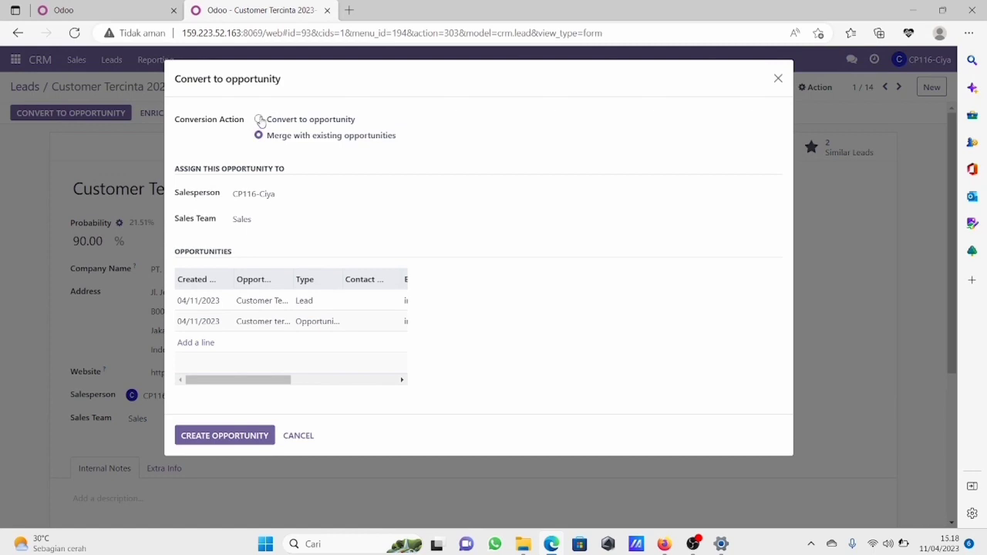
click(259, 120)
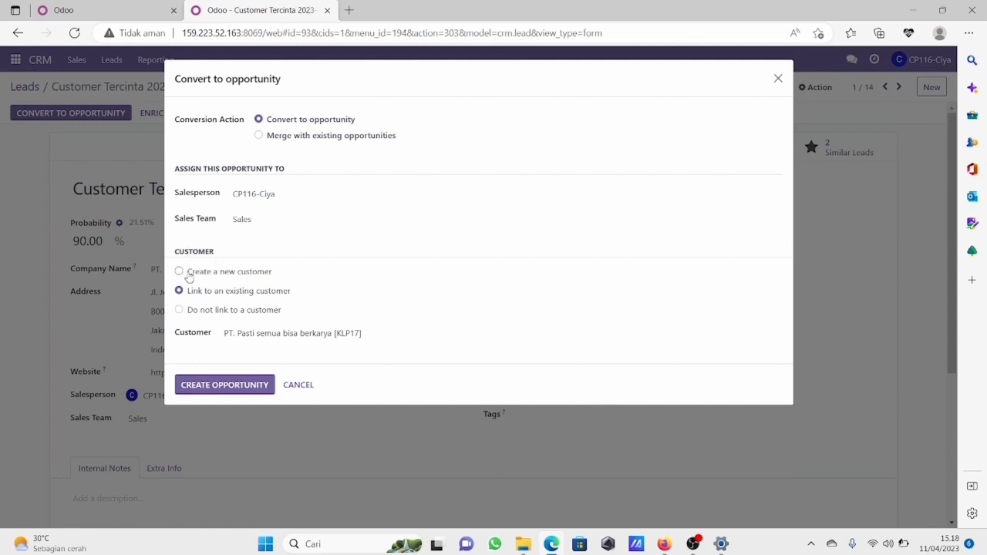
click(180, 272)
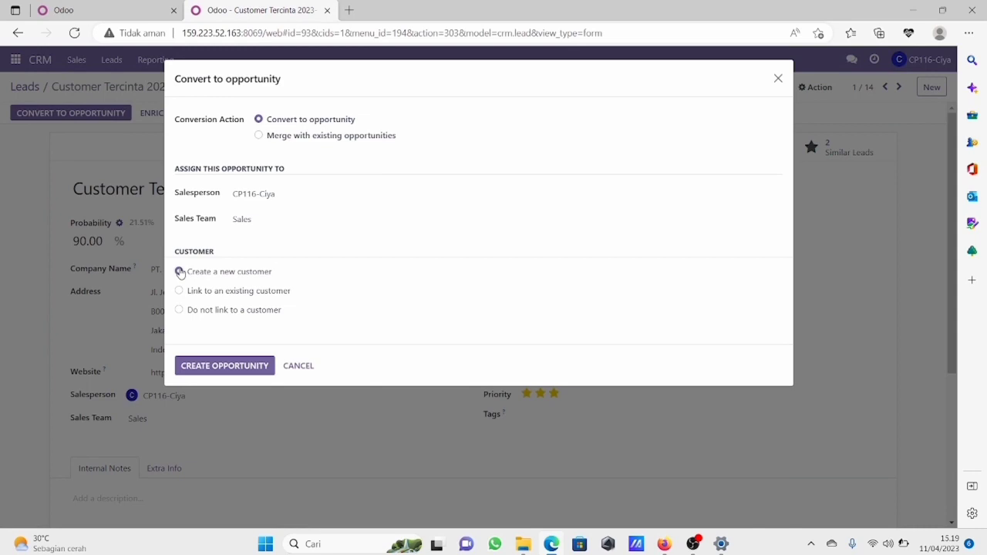
click(235, 367)
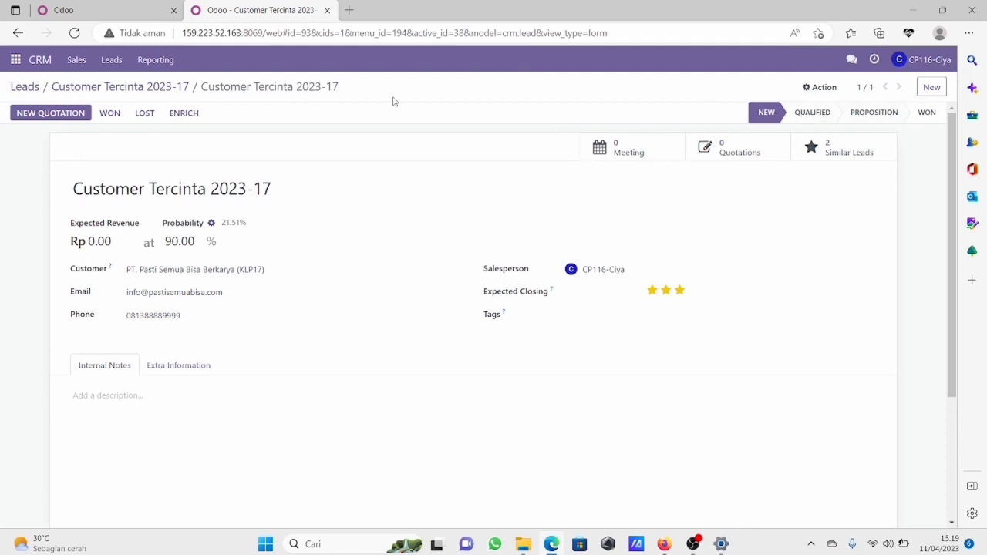
Step: In My Pipeline, drag the opportunity from New through Qualified and Proposition into Won
click(82, 57)
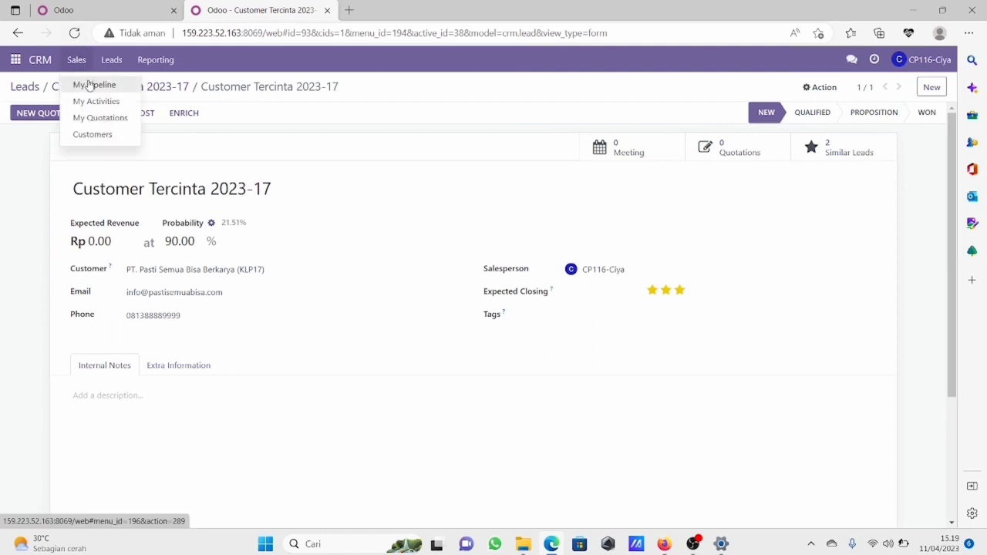
click(83, 83)
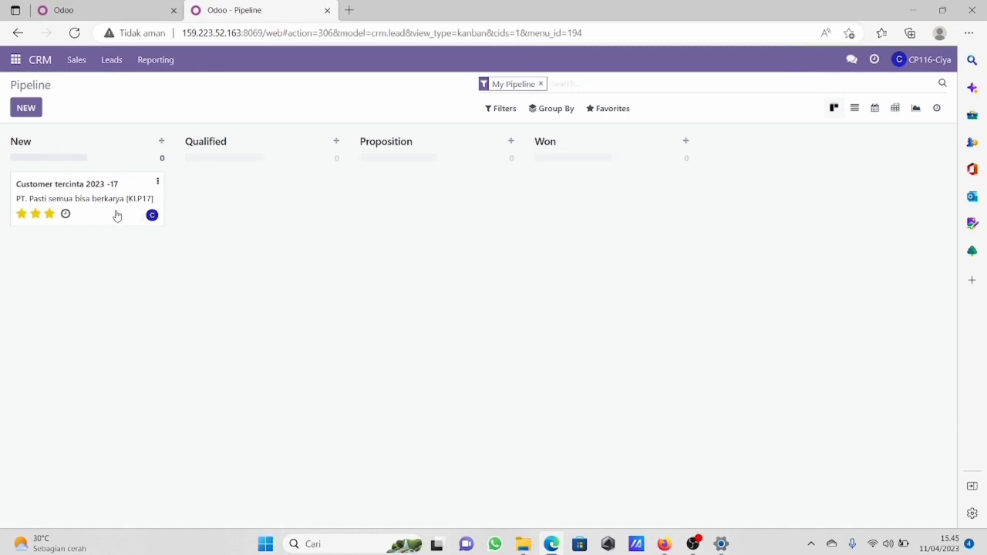
drag(116, 196, 20, 191)
drag(102, 206, 271, 205)
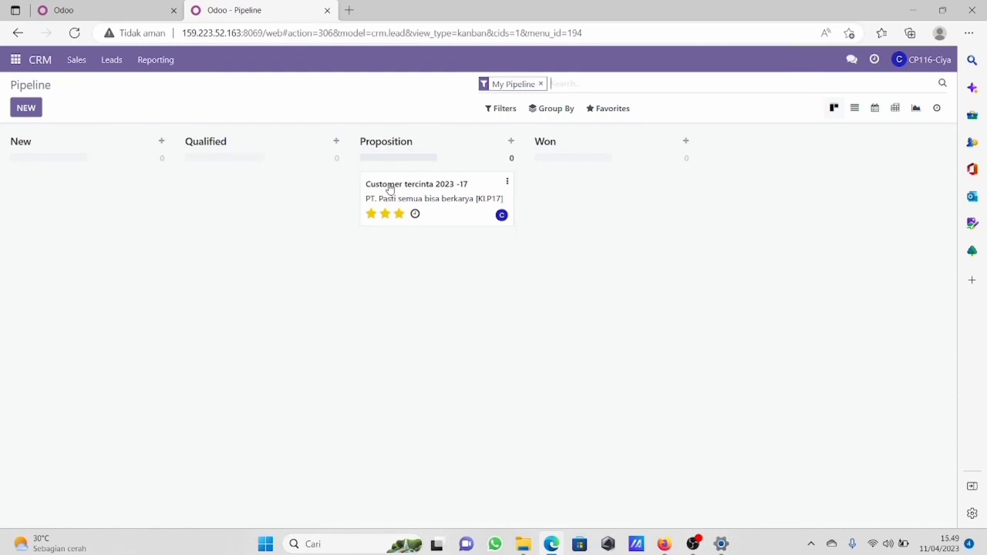
drag(391, 188, 574, 188)
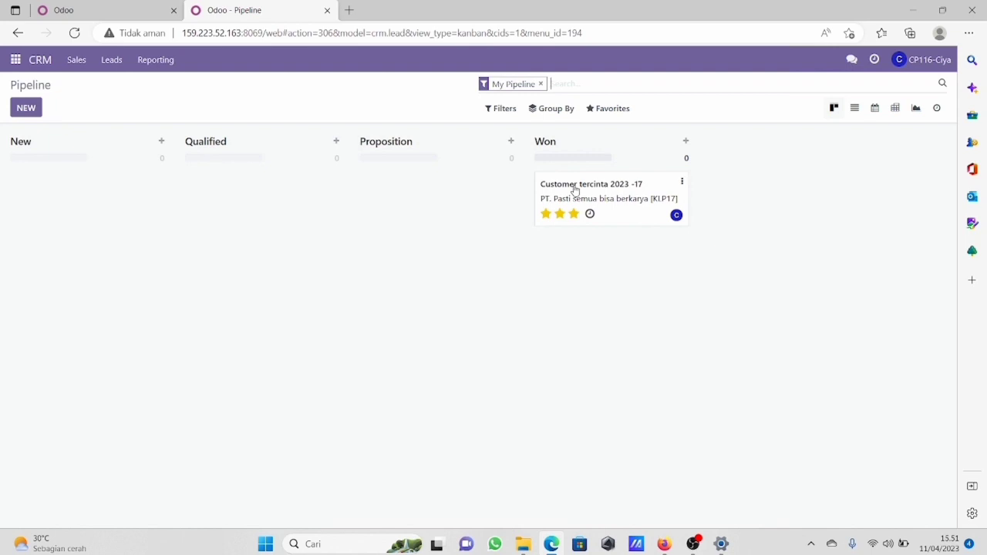
Step: In the colleague's Discuss chat, send 'Hallo, tolong buatkan quotation untuk PT. Pasti Semua Bisa Berkarya'
click(15, 60)
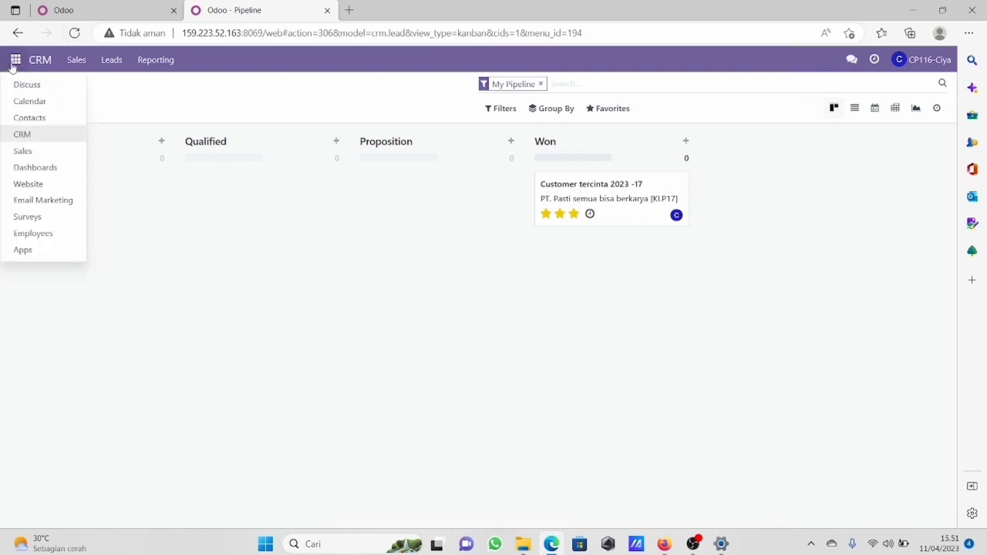
click(24, 85)
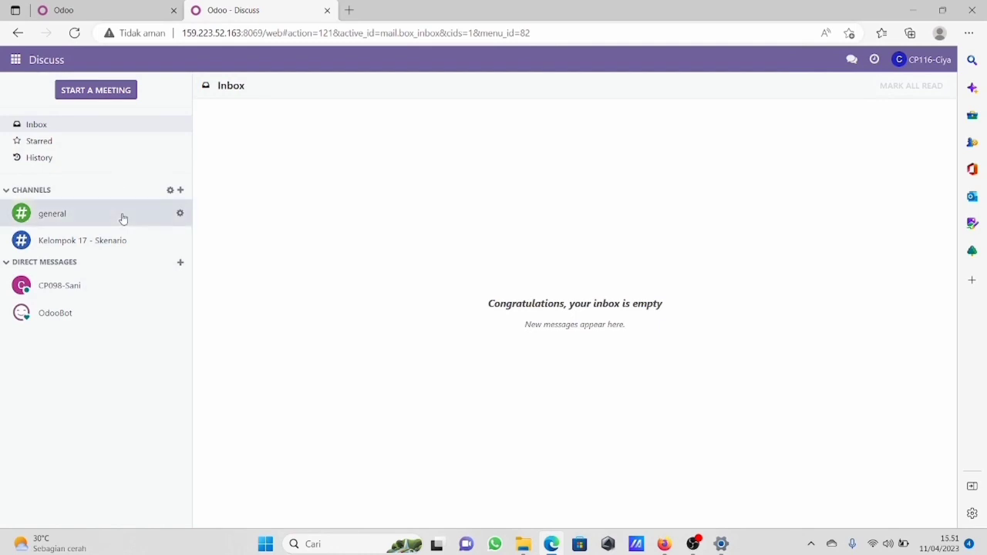
click(75, 284)
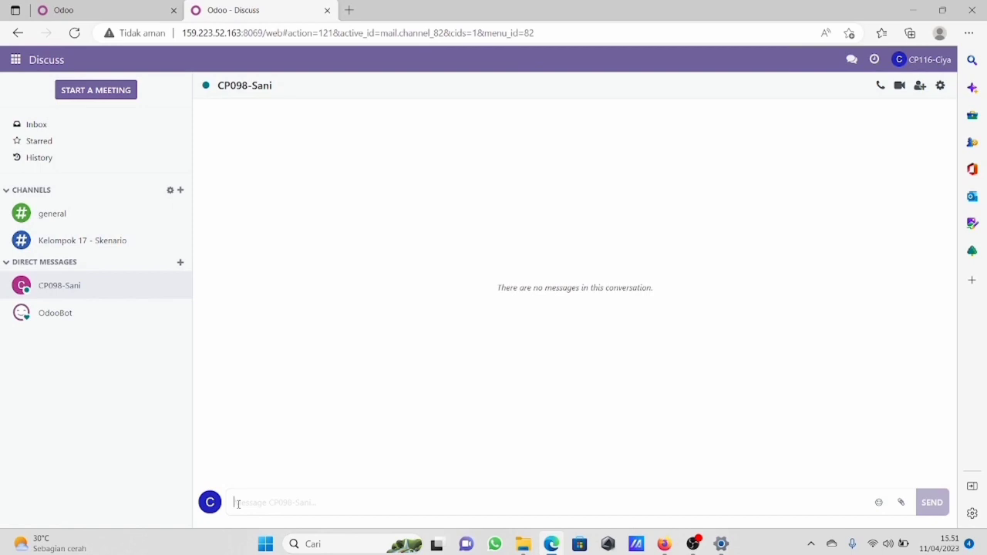
text(Hallo)
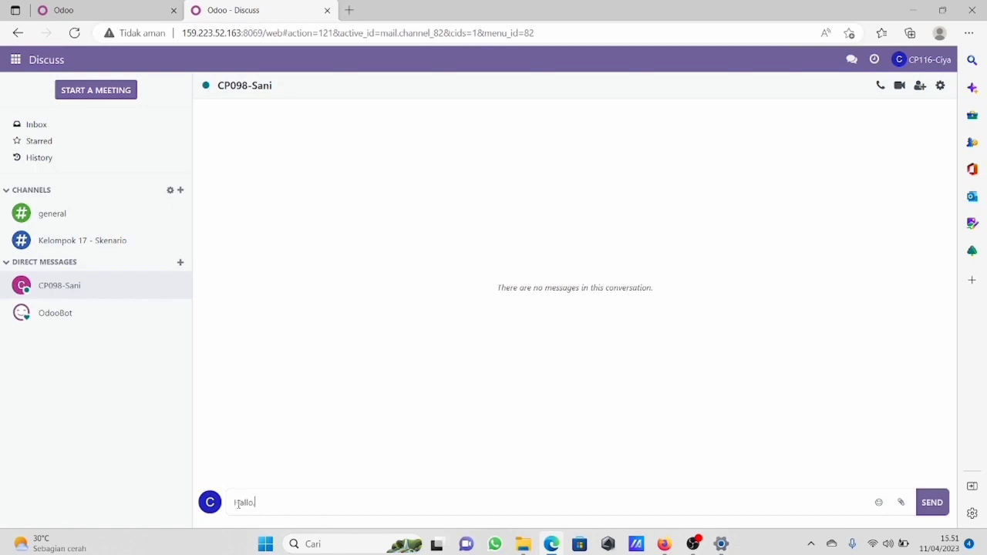
text(, Tolong buatkan Ouestesy)
key(BackSpace)
text(tion )
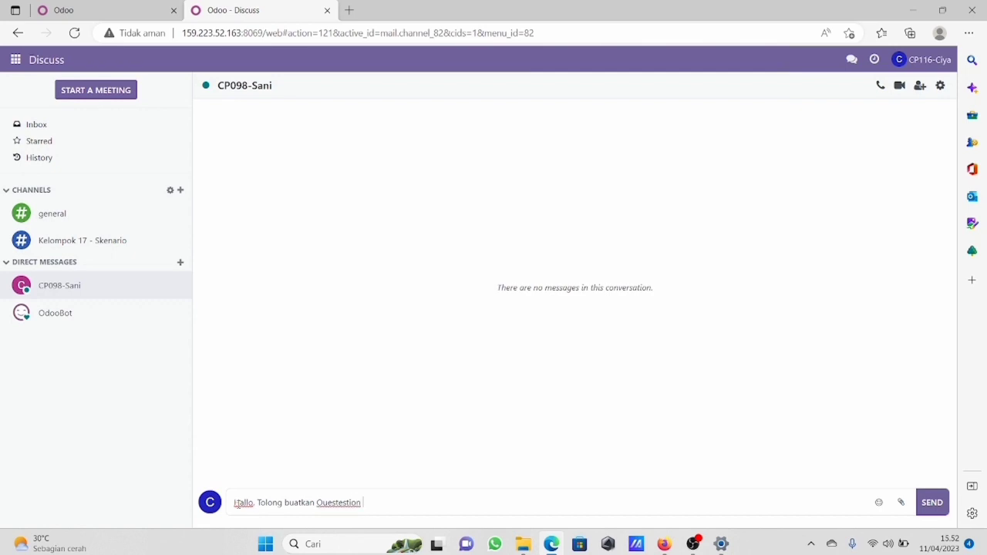
text(untuk PT. Pasti Semua BIsa B)
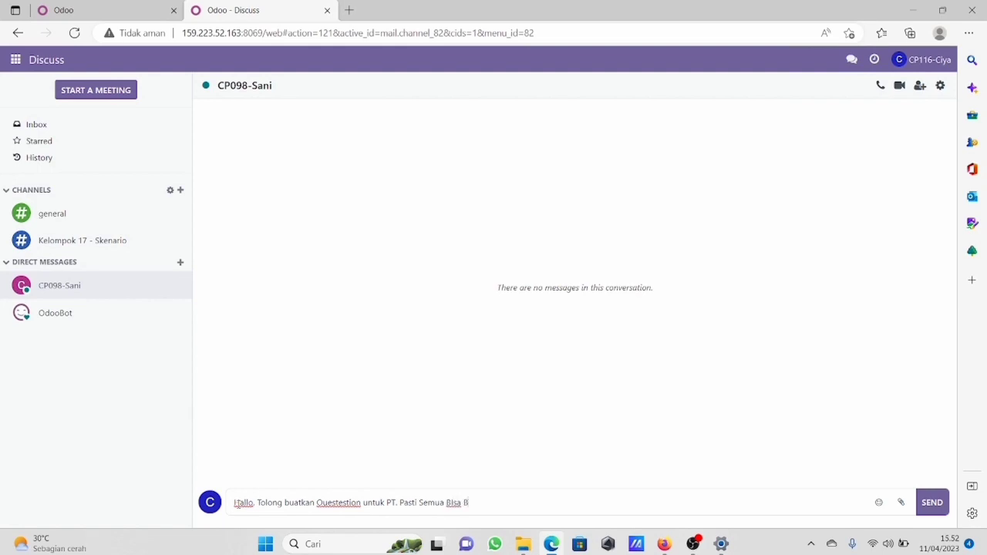
text(erkarya)
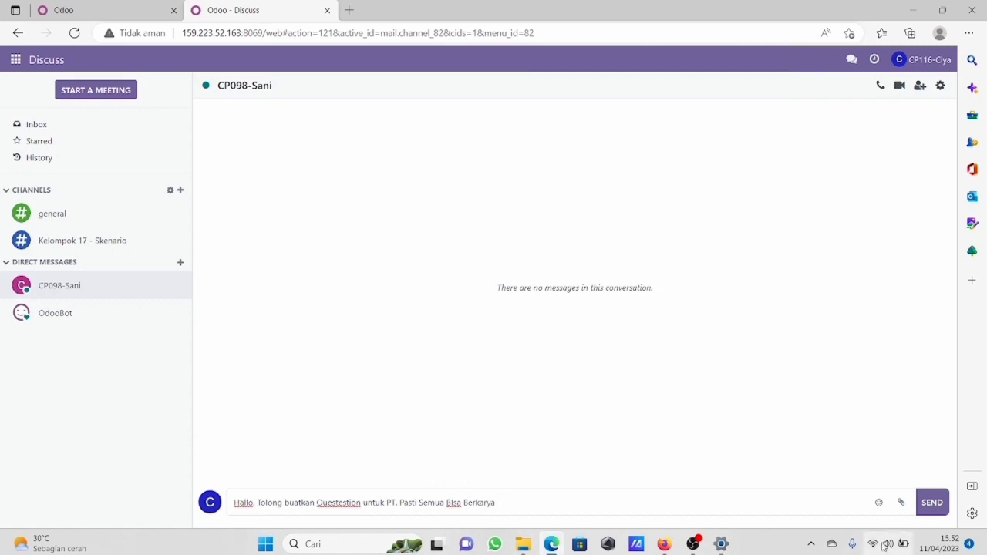
click(931, 499)
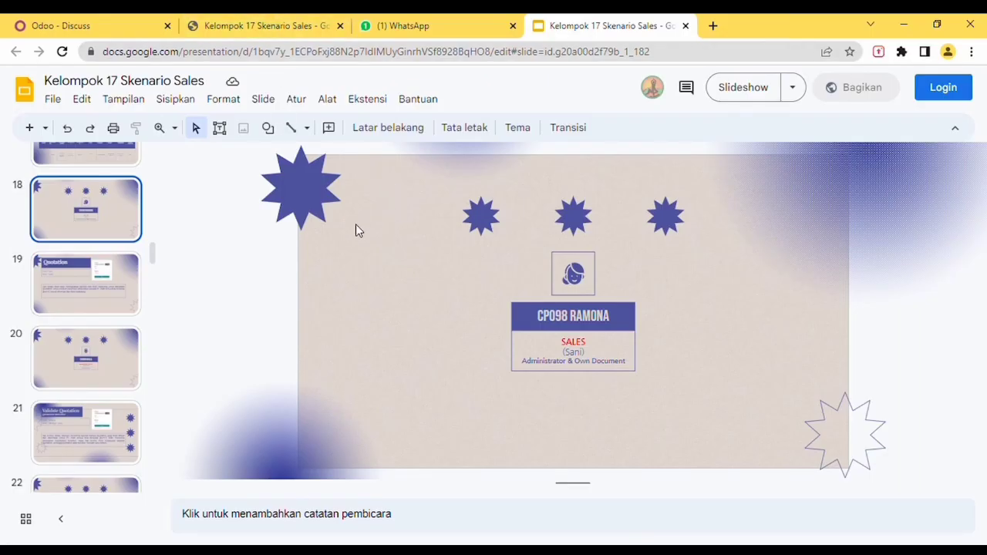
Step: View the Quotation slide 19 in Google Slides, then return to the Odoo Discuss tab
click(87, 287)
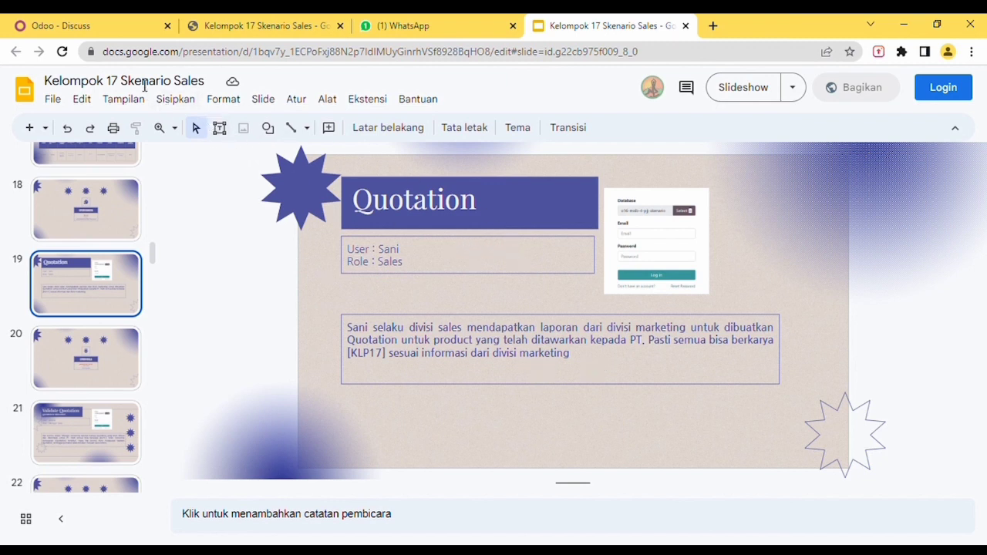
click(111, 29)
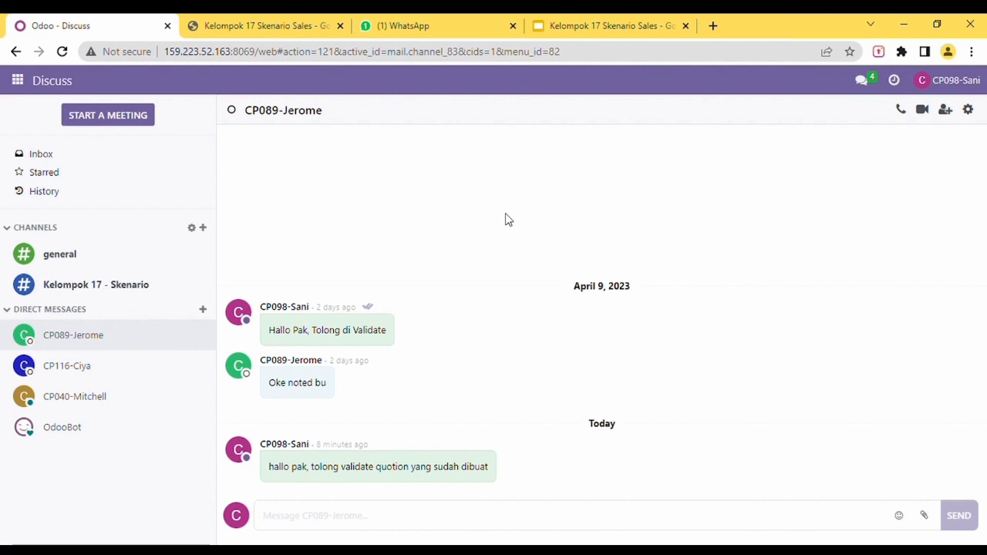
Step: Inspect the email address in the user's preferences and close them without saving
click(923, 87)
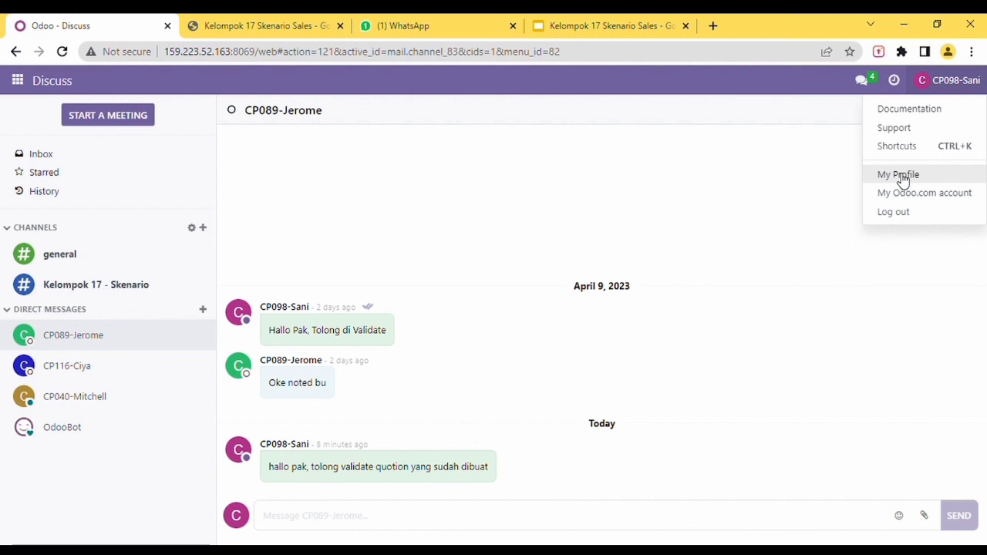
click(901, 176)
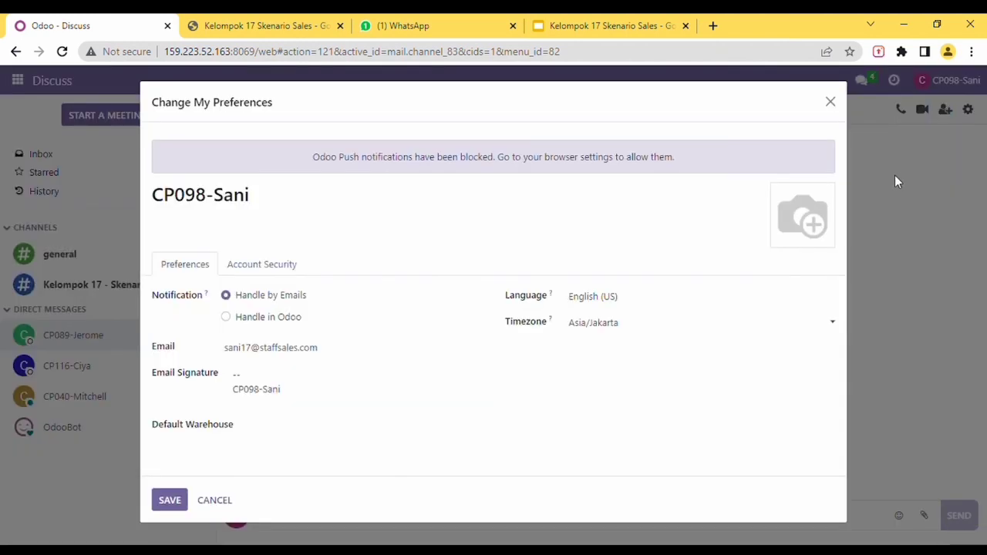
click(331, 359)
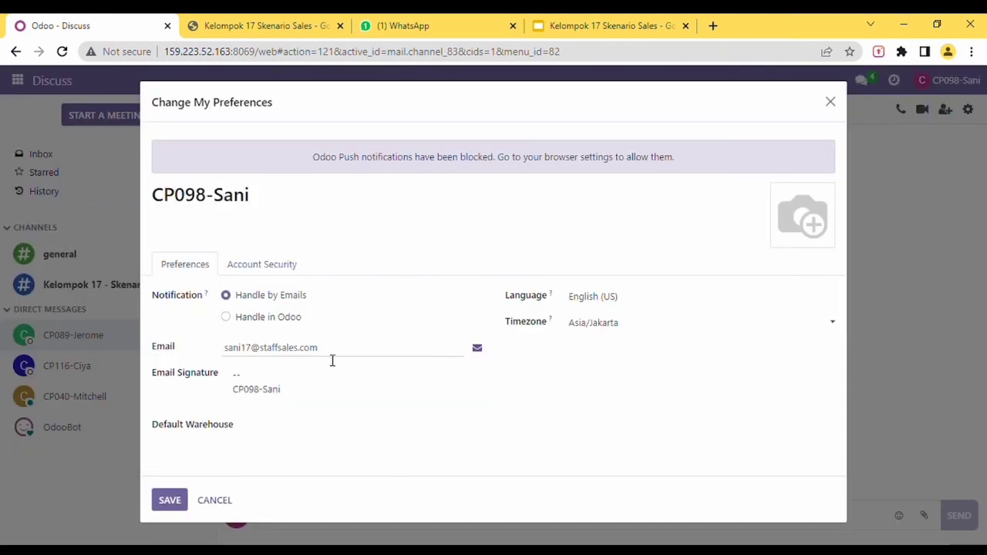
drag(331, 358, 215, 359)
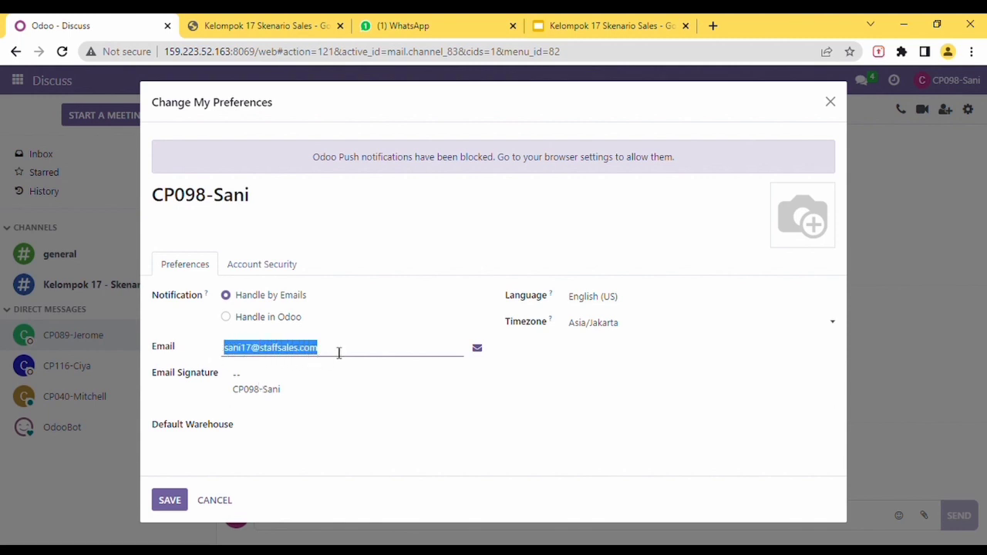
click(339, 353)
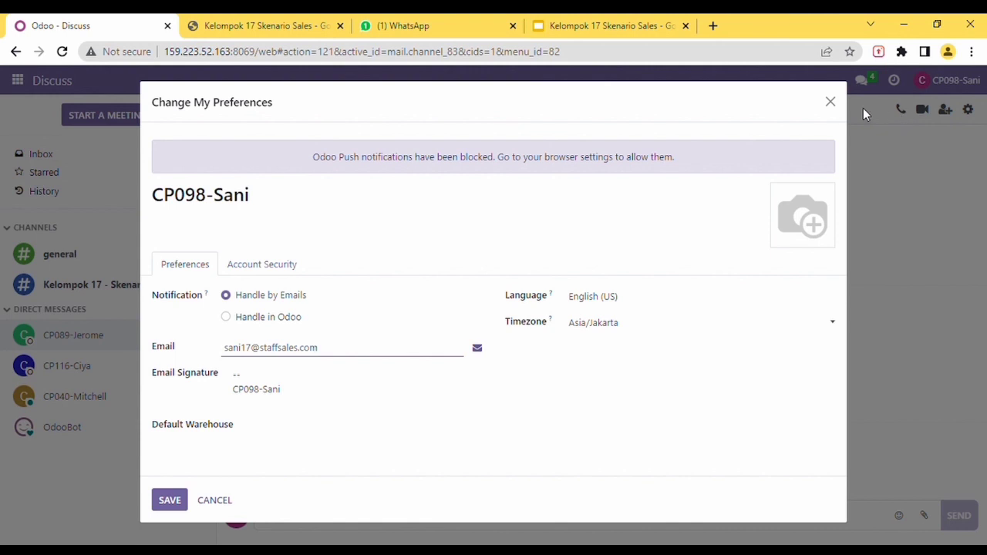
click(838, 102)
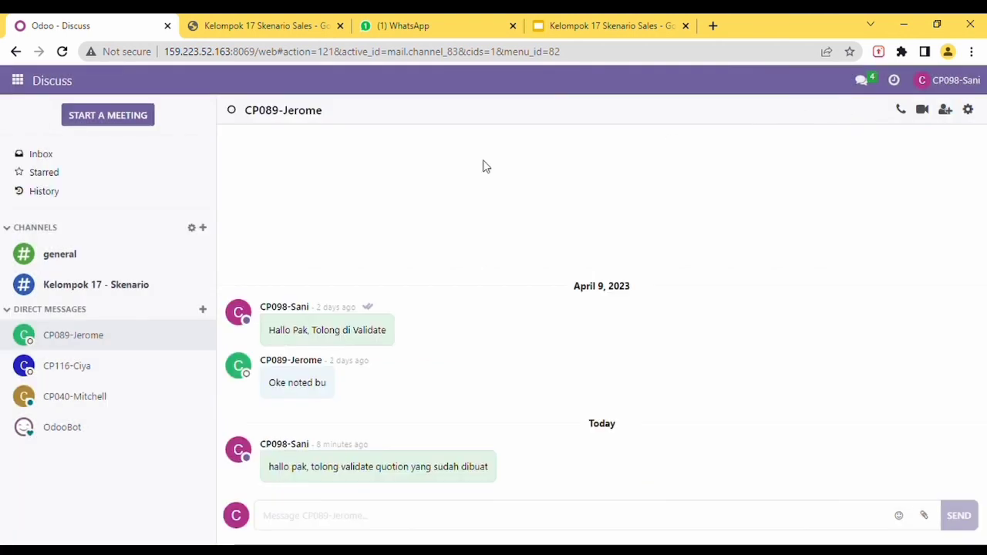
Step: Create a new pricelist in Sales > Configuration > Pricelists and bring up the scenario spreadsheet
click(18, 81)
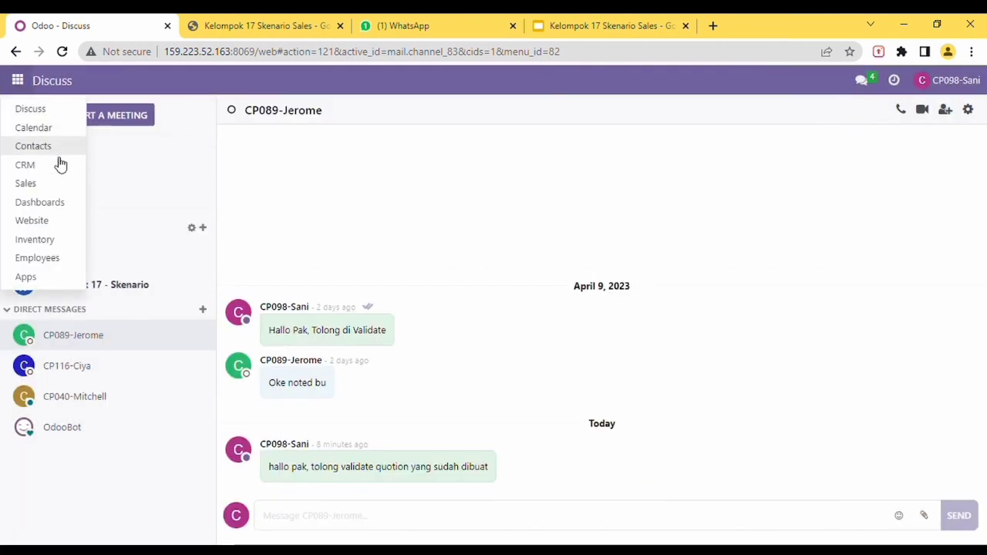
click(53, 184)
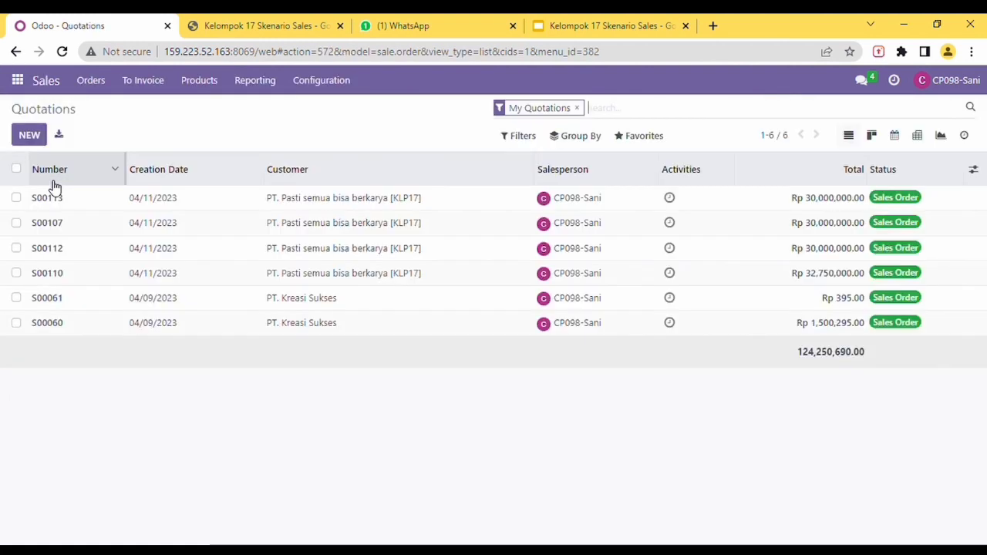
click(210, 85)
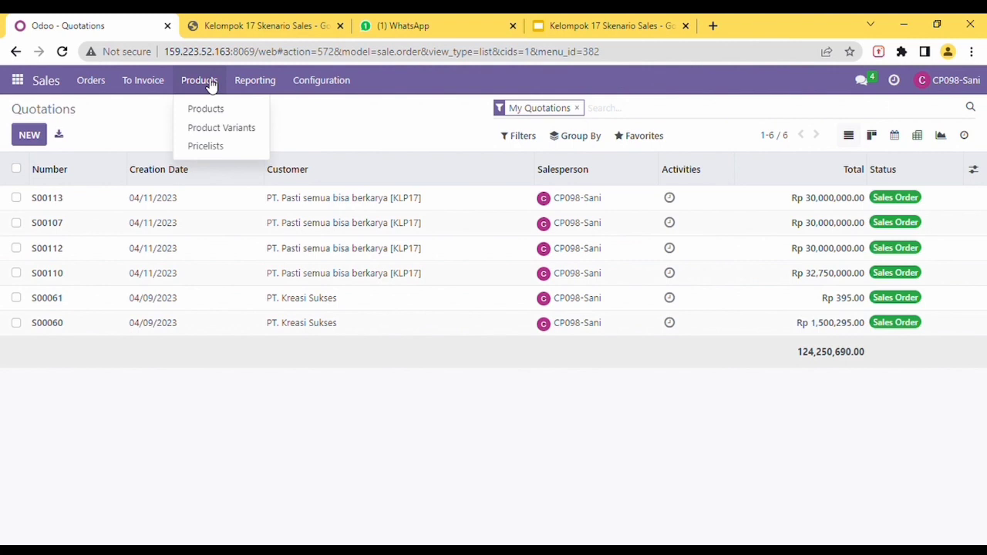
click(205, 147)
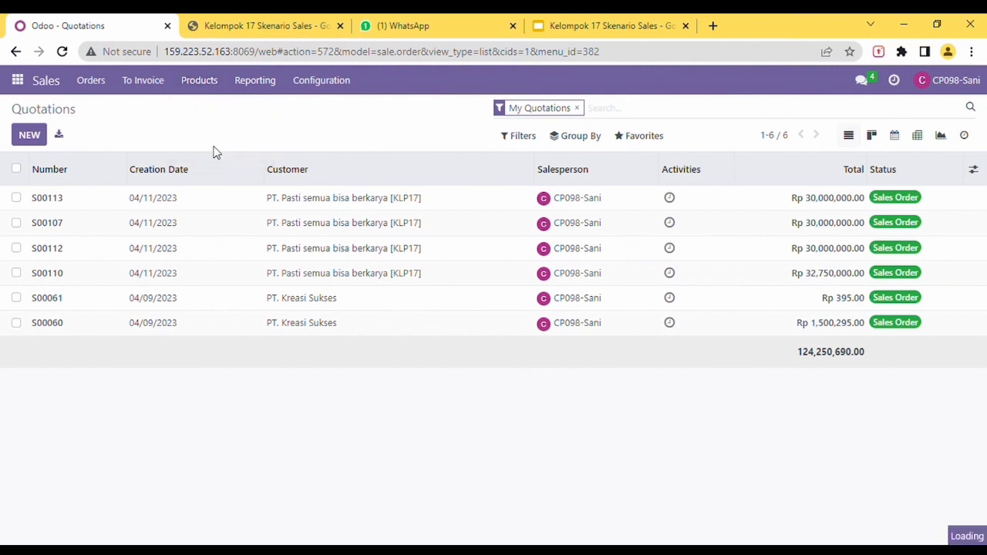
click(40, 140)
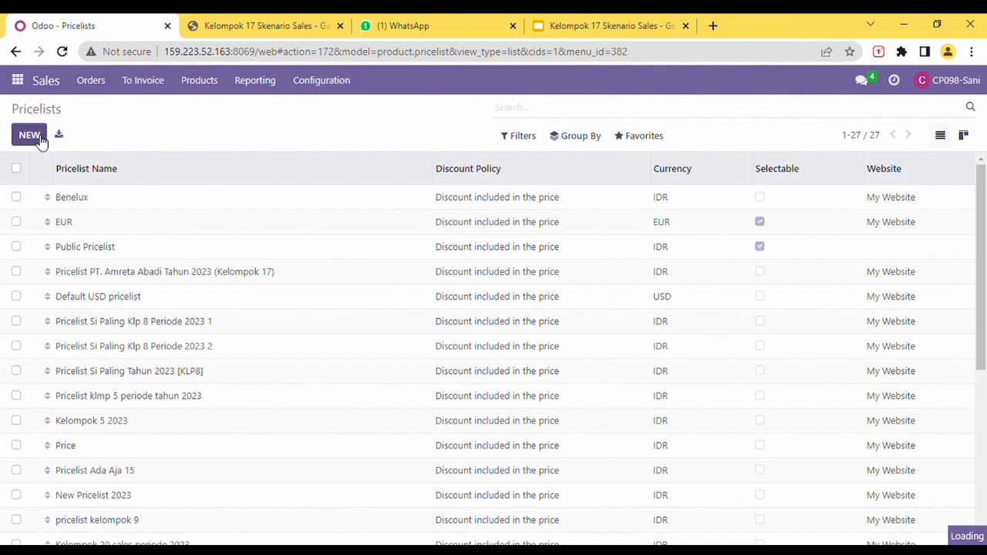
click(242, 29)
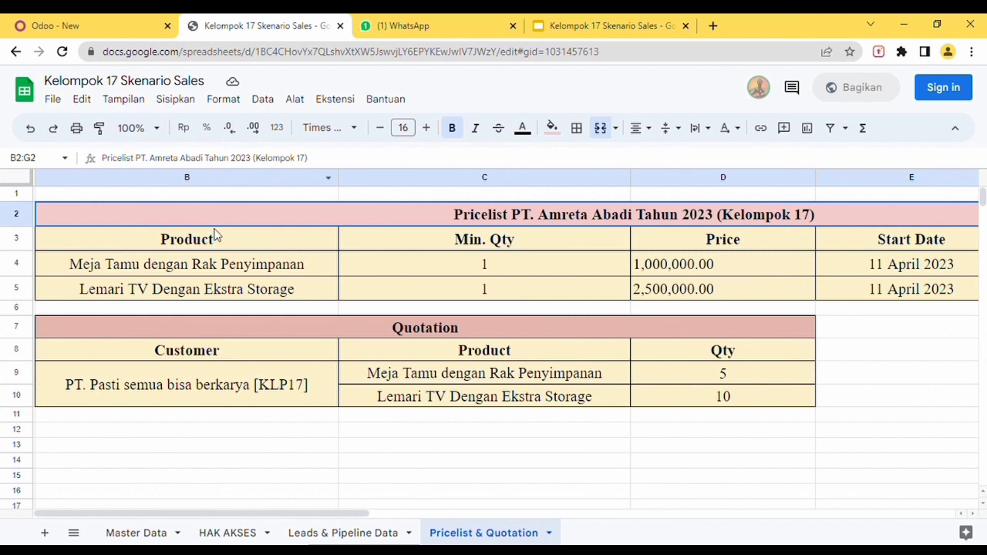
Step: Name the pricelist 'Pricelist PT. Amreta Abadi Tahun 2023 (Kelompok 17)', copied from the spreadsheet
drag(337, 162, 101, 159)
key(ctrl+c)
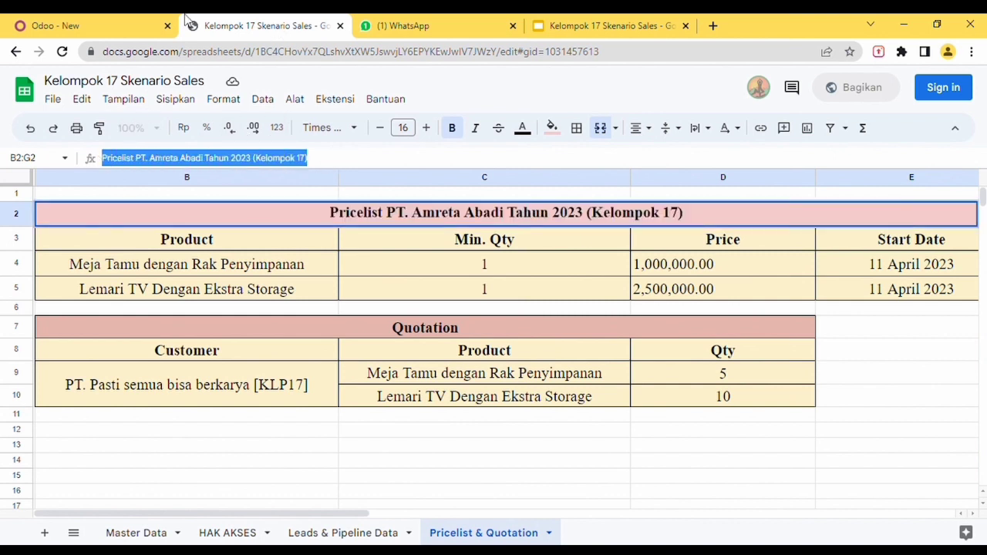
click(154, 24)
click(205, 178)
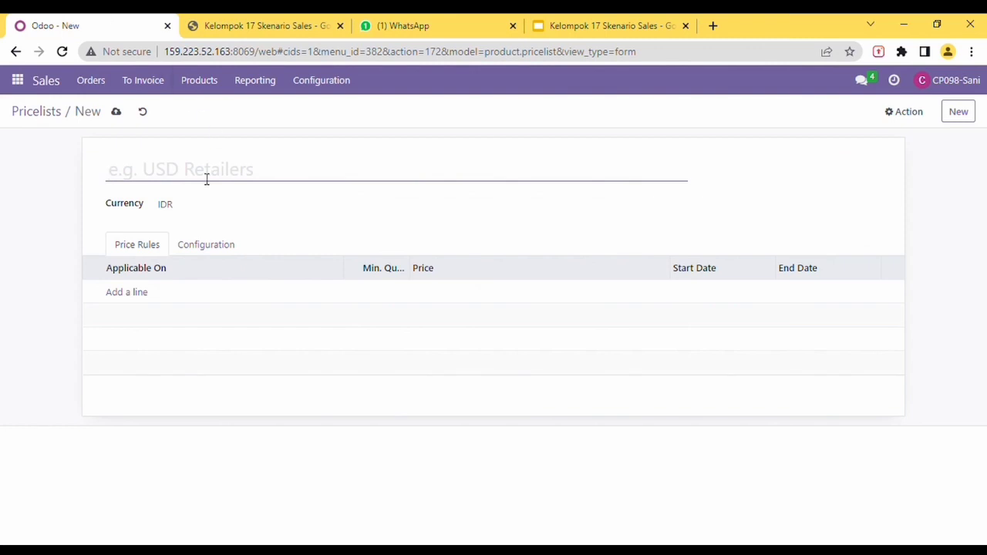
key(ctrl+v)
Step: Add a first price rule on a product, minimum quantity 1, valid 11 April–11 May 2023
click(140, 298)
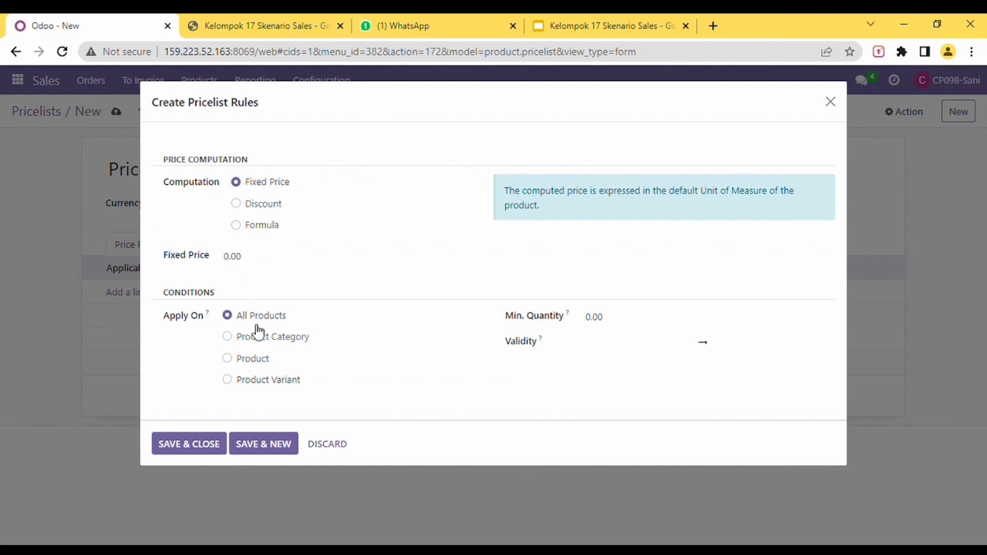
click(244, 364)
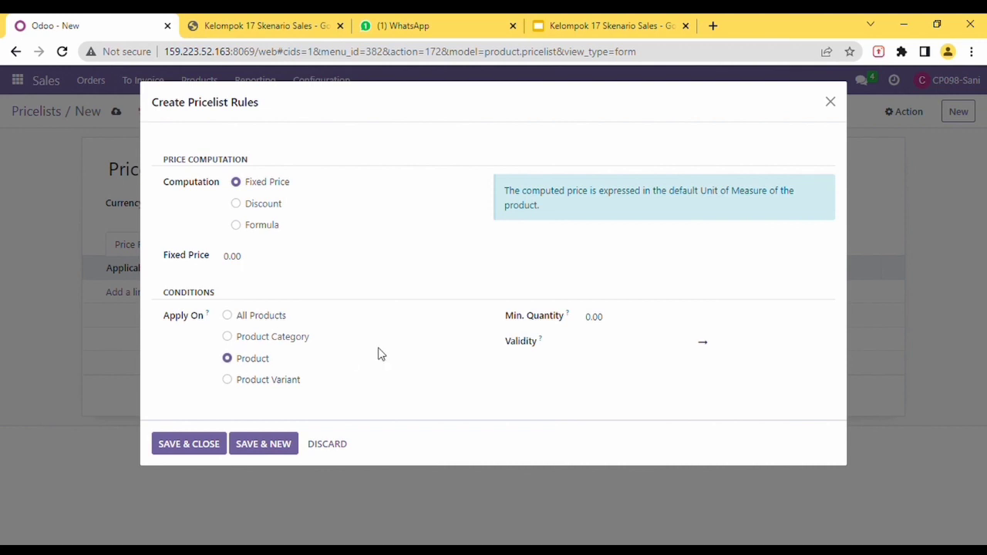
click(608, 319)
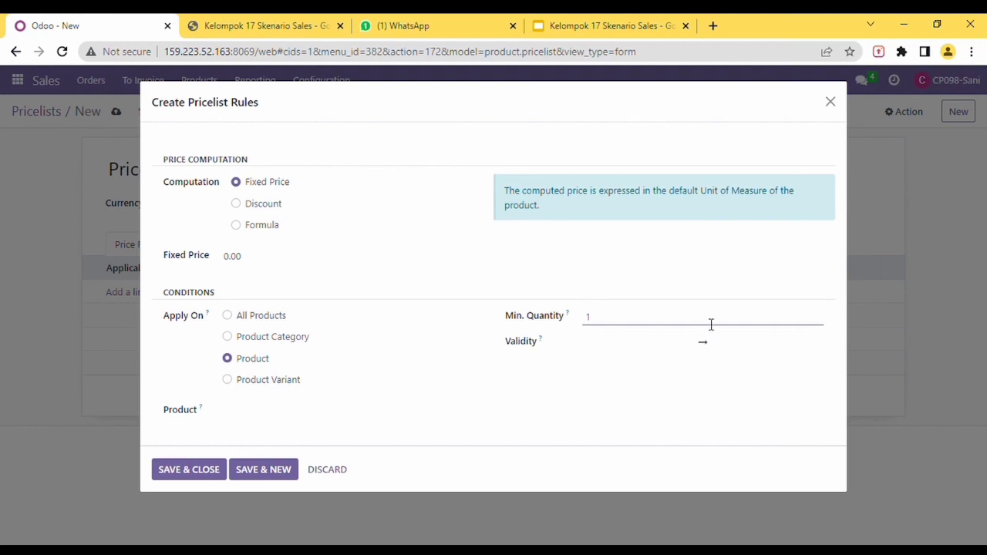
click(630, 346)
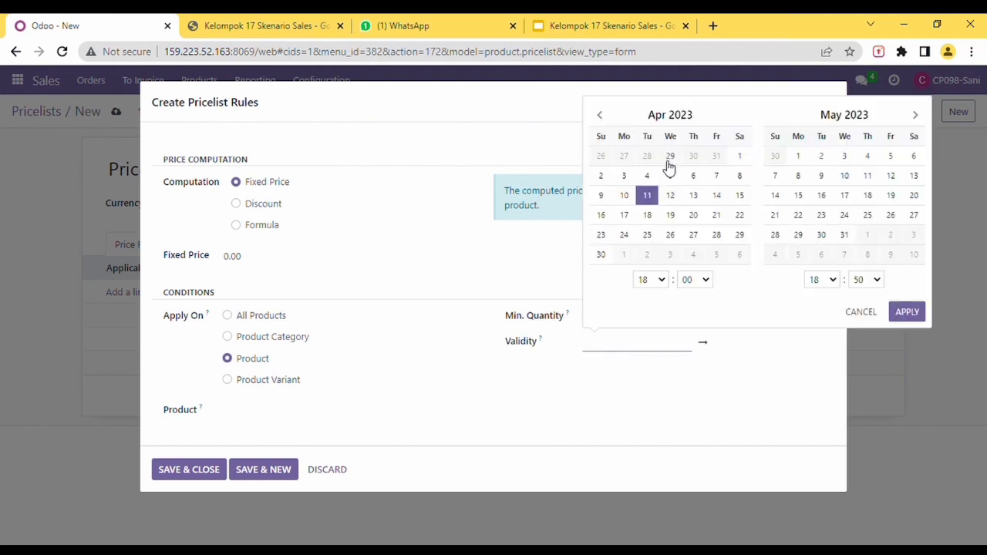
click(650, 195)
click(867, 175)
click(900, 307)
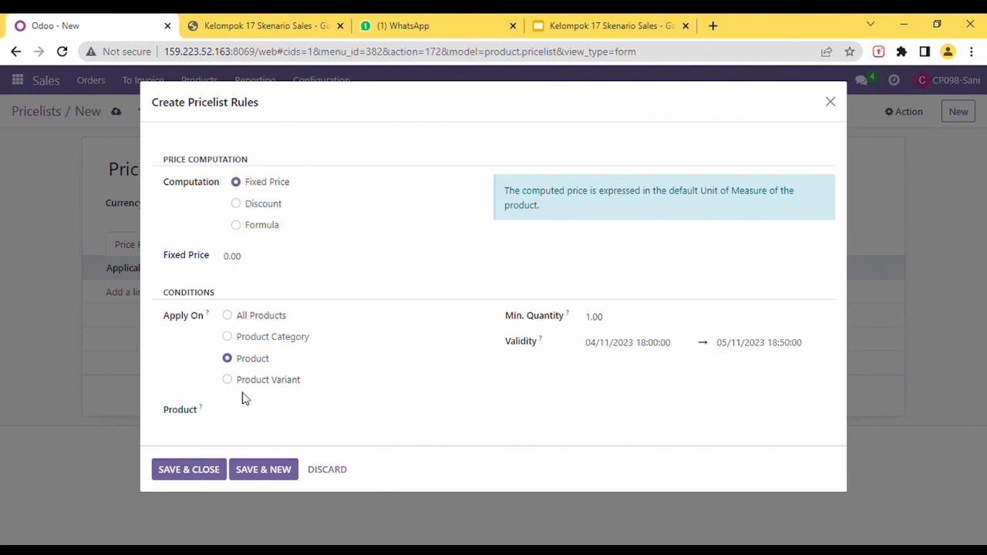
Step: Set the rule's product to Meja Tamu dengan Rak Penyimpanan from the sheet and save it
click(264, 25)
click(266, 266)
drag(283, 161, 113, 160)
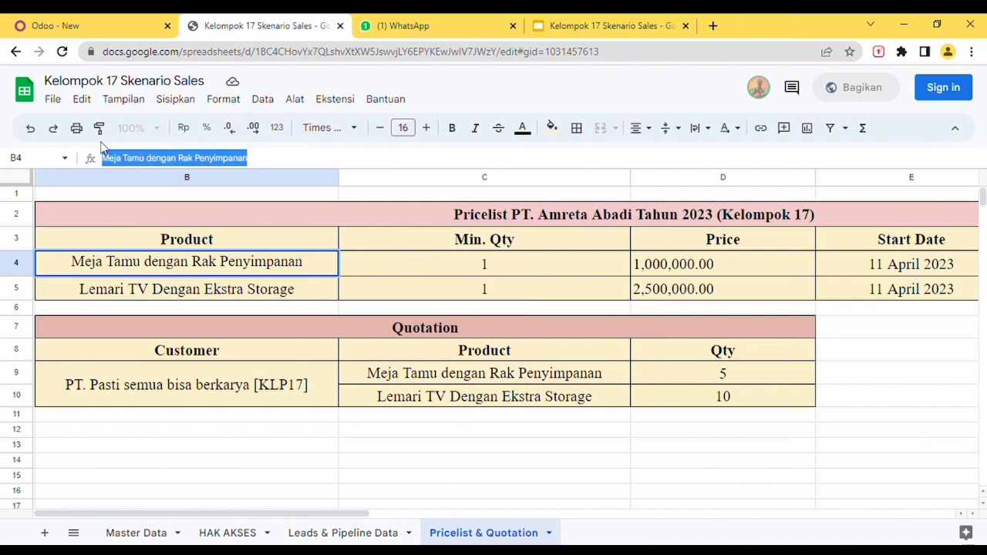
click(84, 22)
click(243, 421)
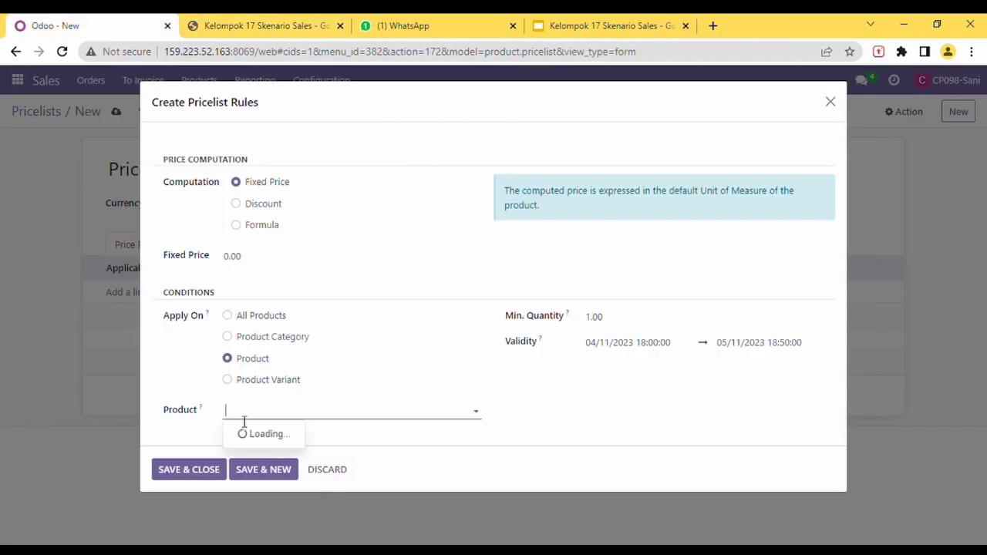
text(Meja Tamu dengan Rak Penyimpanan)
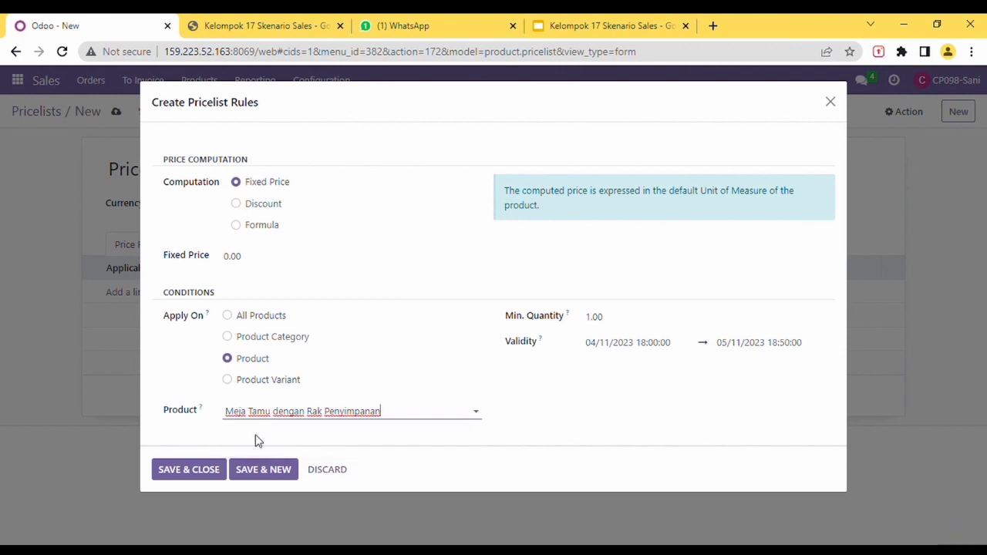
click(266, 473)
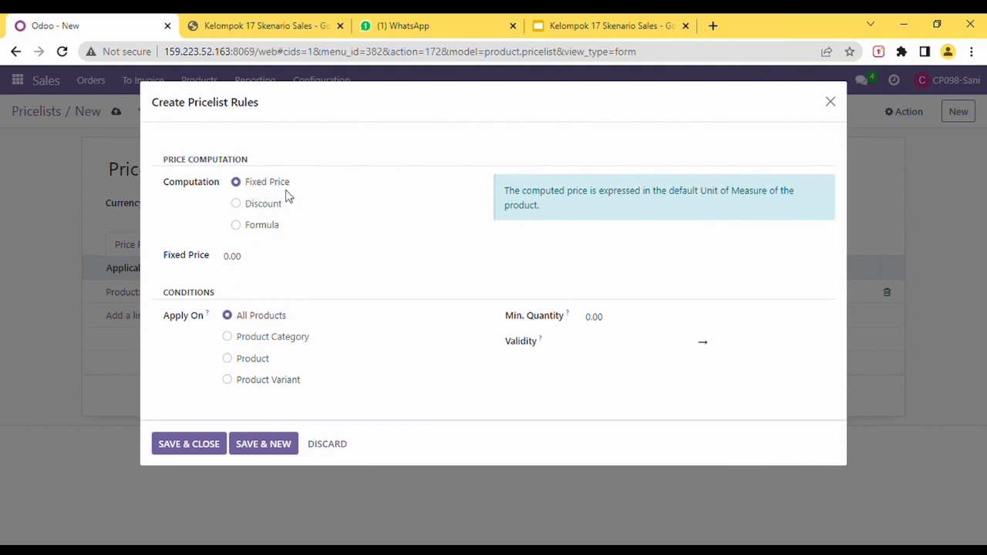
Step: Set up a second product rule with minimum quantity 1, valid 11 April–11 May 2023
click(253, 358)
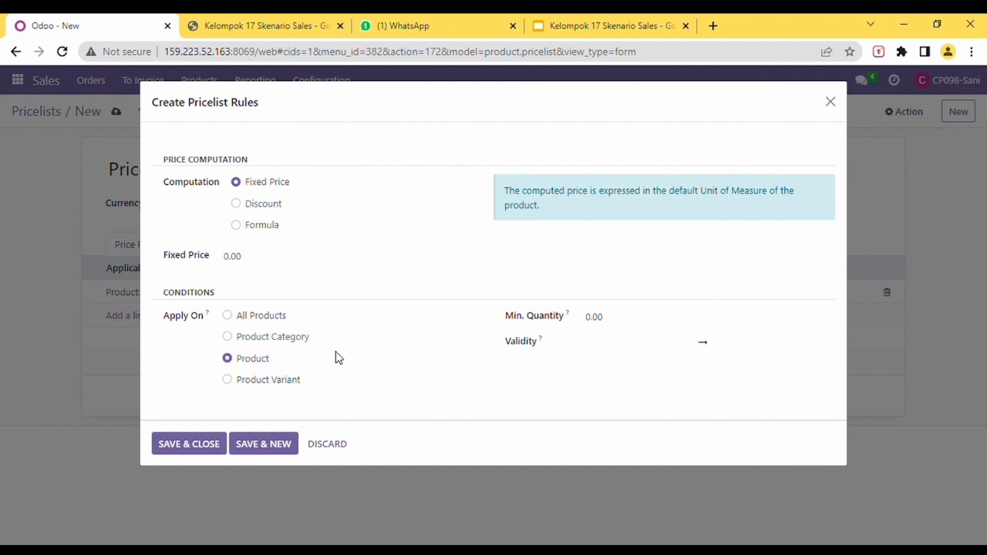
click(640, 328)
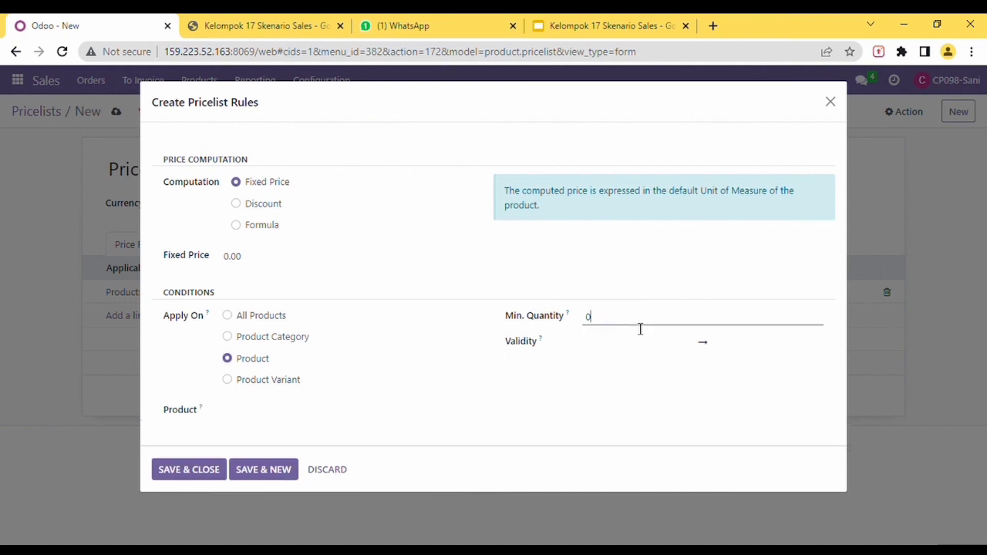
click(626, 348)
click(649, 196)
click(867, 175)
click(907, 313)
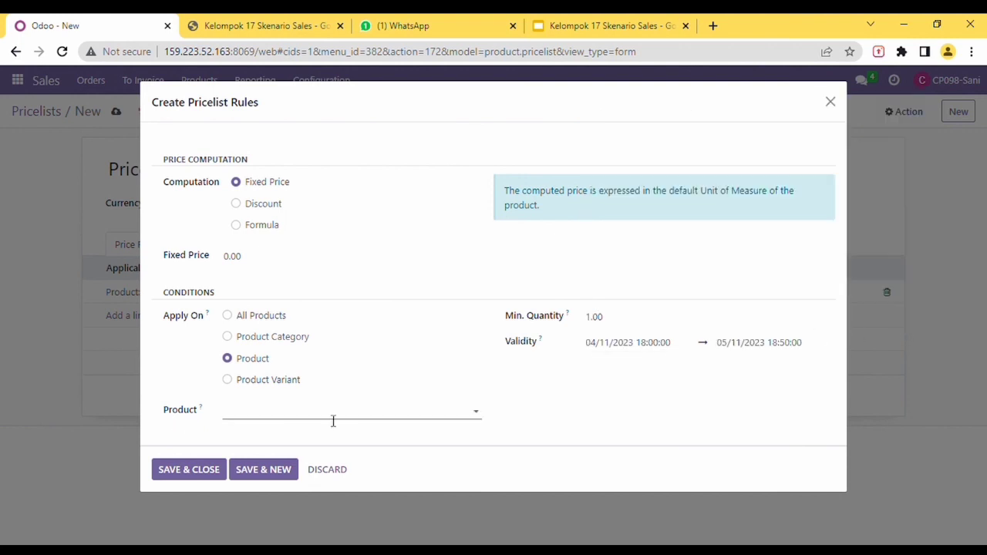
Step: Set the second rule's product to Lemari TV Dengan Ekstra Storage and save the rule
click(262, 35)
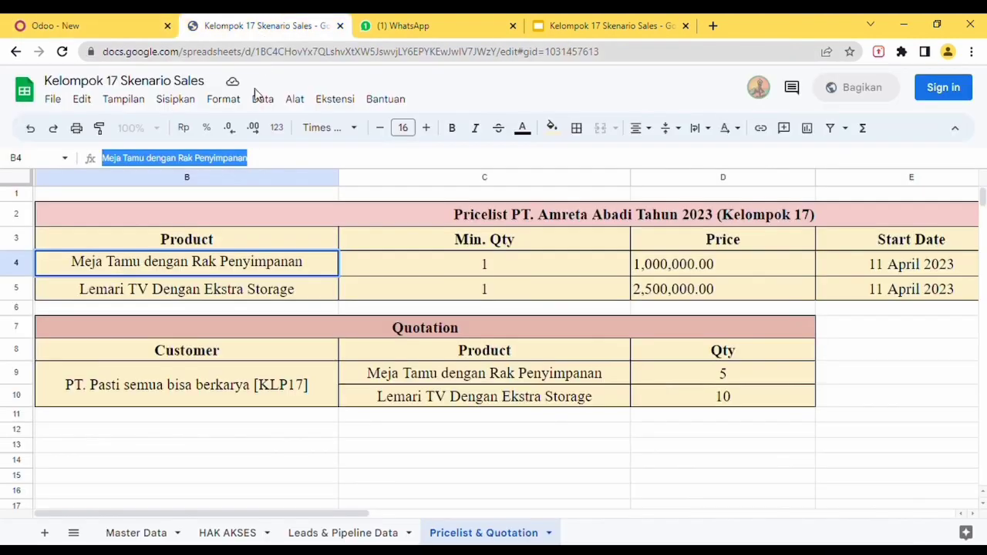
click(230, 293)
drag(269, 161, 100, 158)
key(ctrl+c)
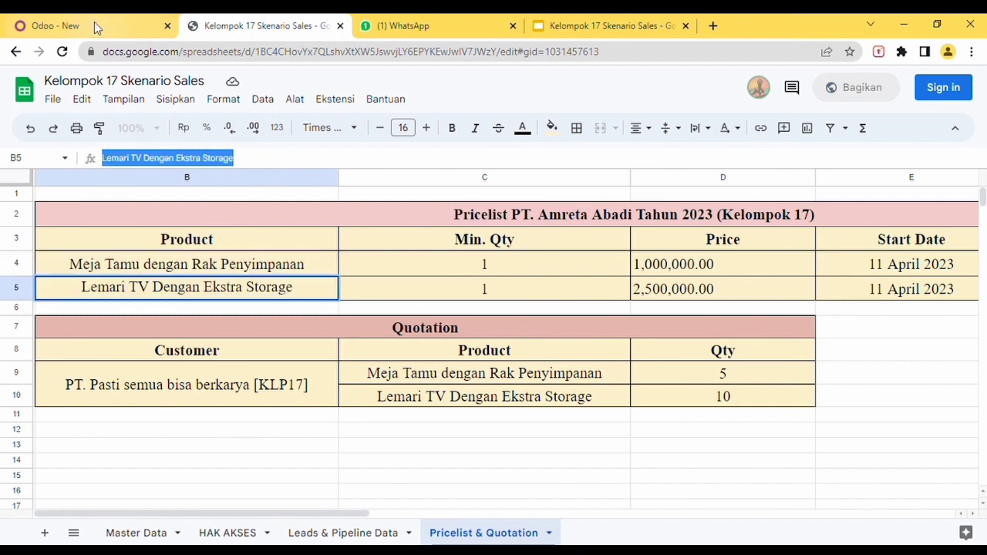
click(89, 26)
click(247, 415)
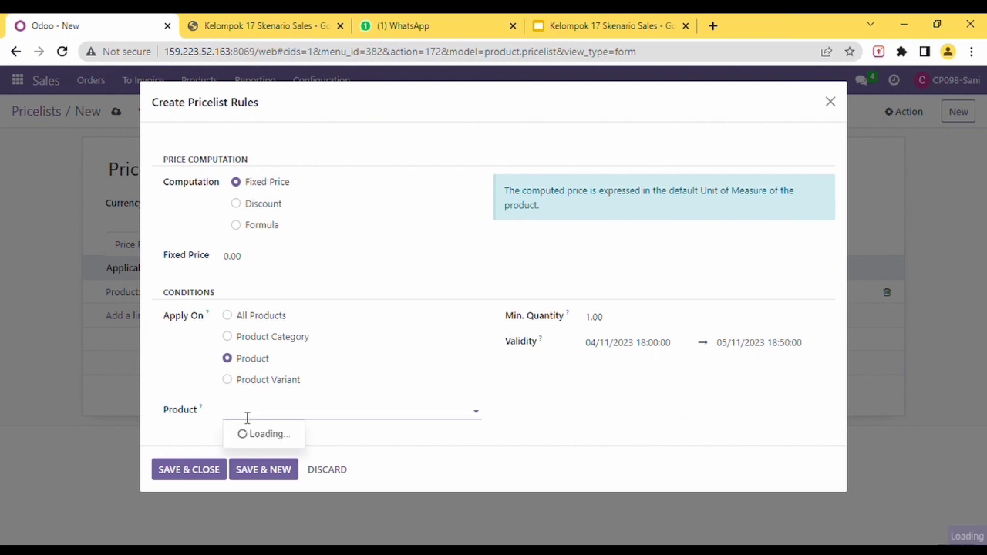
key(ctrl+v)
click(293, 436)
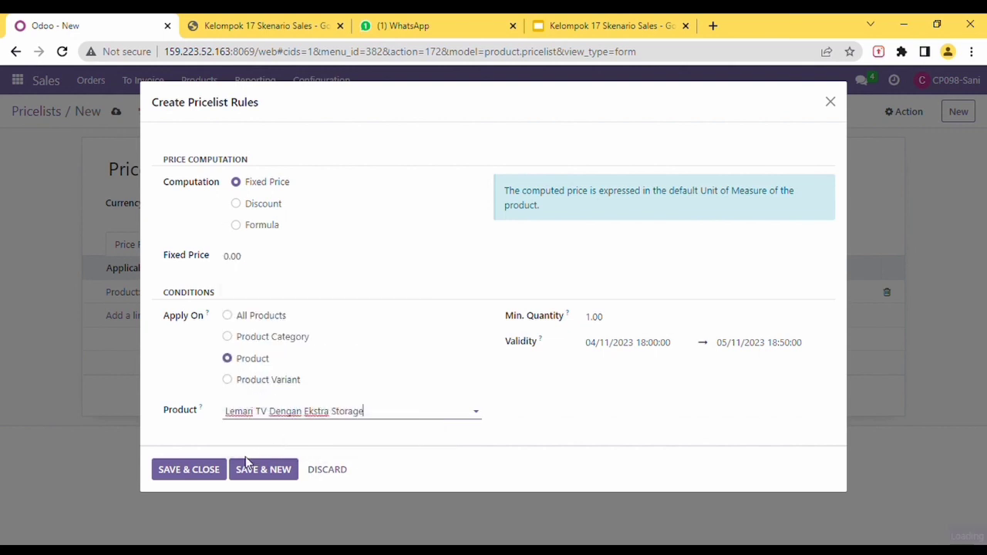
click(189, 473)
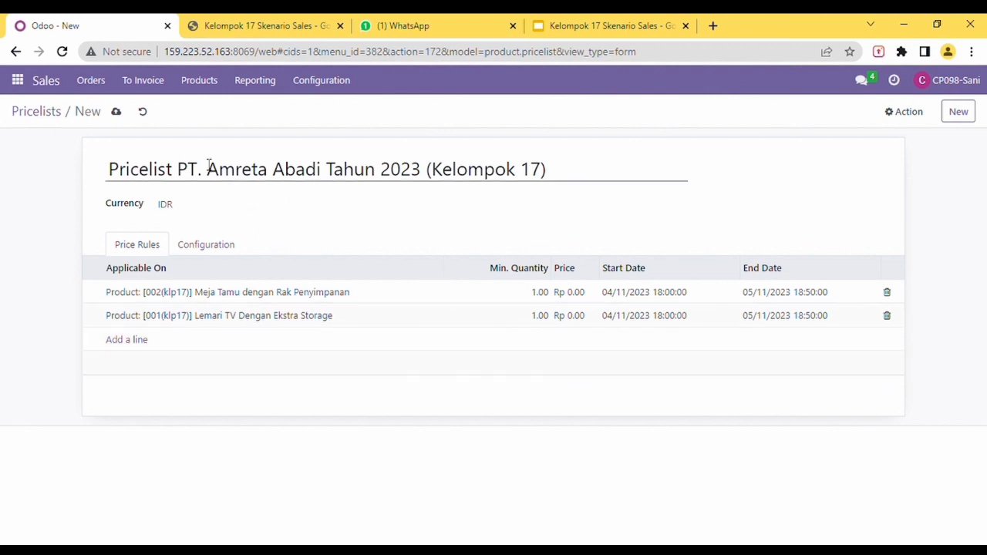
Step: Start a new quotation from Orders > Quotations and check the customer name in the spreadsheet
click(91, 81)
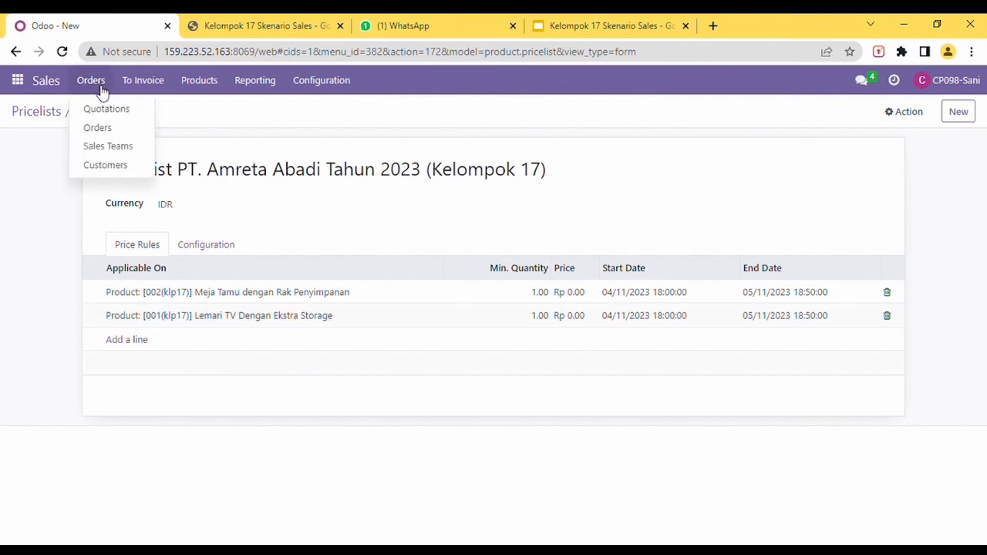
click(115, 114)
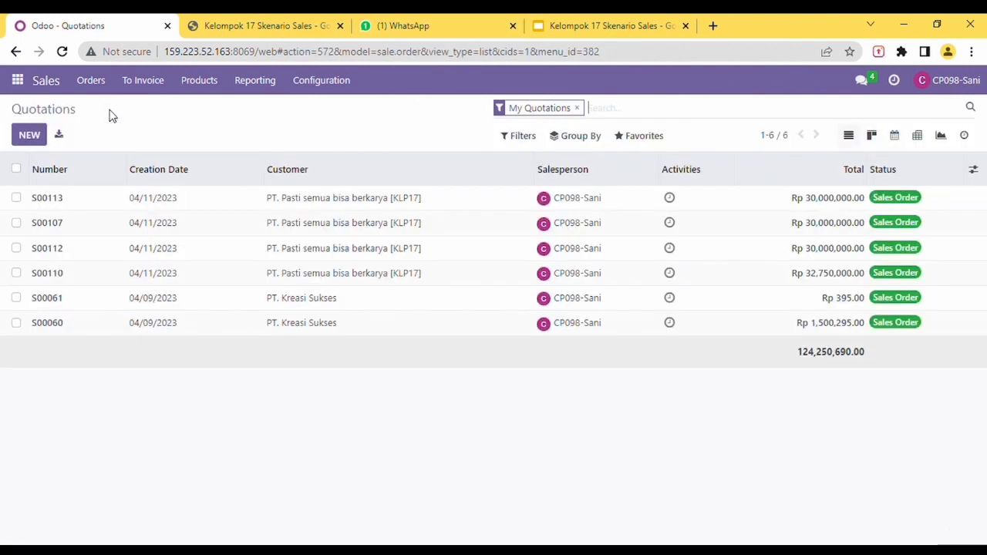
click(31, 136)
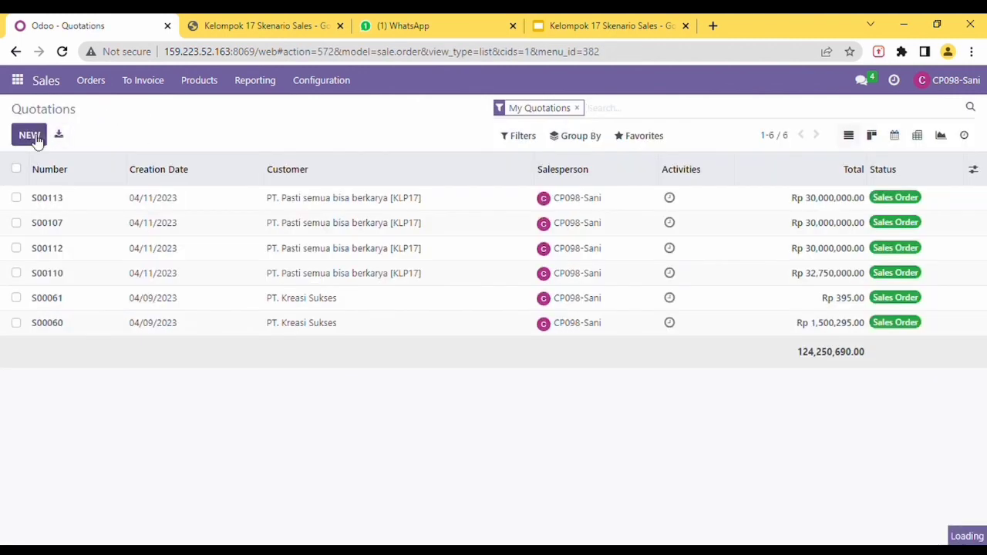
click(251, 30)
click(203, 370)
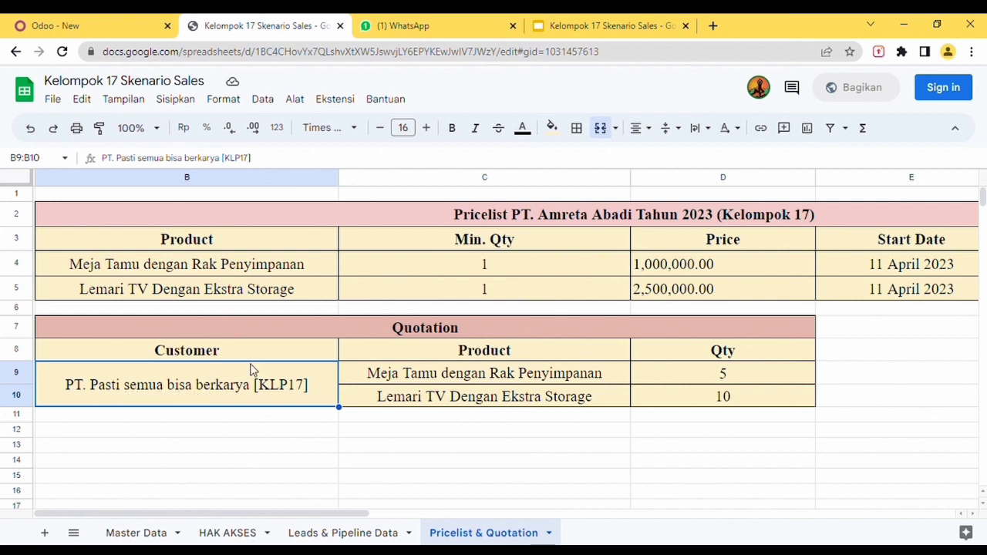
click(115, 28)
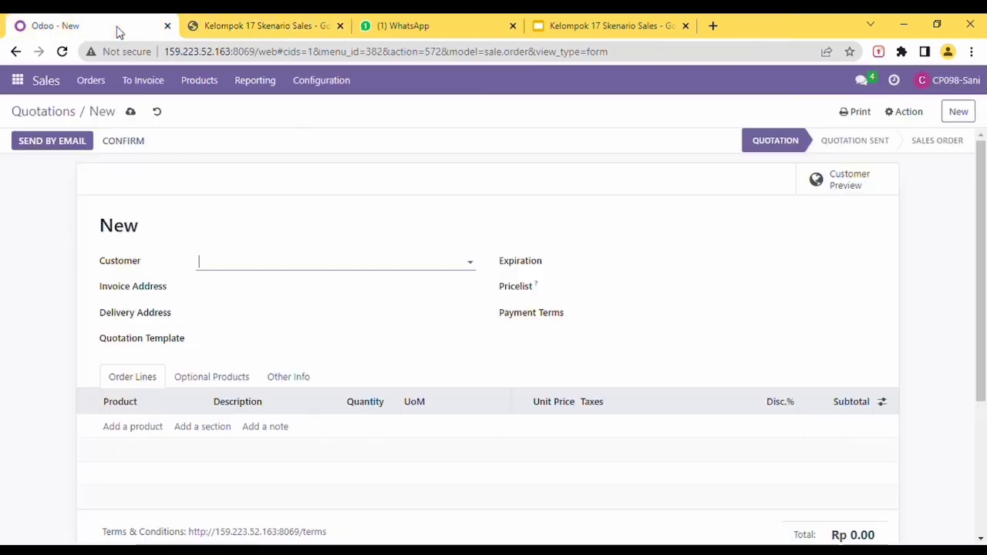
Step: Search 'pasti' and set the customer to PT. Pasti semua bisa berkarya [KLP17]
click(233, 268)
text(past)
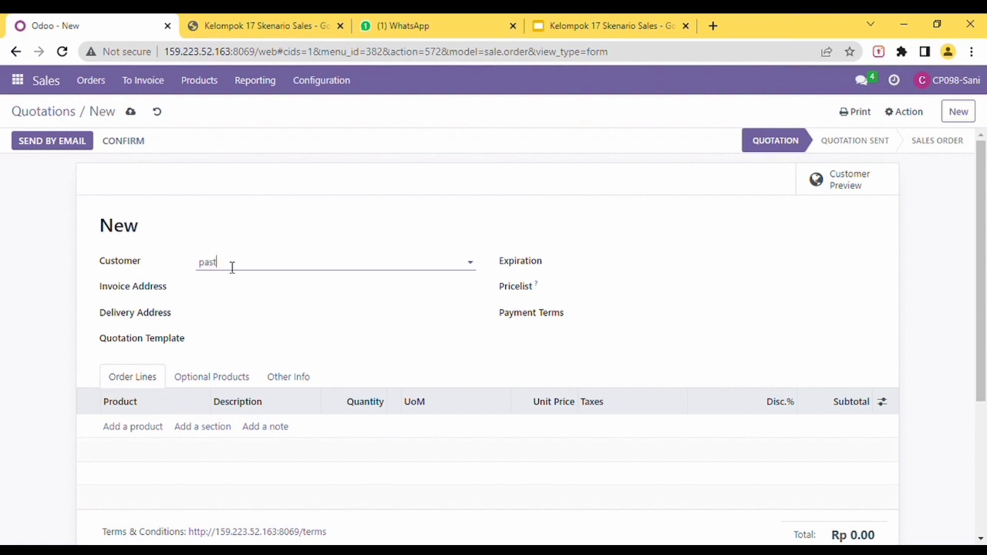
text(i)
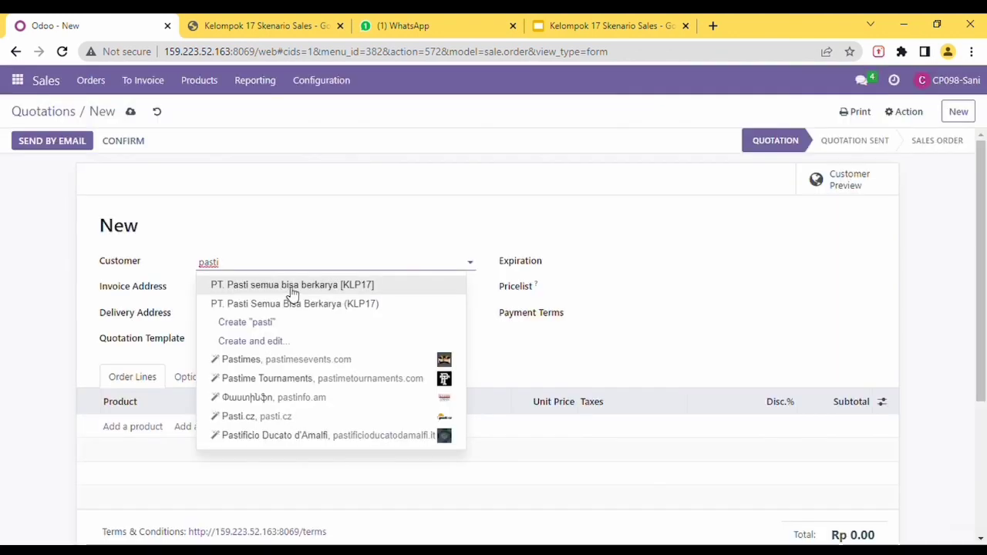
click(287, 292)
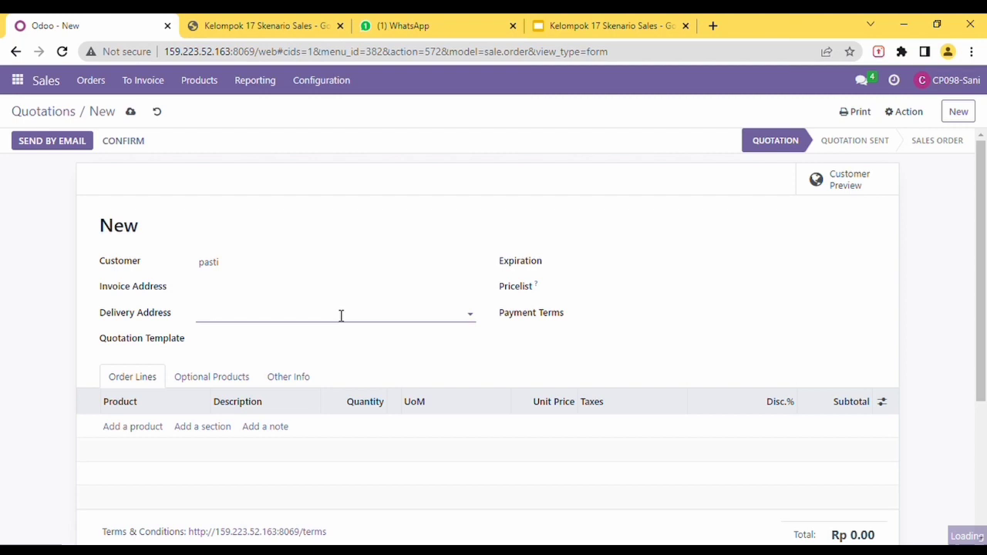
click(250, 271)
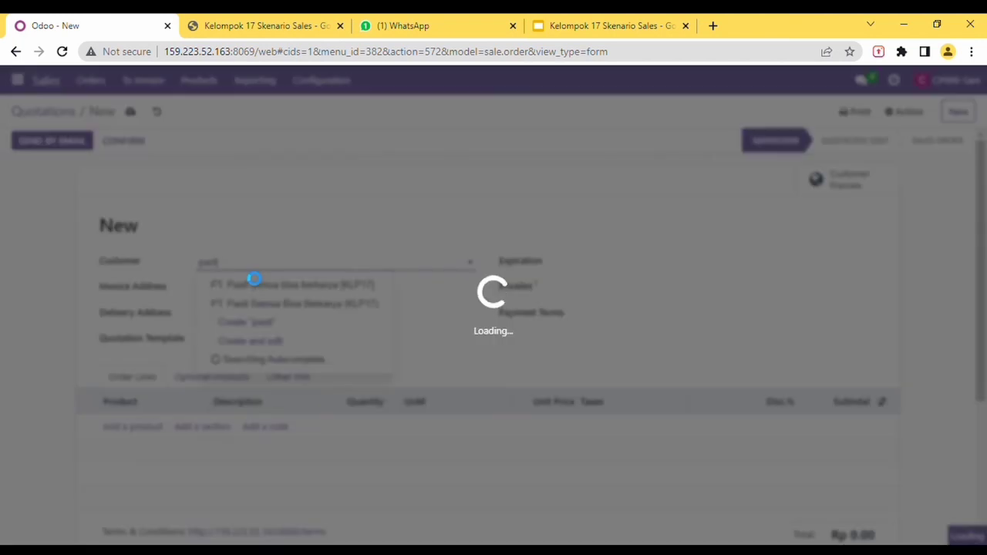
click(250, 277)
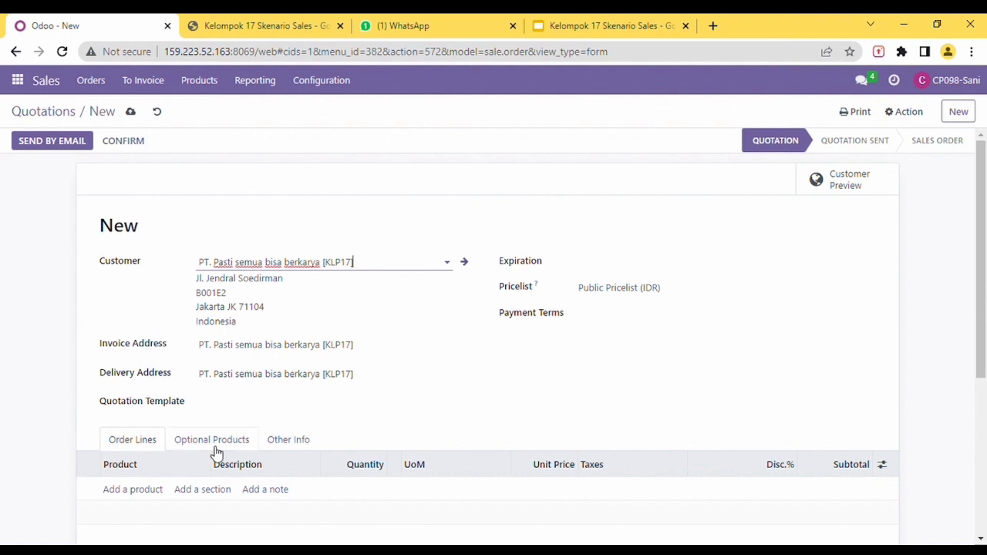
click(137, 494)
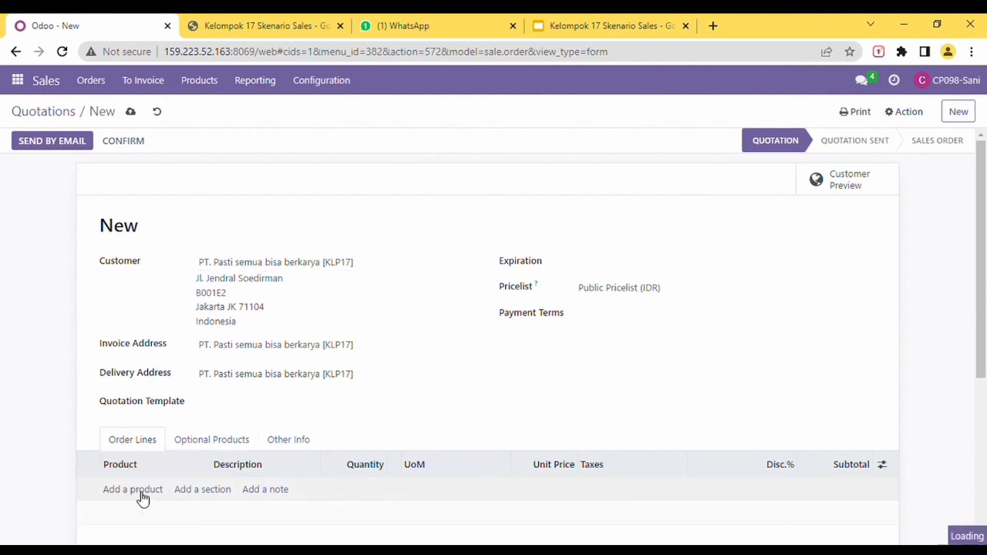
Step: Add Meja Tamu dengan Rak Penyimpanan, copied from sheet cell C9, as an order line with quantity 5
click(284, 28)
click(494, 375)
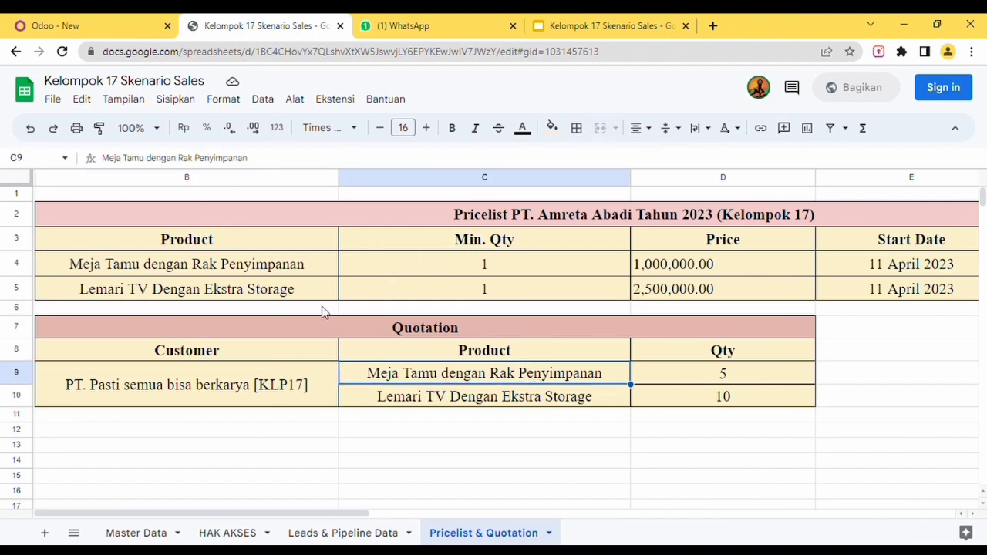
drag(258, 165, 77, 153)
key(ctrl+c)
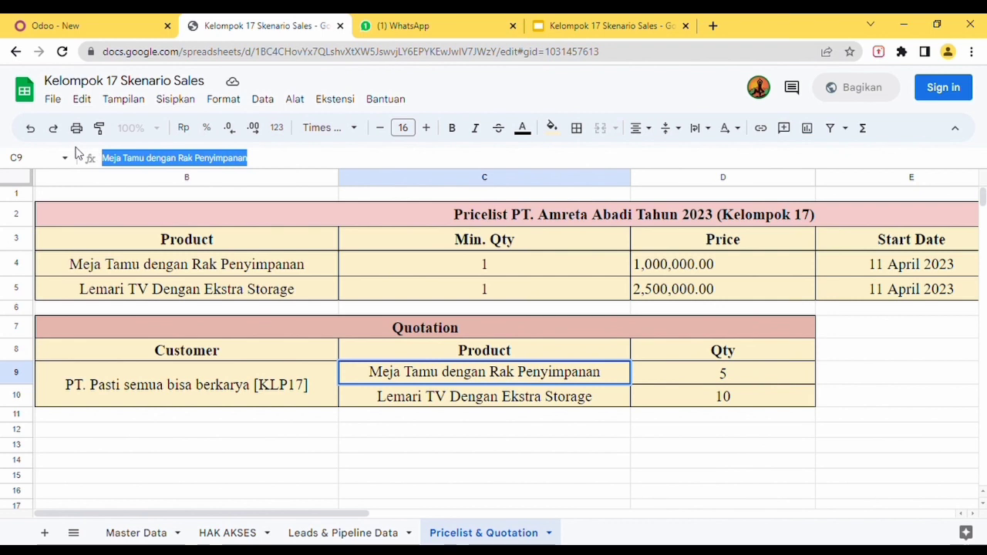
click(43, 26)
click(132, 487)
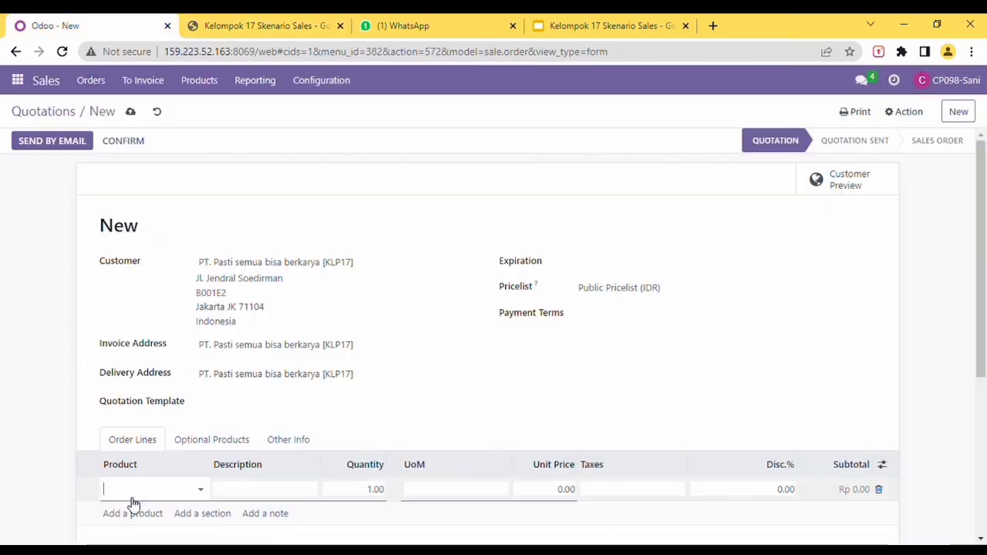
key(ctrl+v)
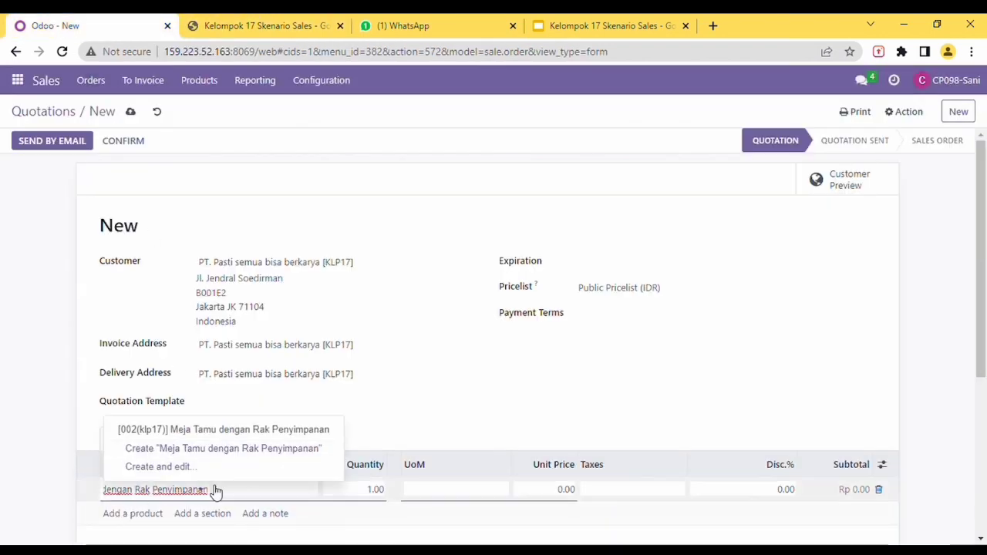
click(221, 437)
scroll(331, 465, down, 2)
click(388, 417)
double_click(387, 421)
key(BackSpace)
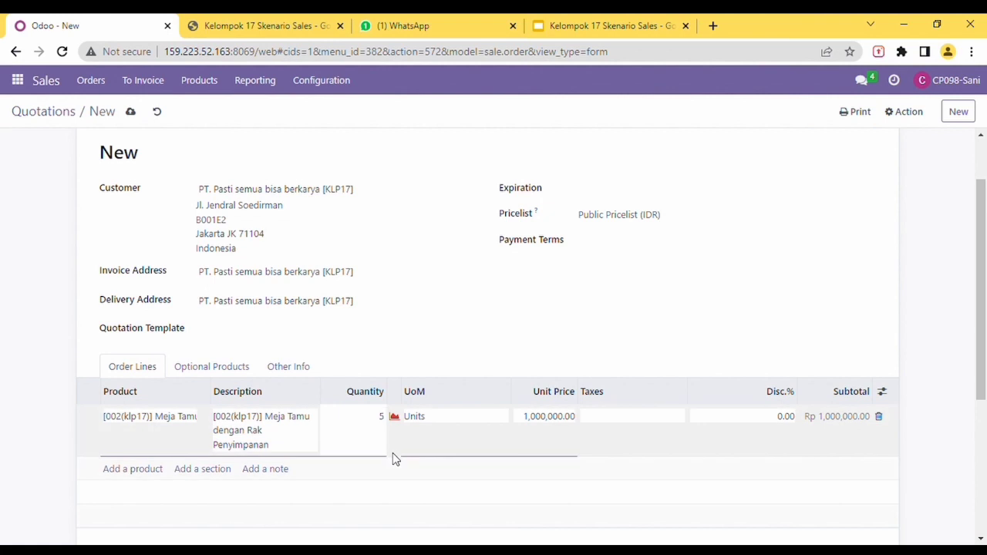
Step: Add Lemari TV Dengan Ekstra Storage from cell C10 as a second line with quantity 10
click(275, 27)
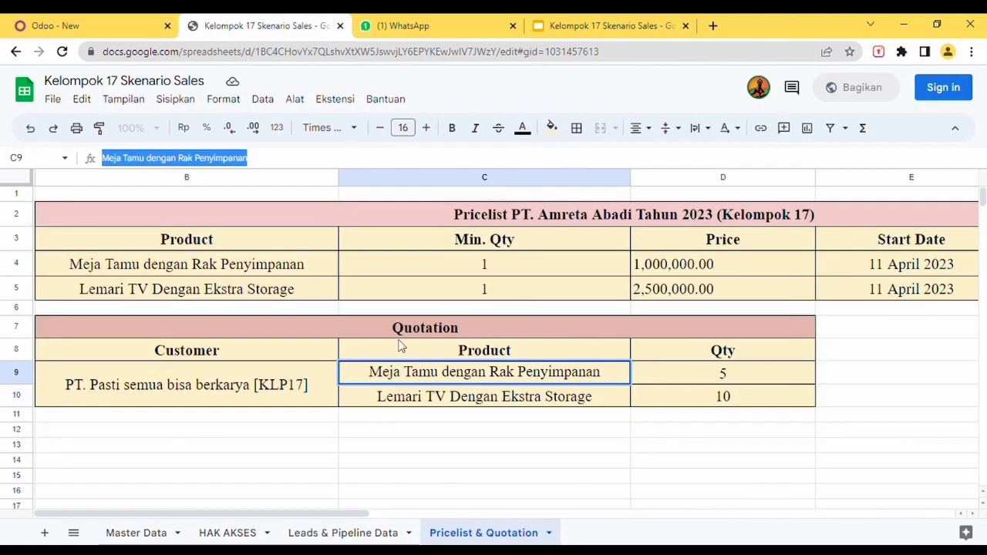
click(447, 407)
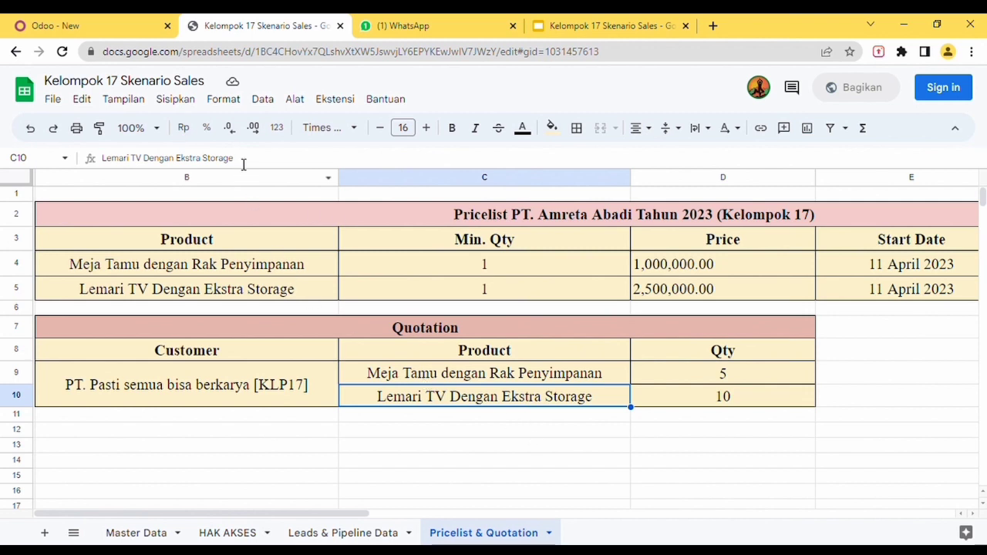
drag(256, 164, 74, 159)
key(ctrl+c)
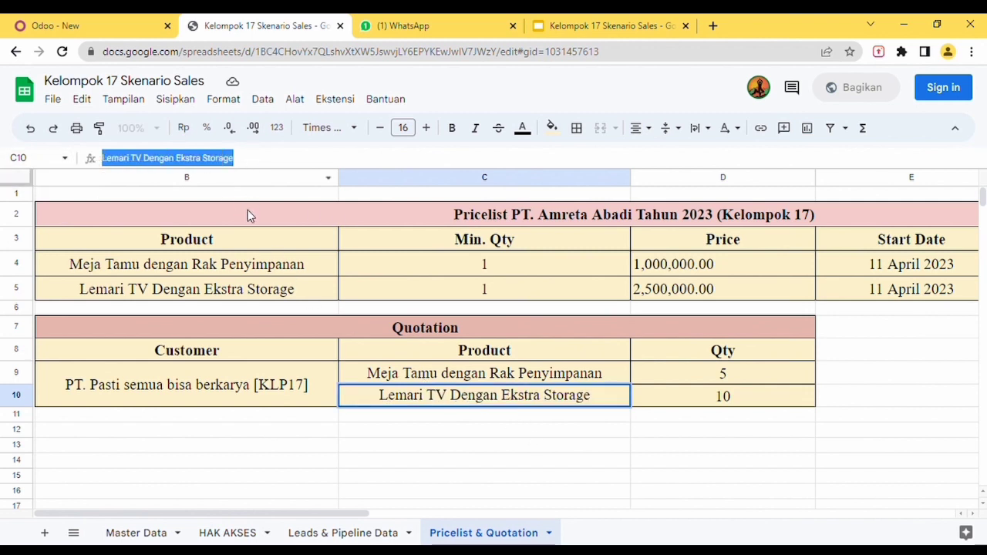
click(99, 23)
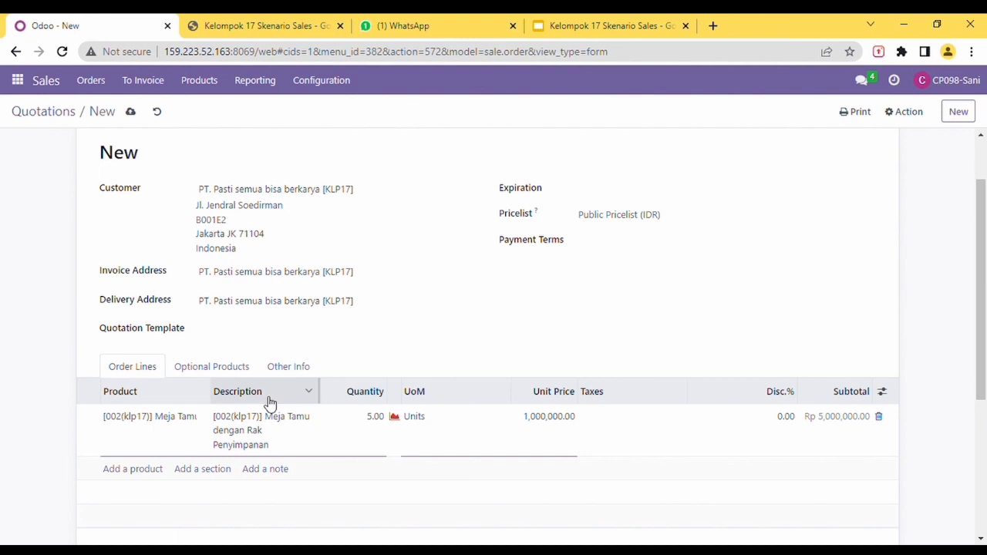
scroll(267, 401, down, 1)
click(142, 402)
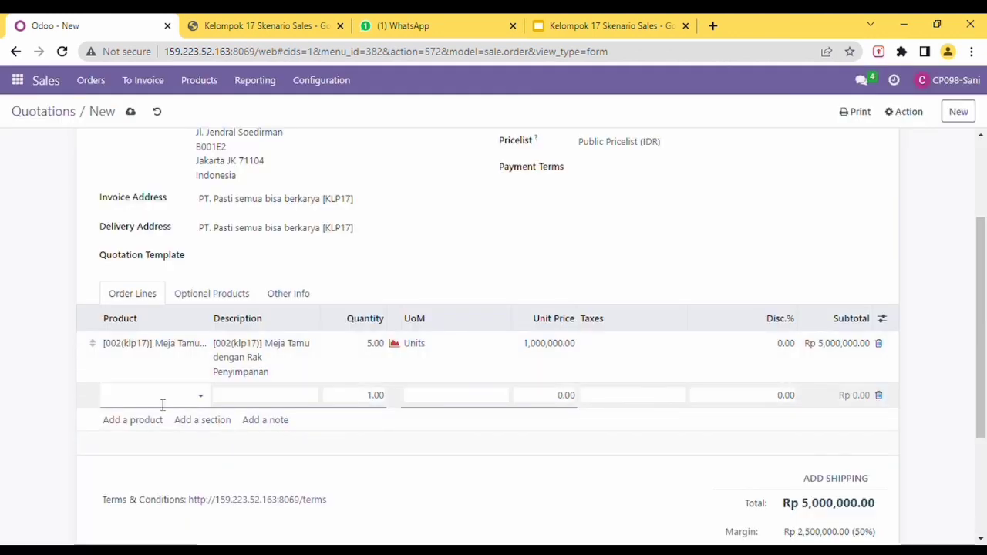
key(ctrl+v)
click(160, 417)
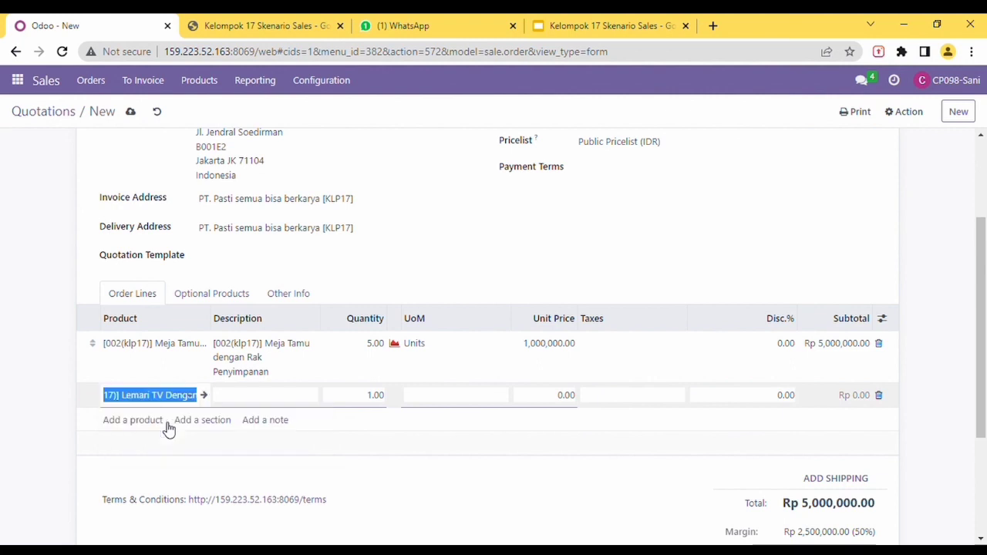
click(389, 400)
text(10)
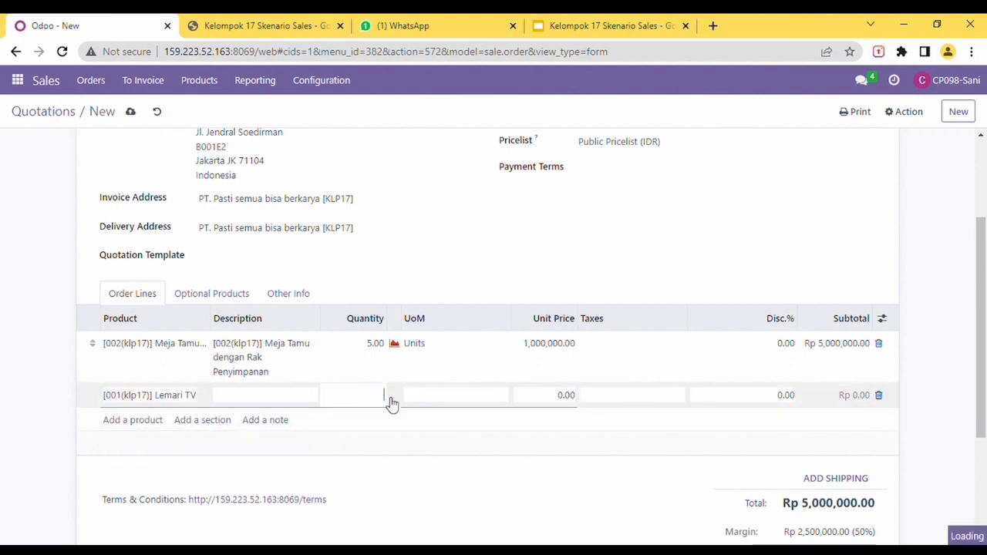
click(436, 428)
scroll(455, 374, up, 3)
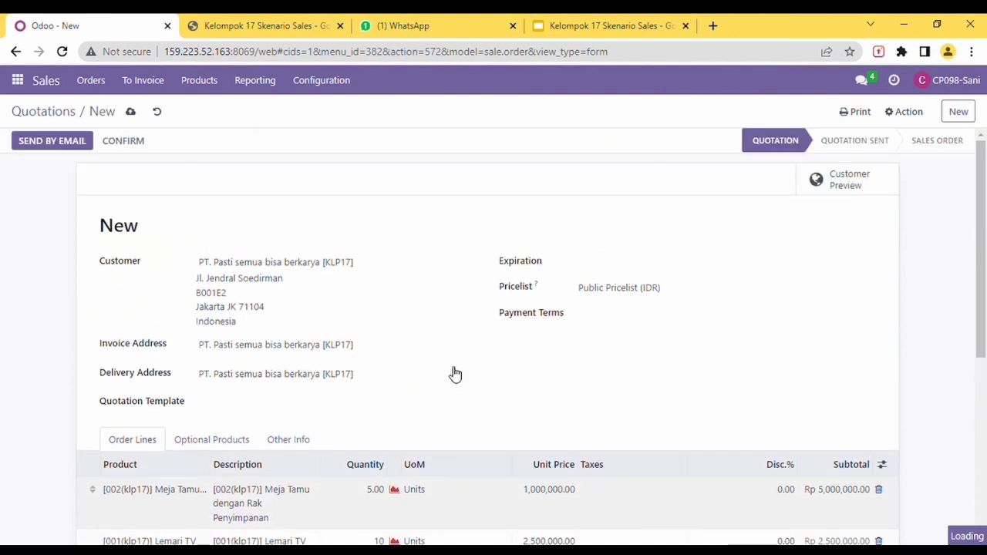
Step: Confirm the quotation as sales order S00114 and email it to the customer
click(114, 143)
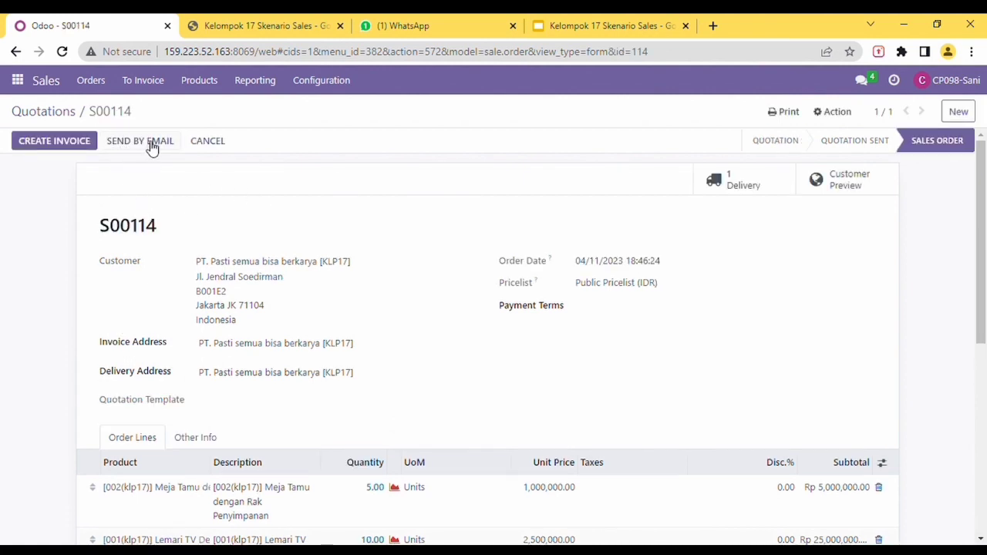
click(153, 145)
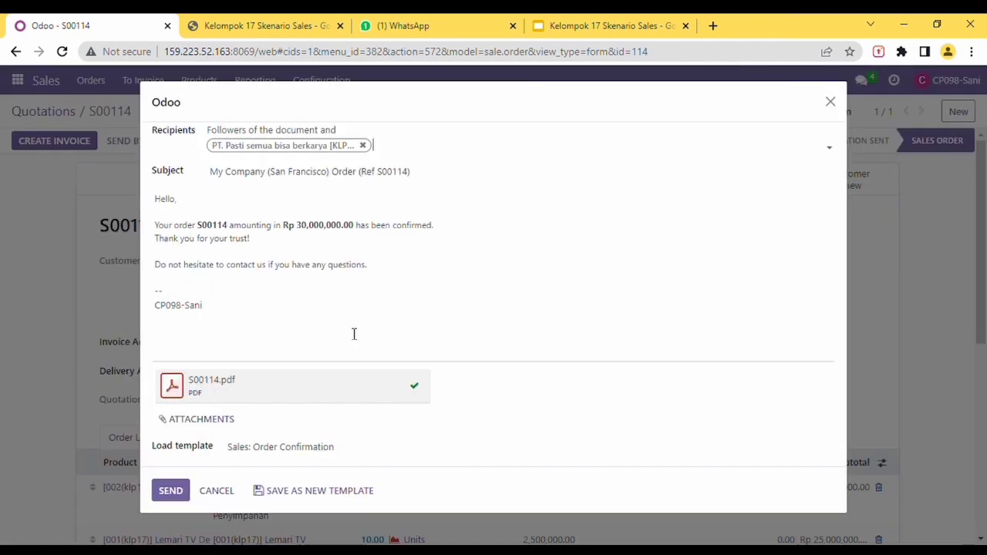
click(171, 490)
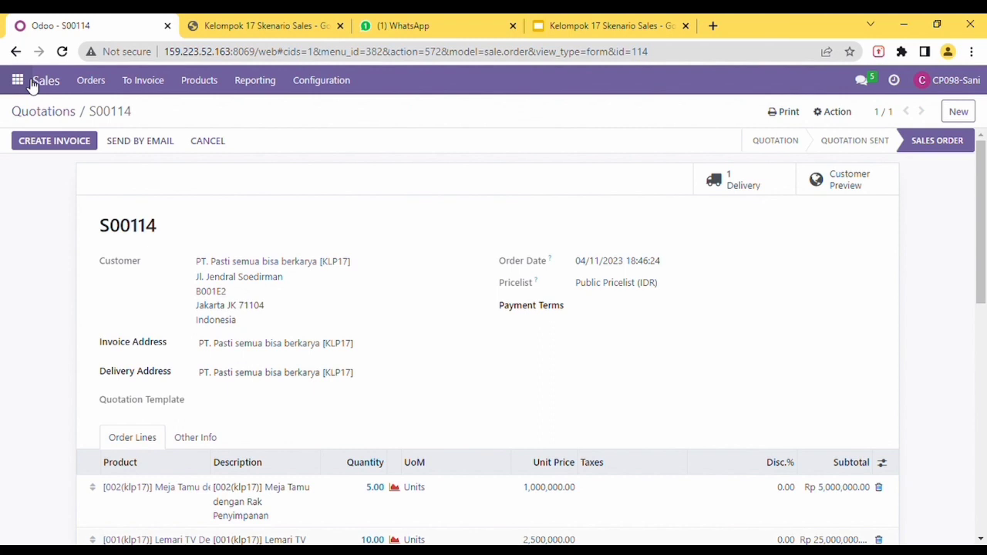
Step: In the colleague's Discuss chat, send 'tolong validate Quotation yang sudah dibuat, terimakasih'
click(32, 82)
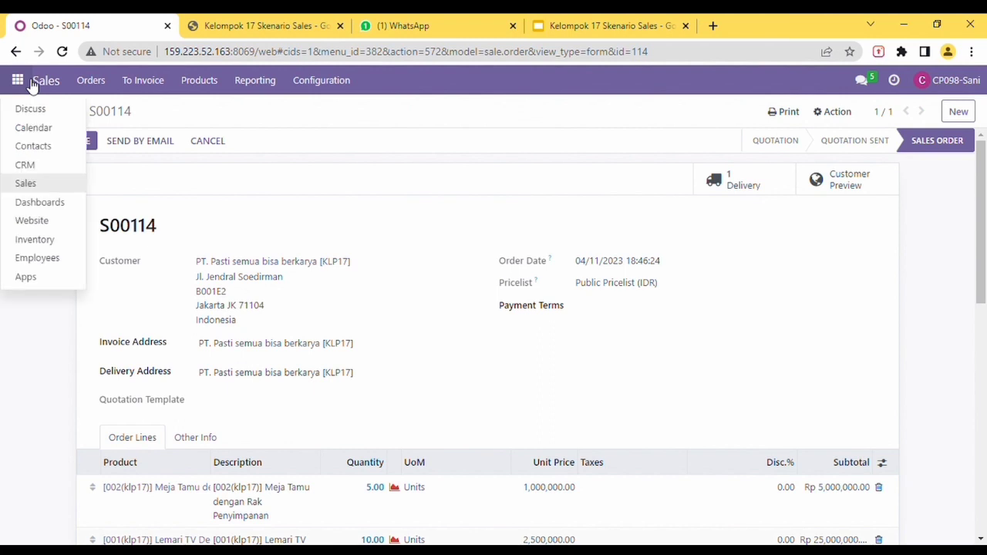
click(35, 110)
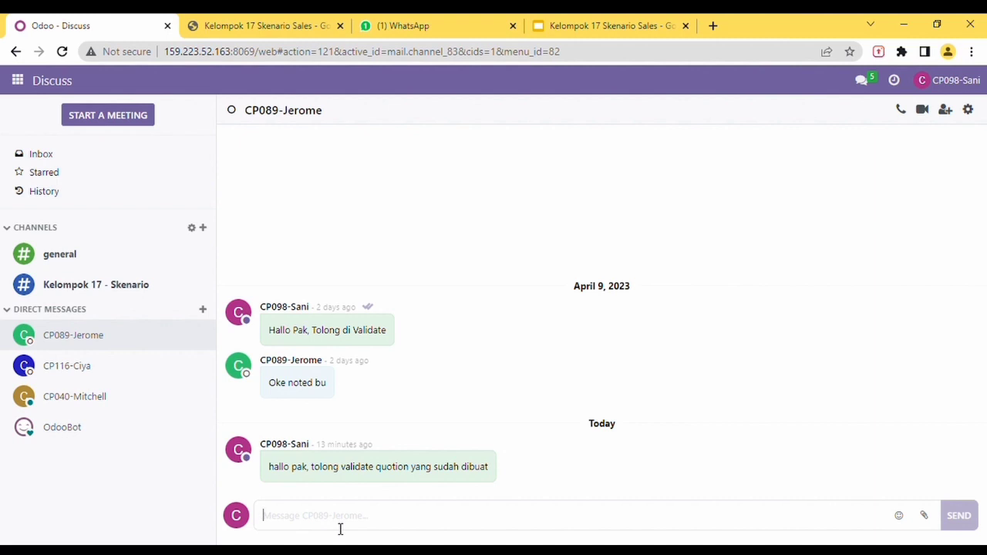
text(Hallo)
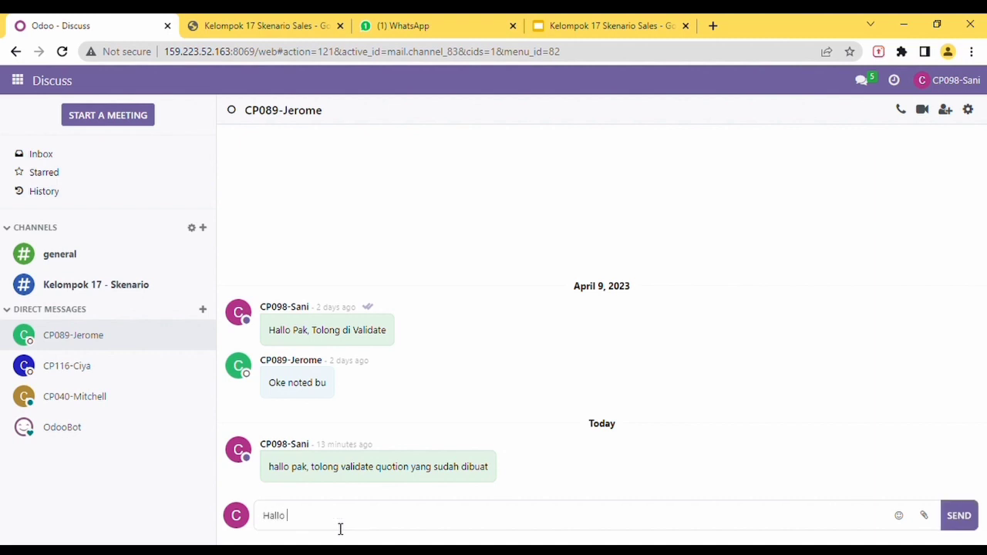
text(pak, tolo)
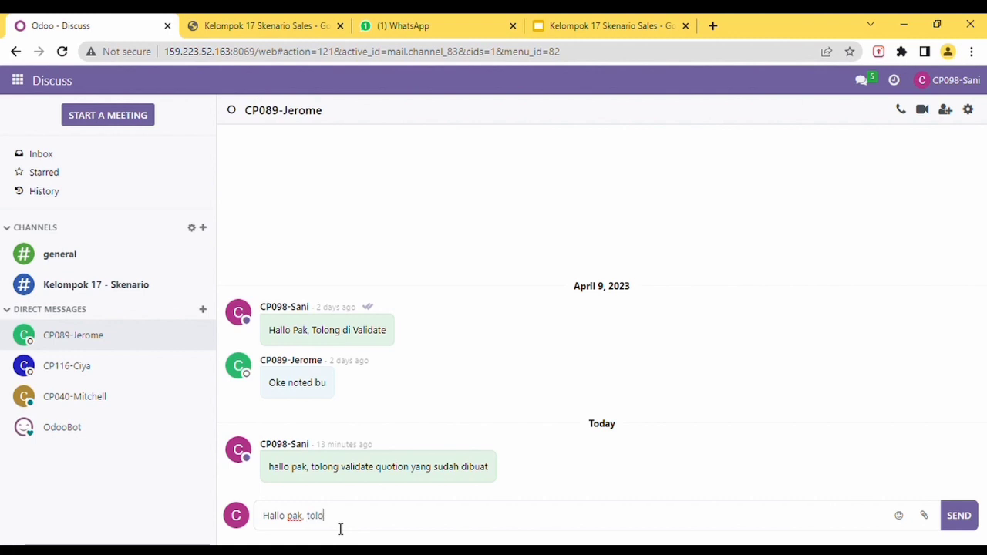
text(ng validate q)
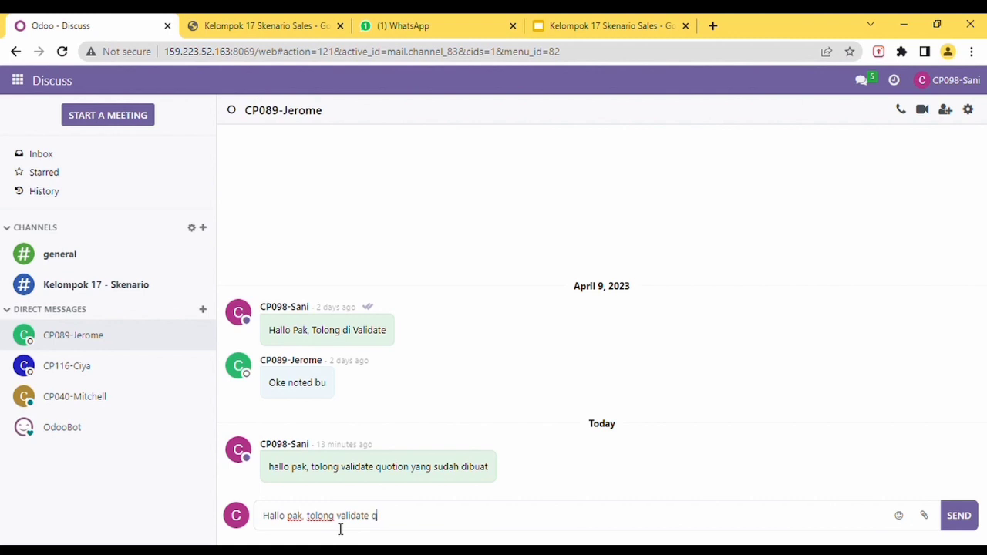
text(Quotation)
key(BackSpace)
text(n yang su)
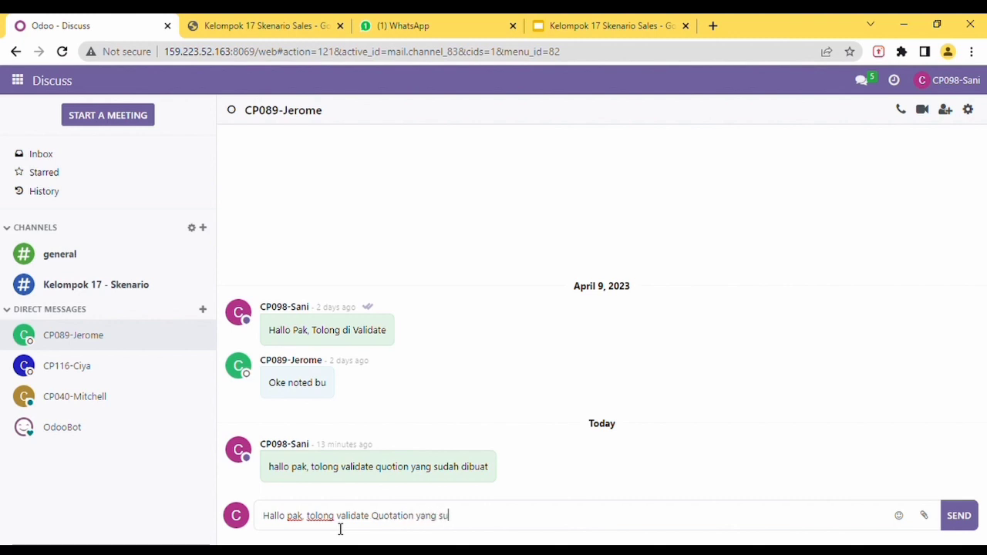
text(dah dibuat, terimakasih)
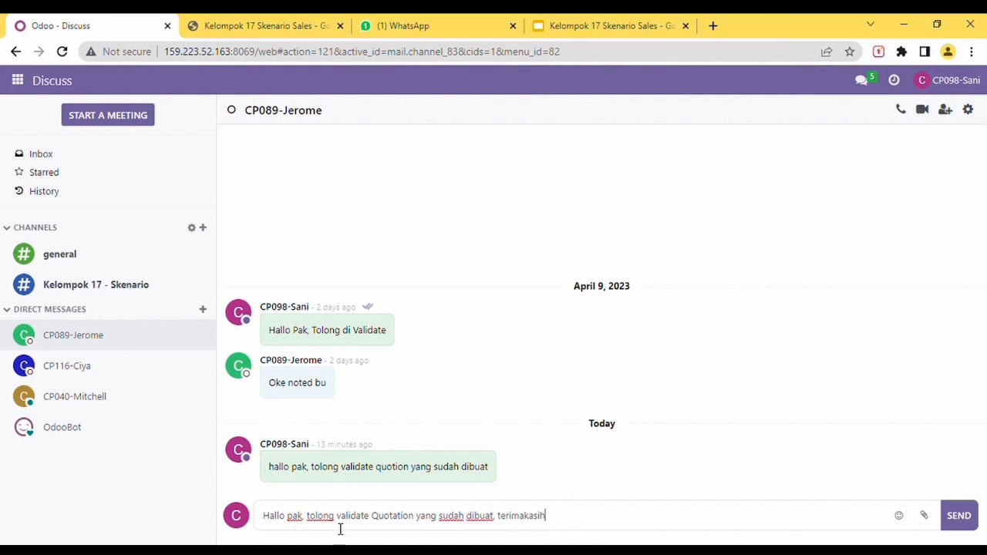
key(Return)
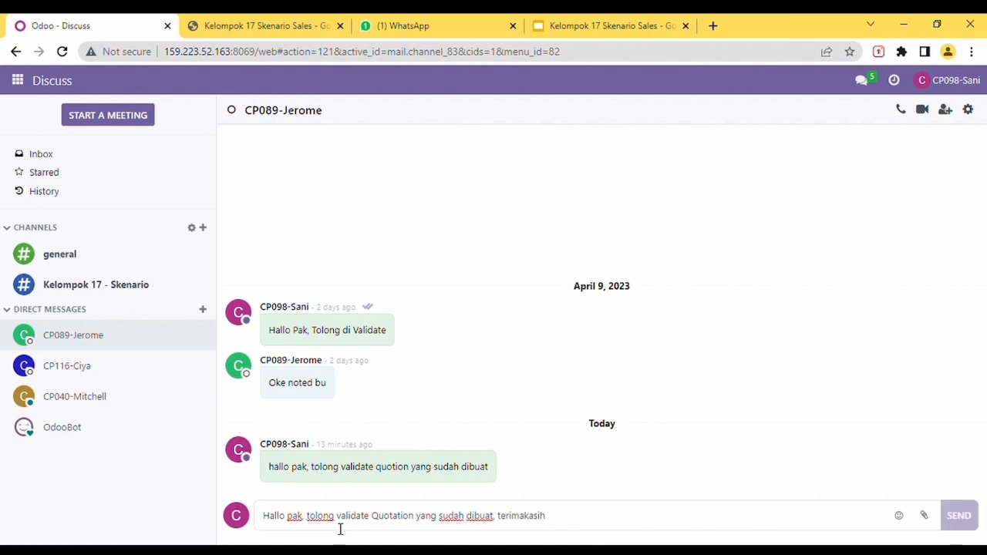
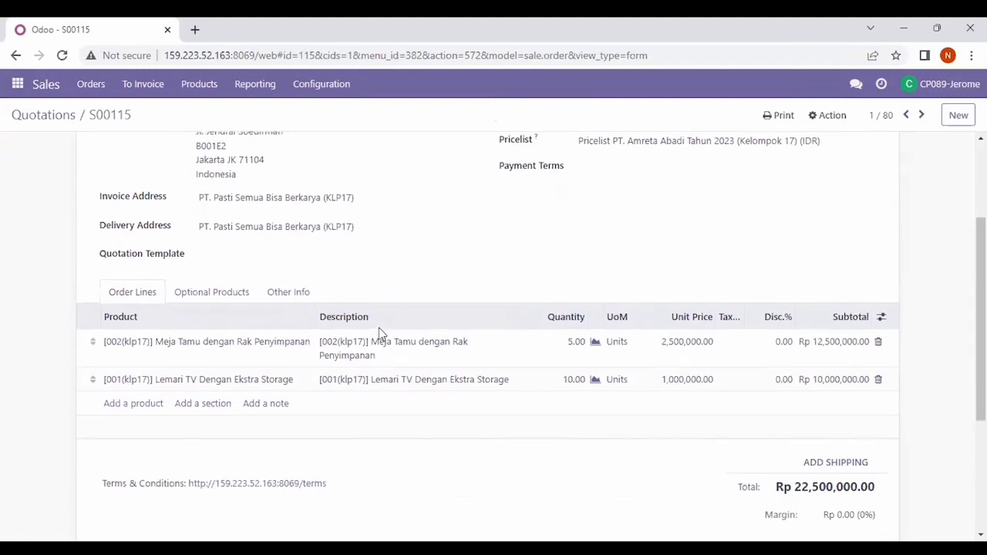
Step: Confirm quotation S00115 as a sales order, creating one delivery
scroll(378, 333, down, 2)
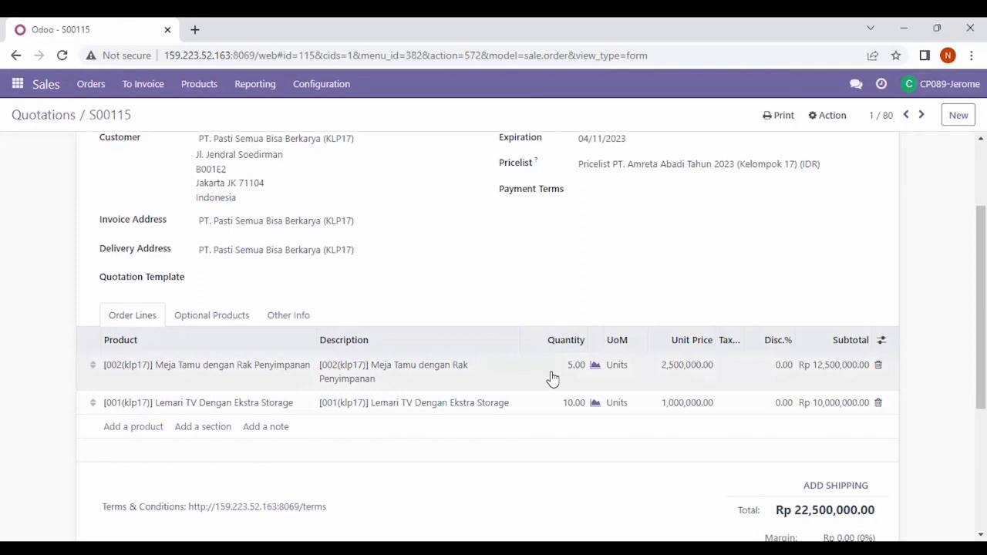
scroll(552, 378, up, 2)
scroll(551, 378, down, 2)
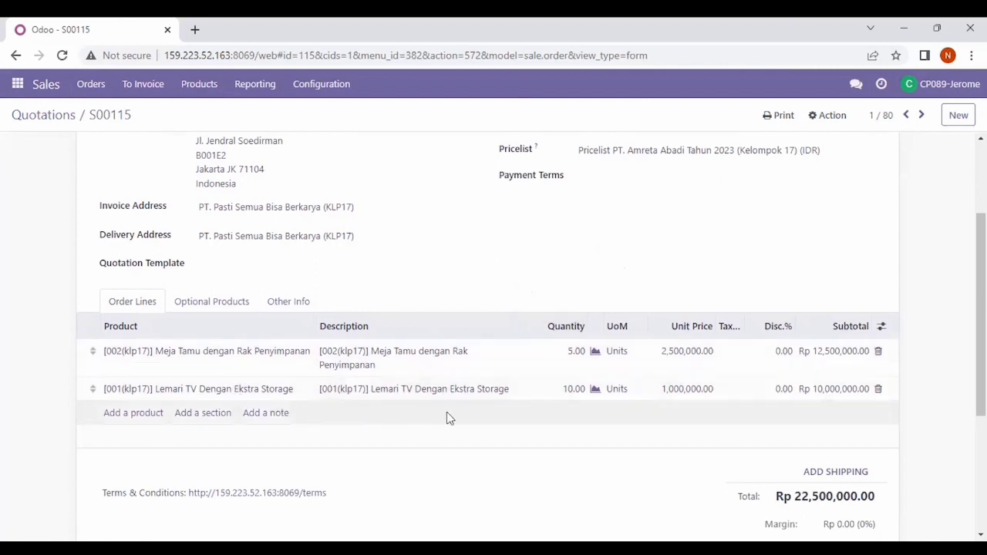
scroll(594, 381, up, 2)
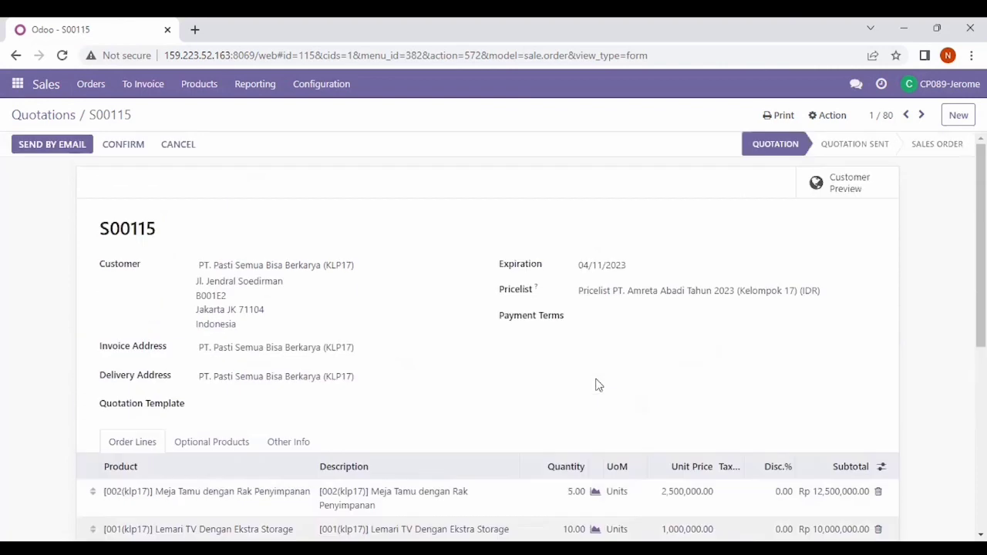
scroll(595, 383, down, 3)
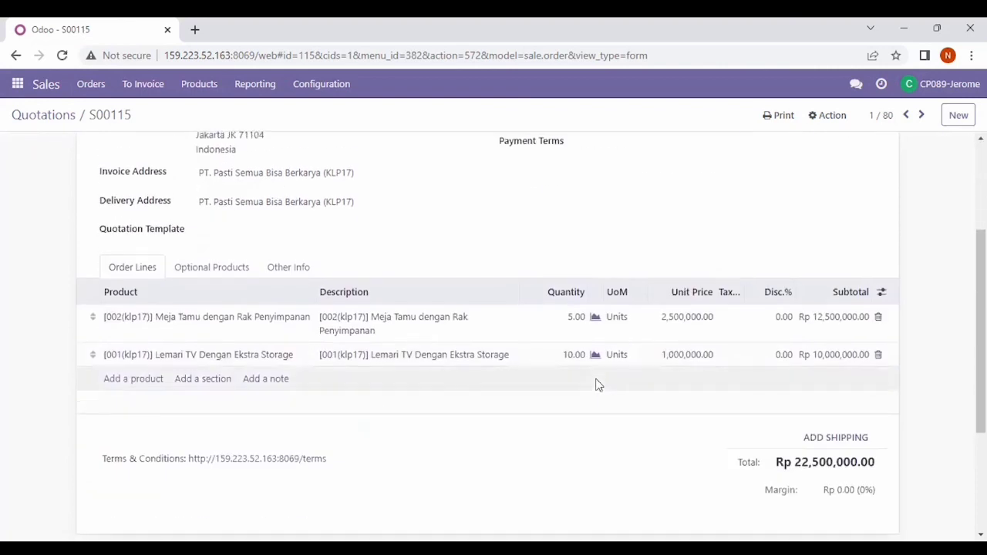
scroll(595, 383, up, 3)
scroll(595, 383, down, 2)
scroll(598, 384, up, 2)
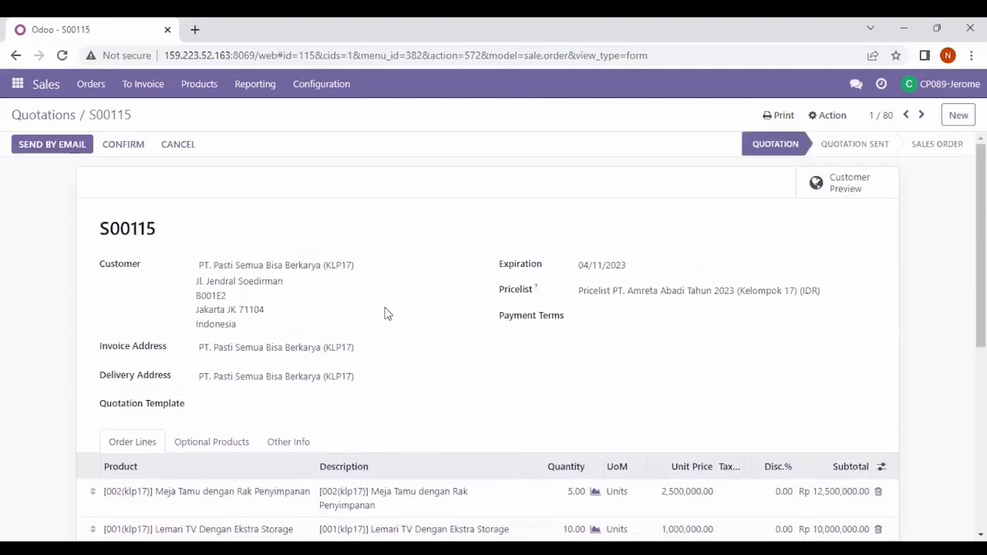
click(122, 149)
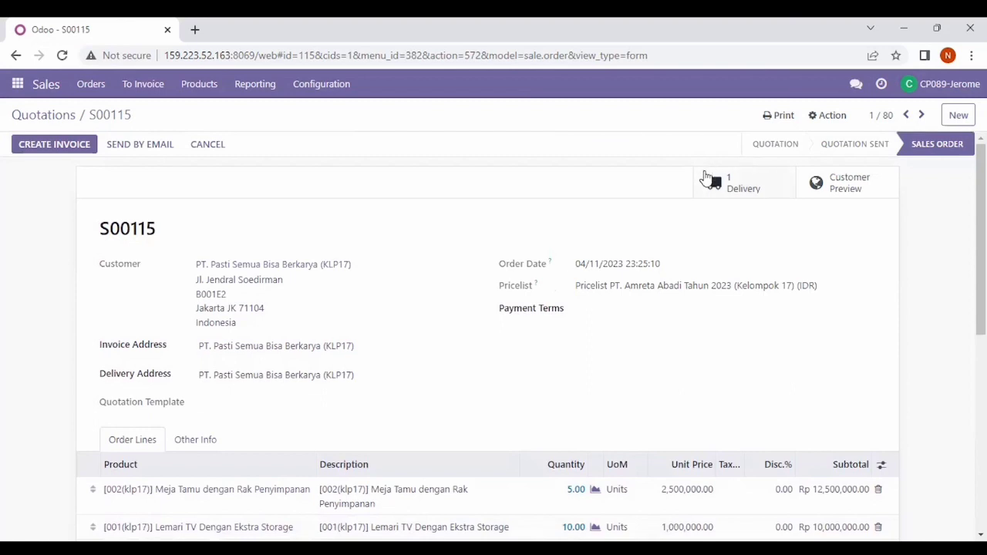
Step: In Discuss, message the colleague by name with 'tolong cek produk S00115'
click(17, 83)
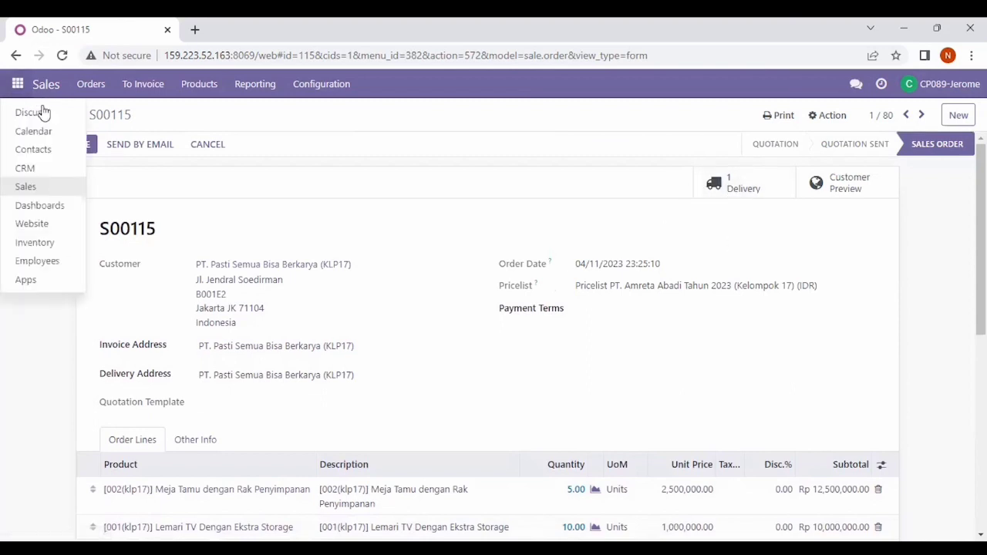
click(31, 113)
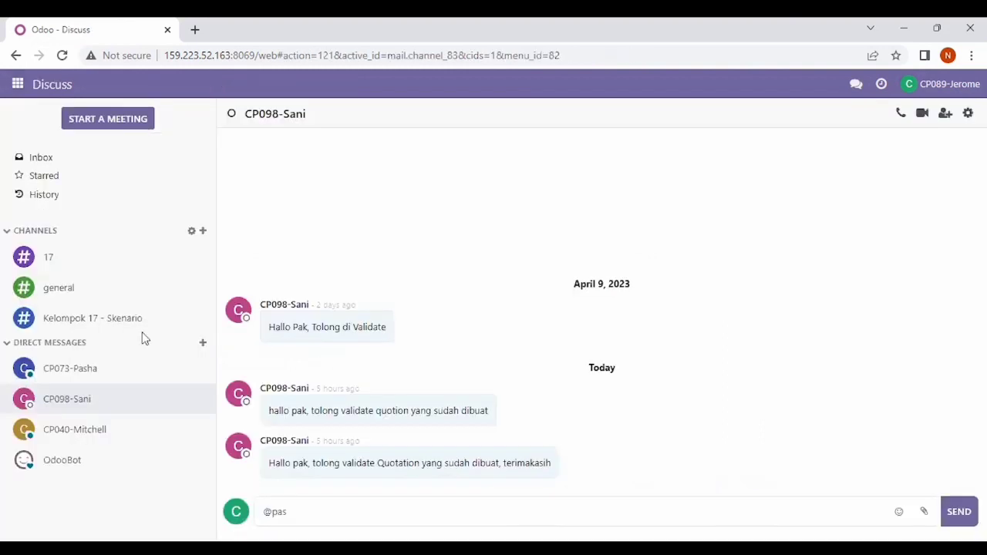
click(103, 369)
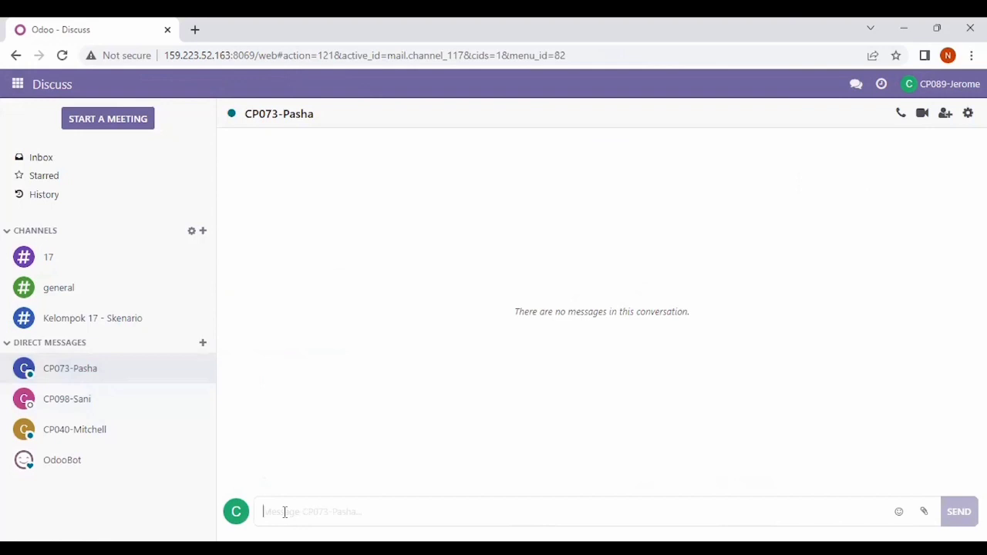
text(Pasha)
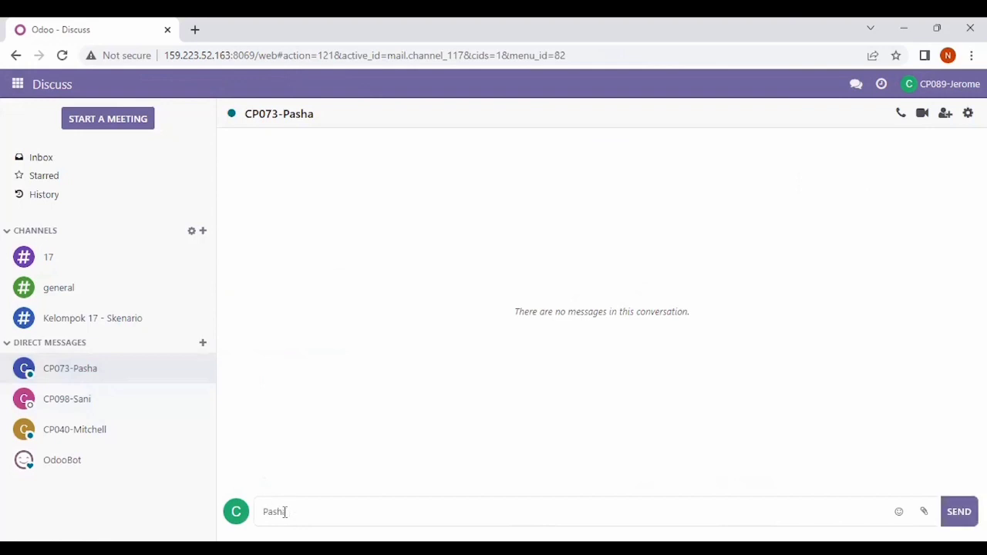
text( tolong cek produk )
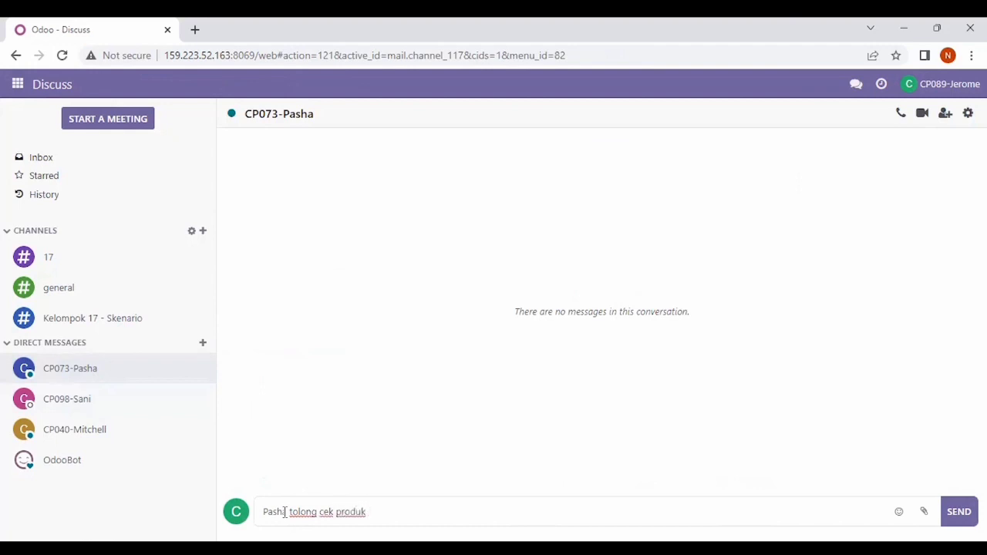
text(S00115)
key(Return)
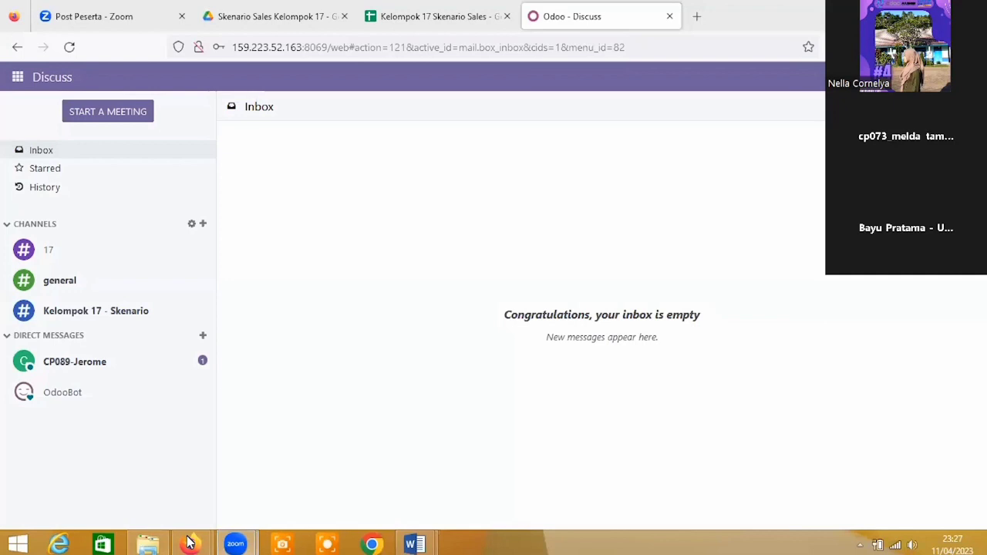
Step: As the second user, open the direct chat in Discuss holding the S00115 product-check request
mouse_move(188, 544)
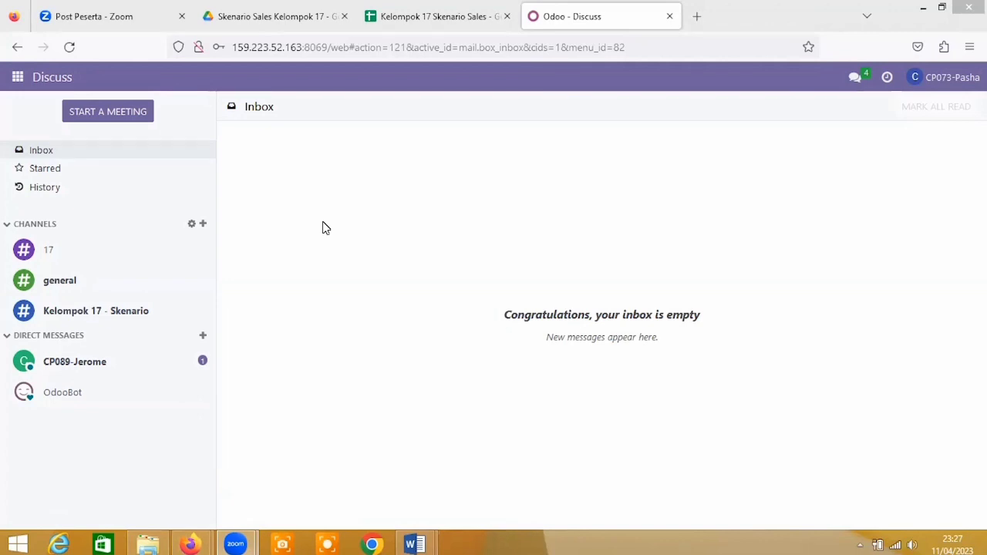
click(132, 372)
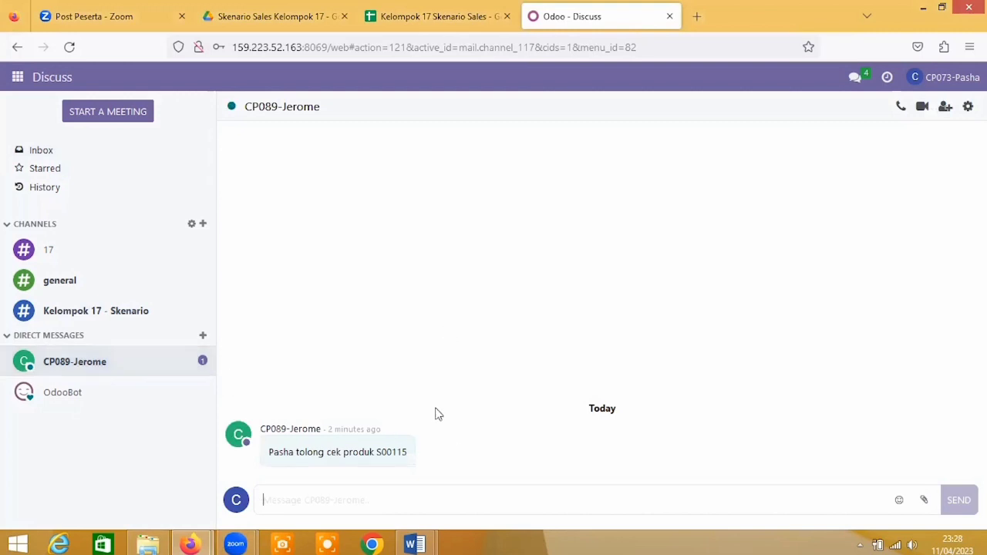
mouse_move(436, 414)
click(18, 78)
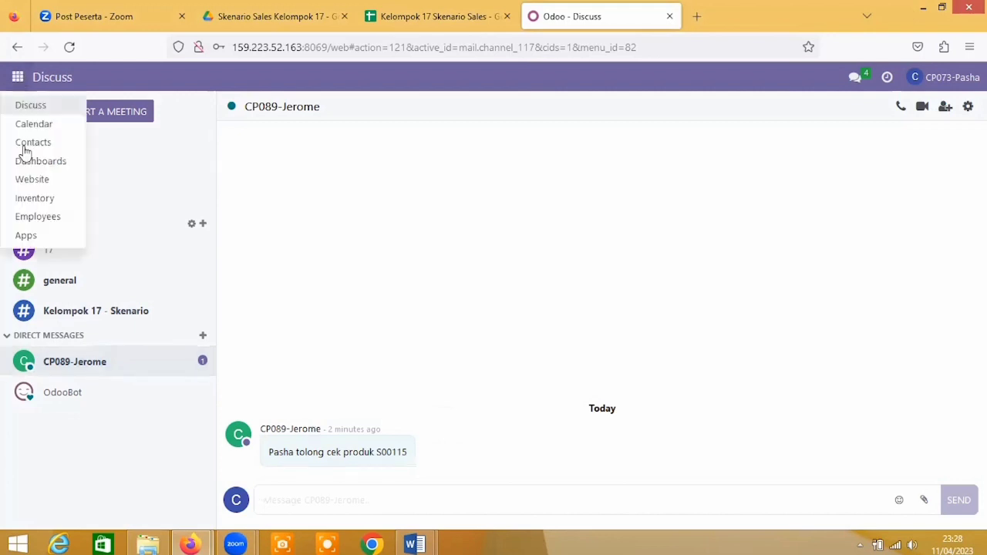
Step: In Inventory delivery orders, drop the operation-type filter and search S00115 to find WH/OUT/00069
click(33, 200)
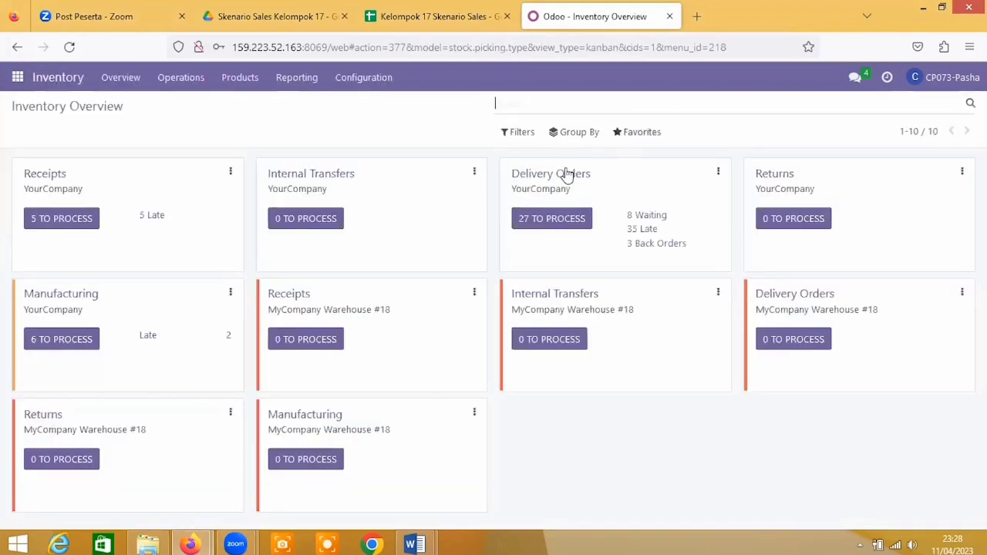
click(567, 174)
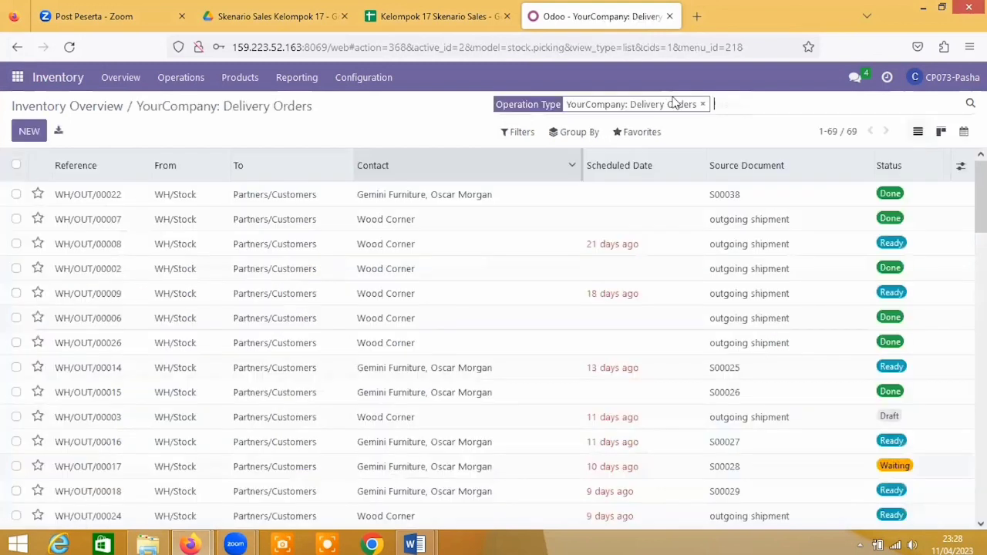
click(701, 104)
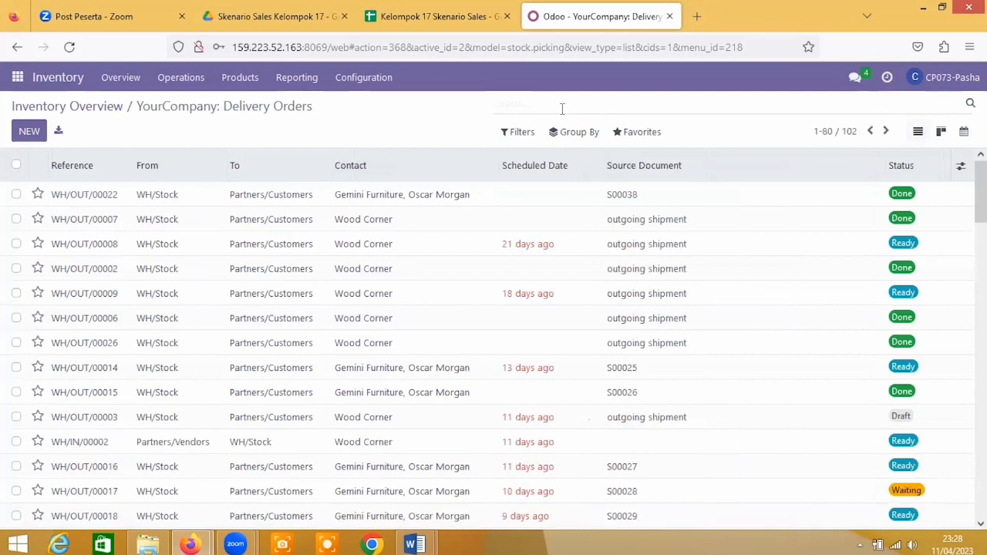
click(562, 109)
text(s)
key(BackSpace)
text(S00)
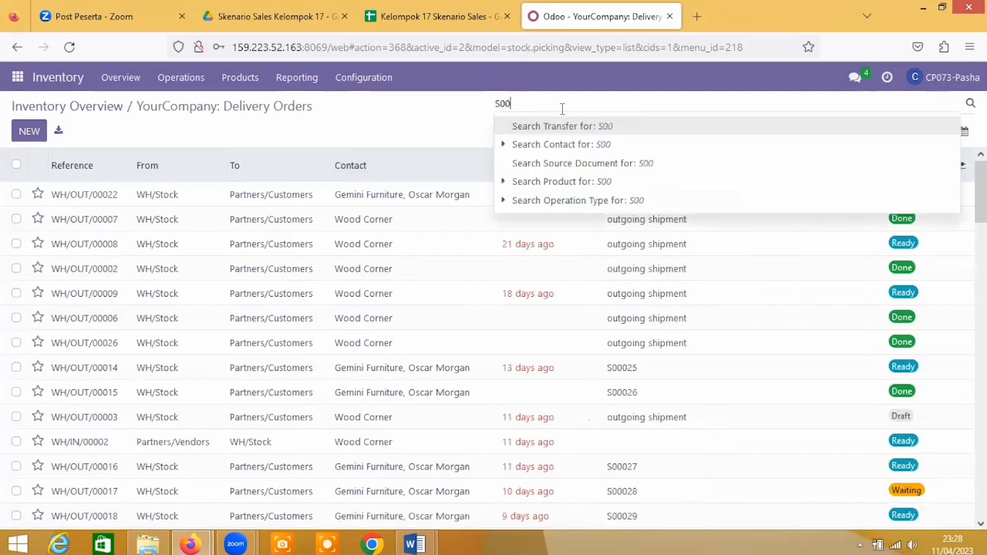
text(115)
key(Return)
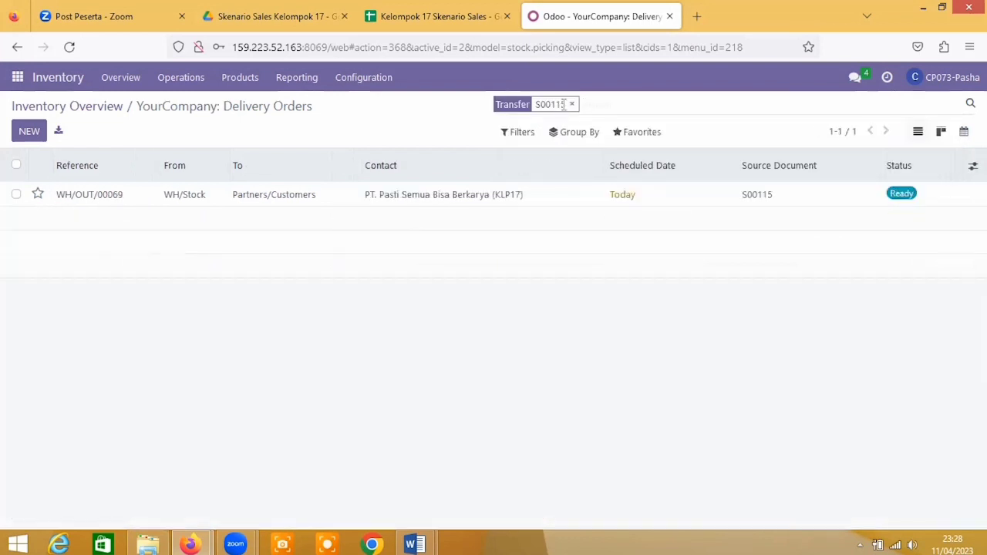
Step: Open delivery WH/OUT/00069 and set the Lemari TV line's done quantity to 8
click(430, 196)
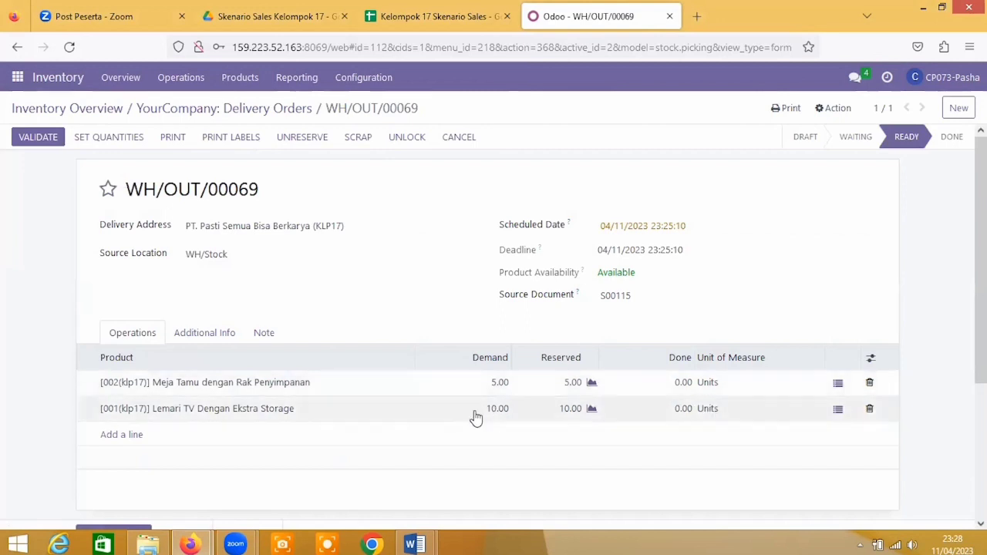
click(683, 408)
text(8)
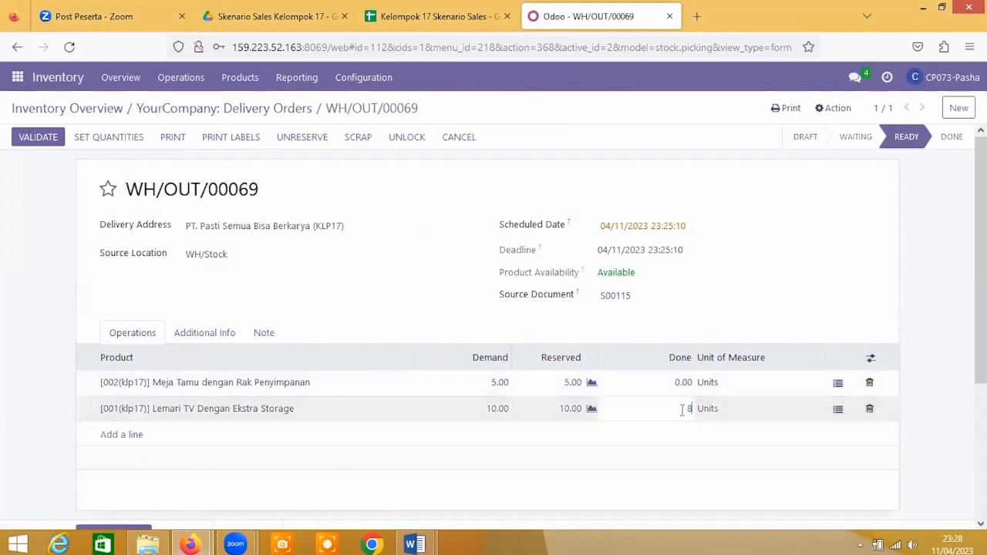
click(687, 463)
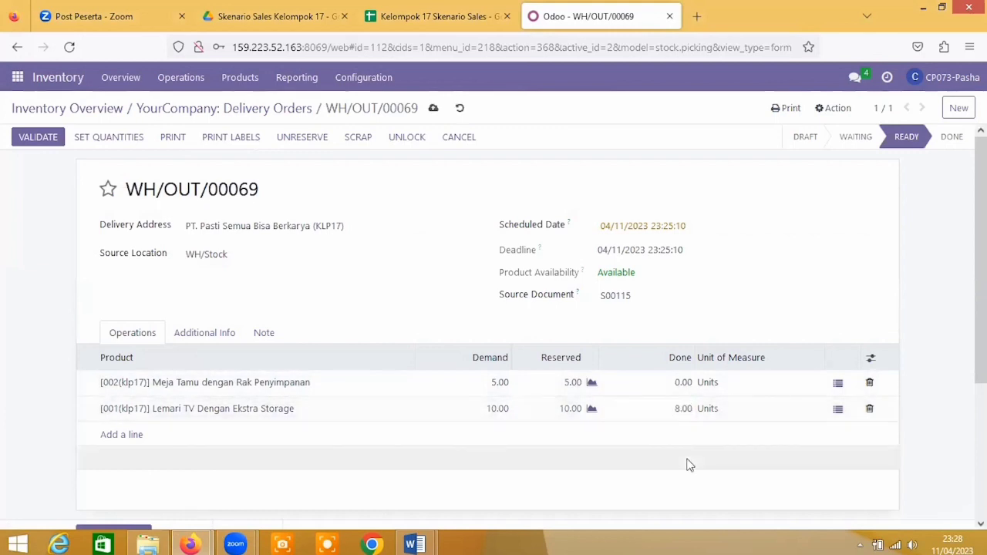
Step: Try validating with a backorder, dismiss both sender e-mail errors, and cancel the backorder prompt
click(53, 138)
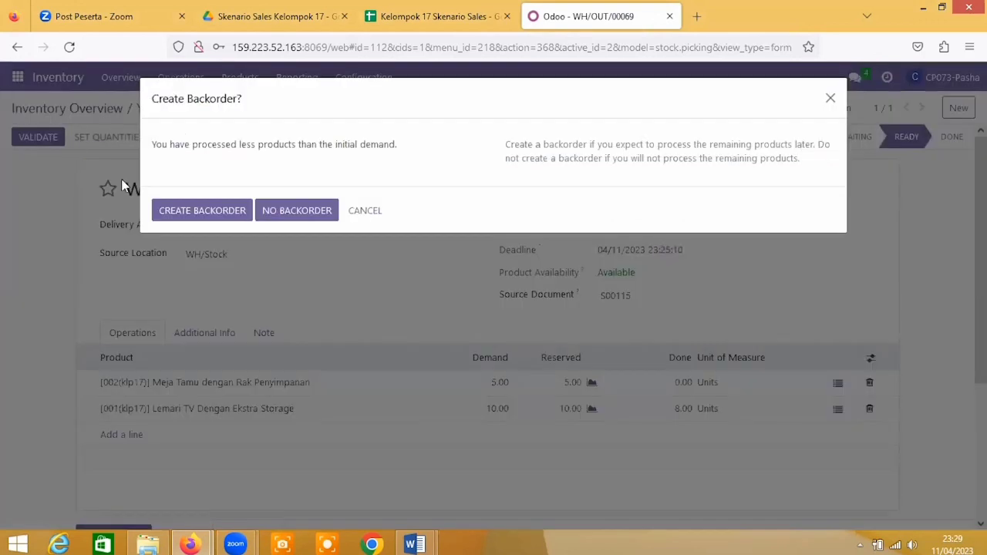
click(176, 214)
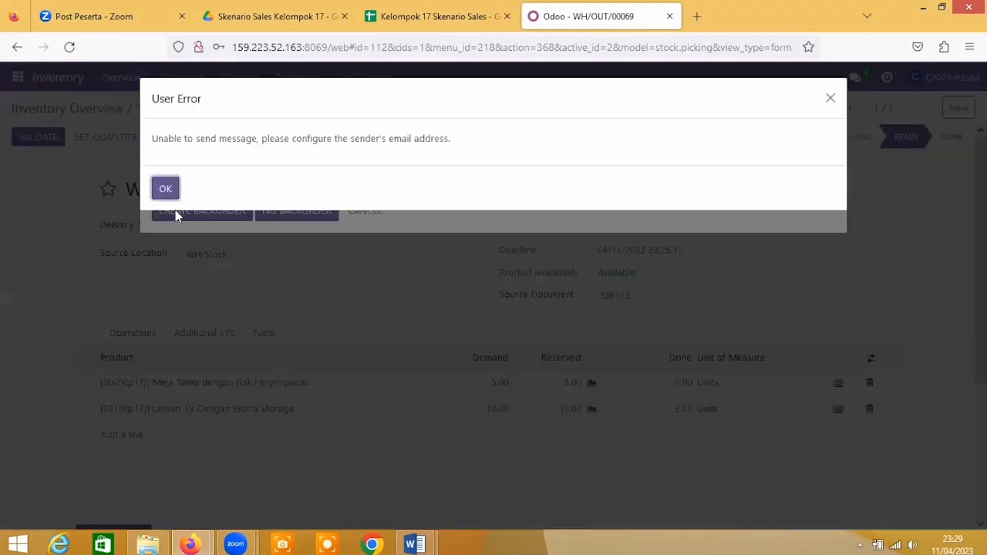
click(167, 190)
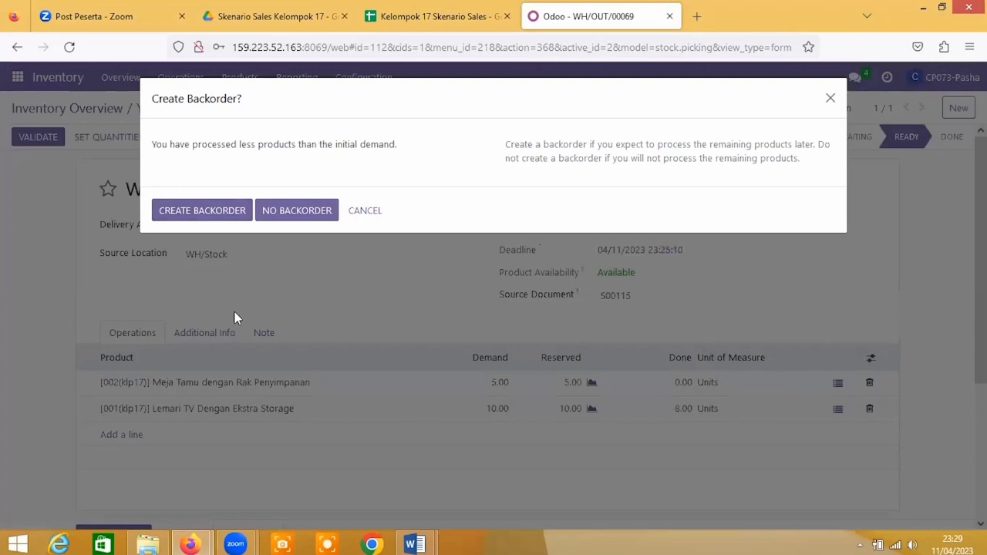
click(208, 203)
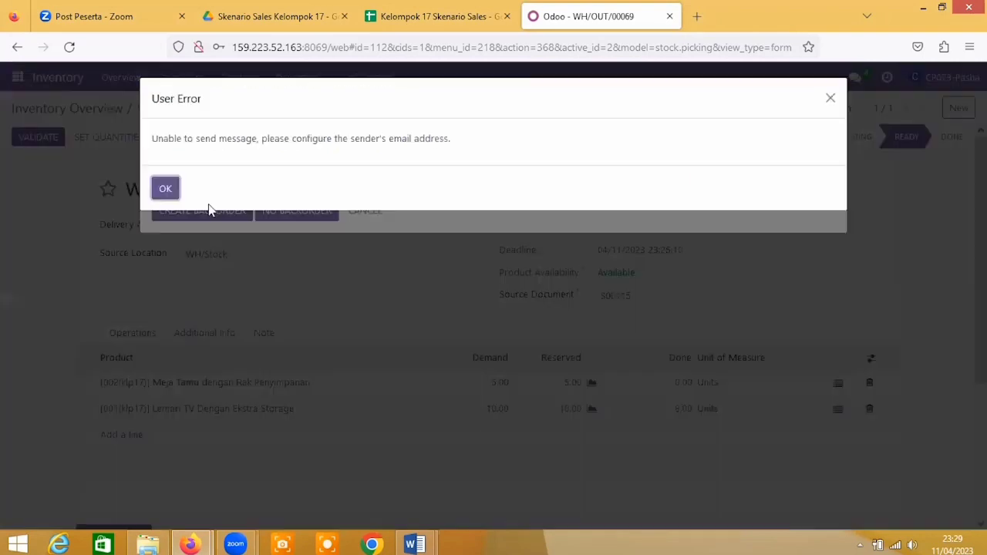
click(170, 191)
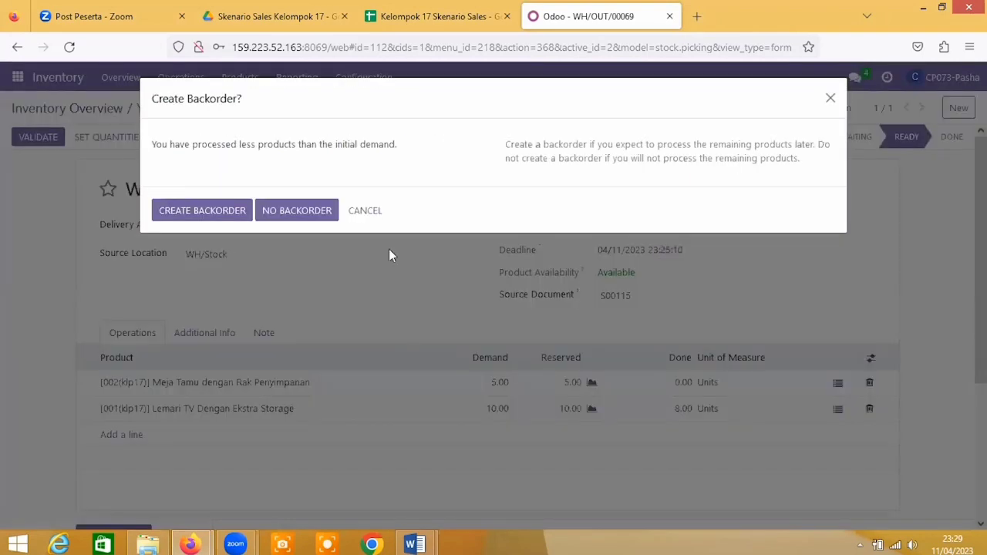
click(367, 210)
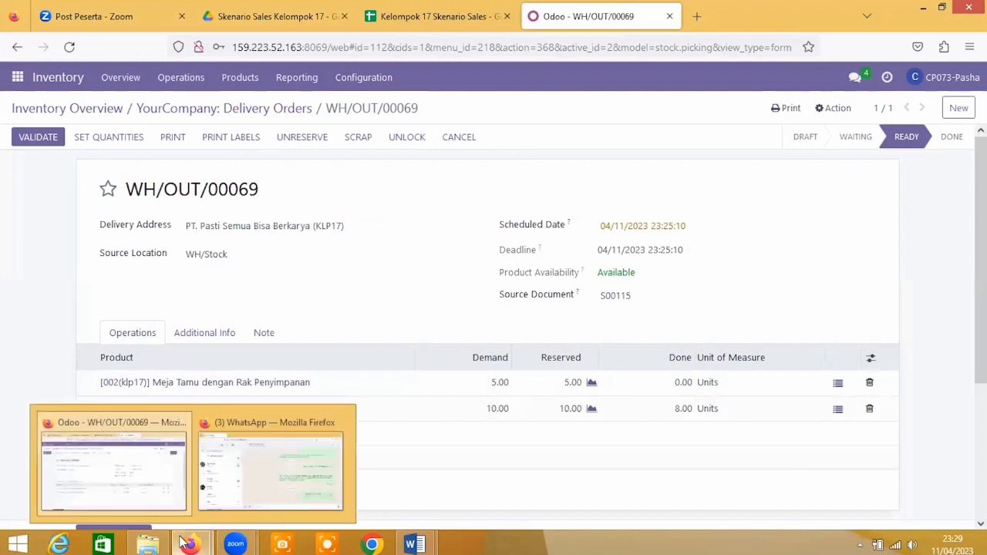
mouse_move(235, 545)
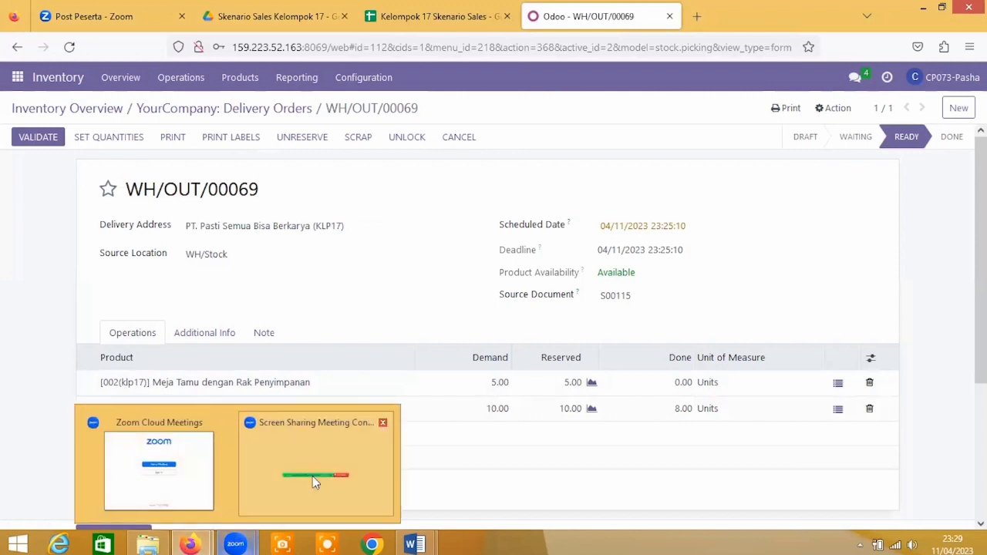
click(313, 477)
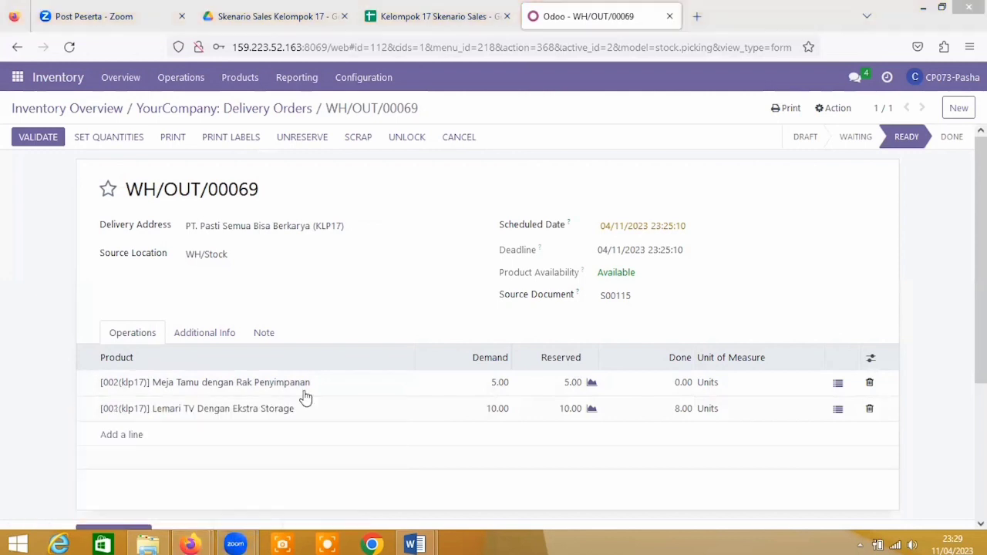
Step: In My Profile preferences, enter the user's login e-mail address copied from the spreadsheet
click(942, 80)
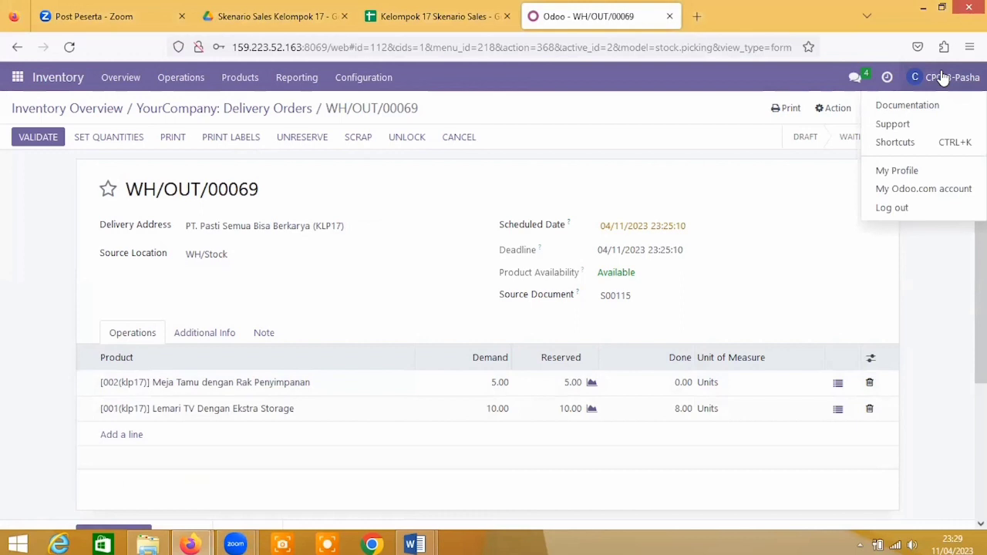
click(931, 165)
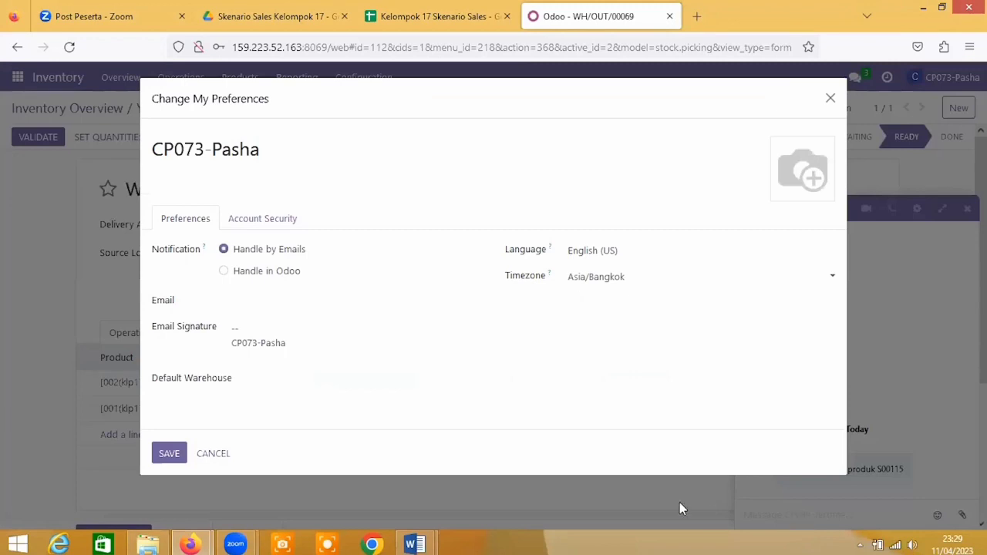
click(244, 306)
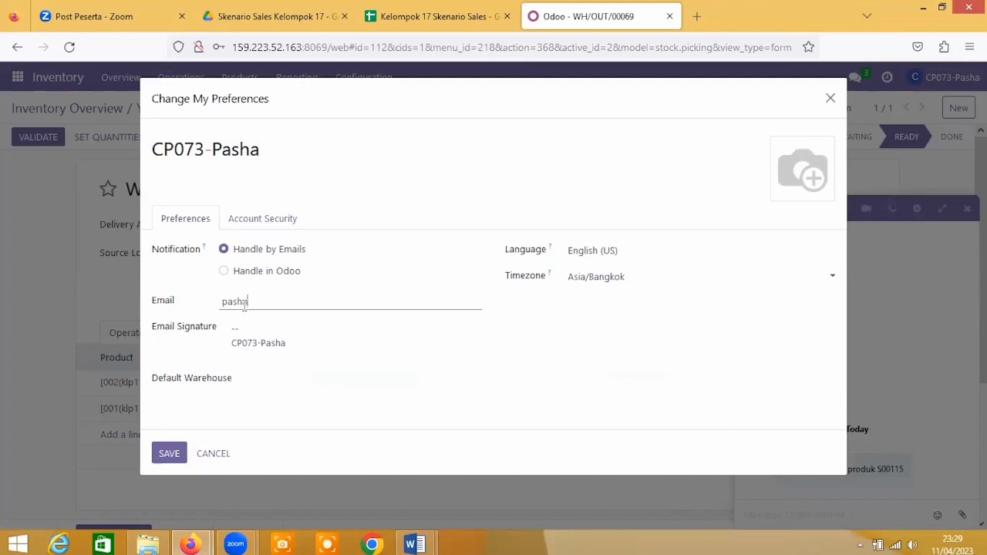
click(417, 11)
click(623, 7)
text(nger)
click(467, 9)
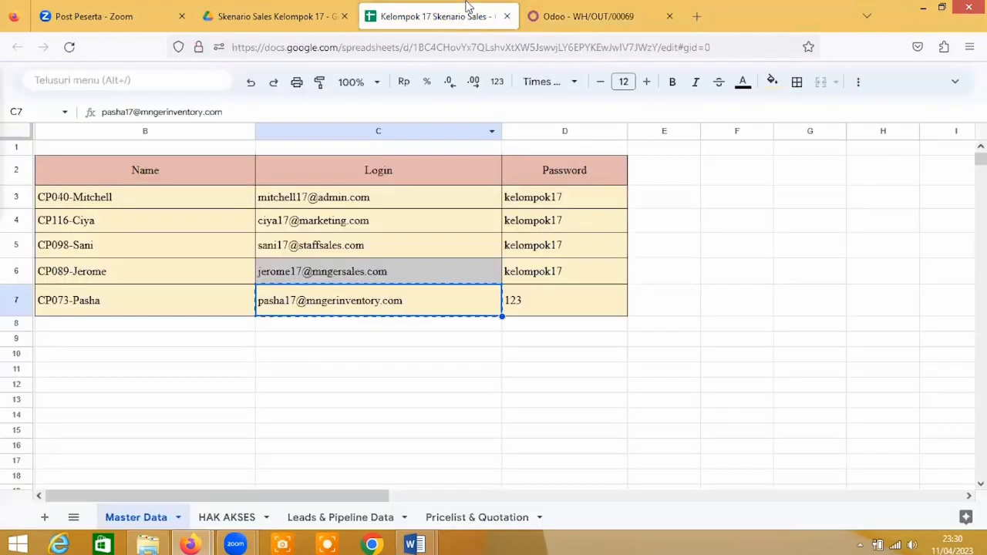
click(596, 20)
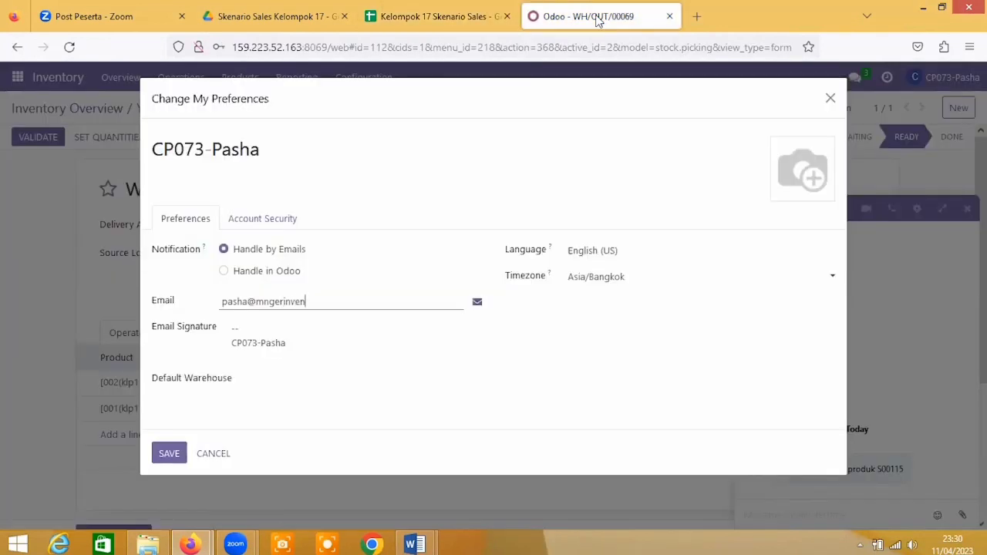
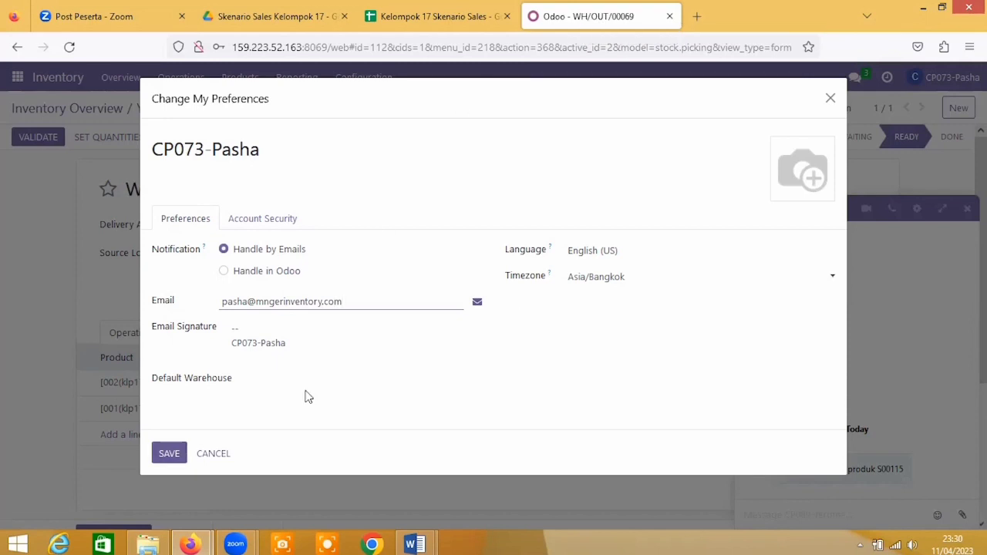
Step: Save the preferences, then validate WH/OUT/00069 with 5 Meja Tamu done and create a backorder
click(307, 396)
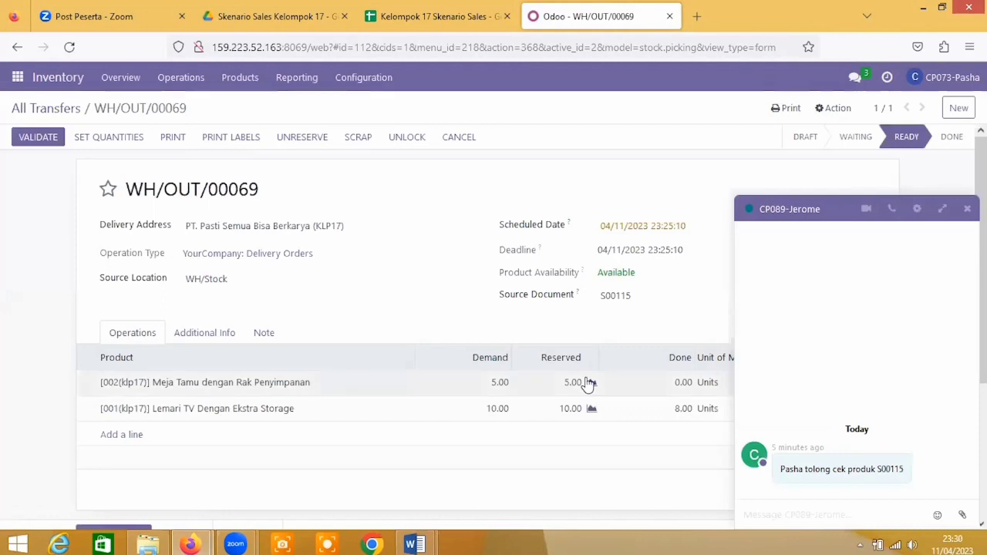
click(682, 386)
text(5)
click(682, 460)
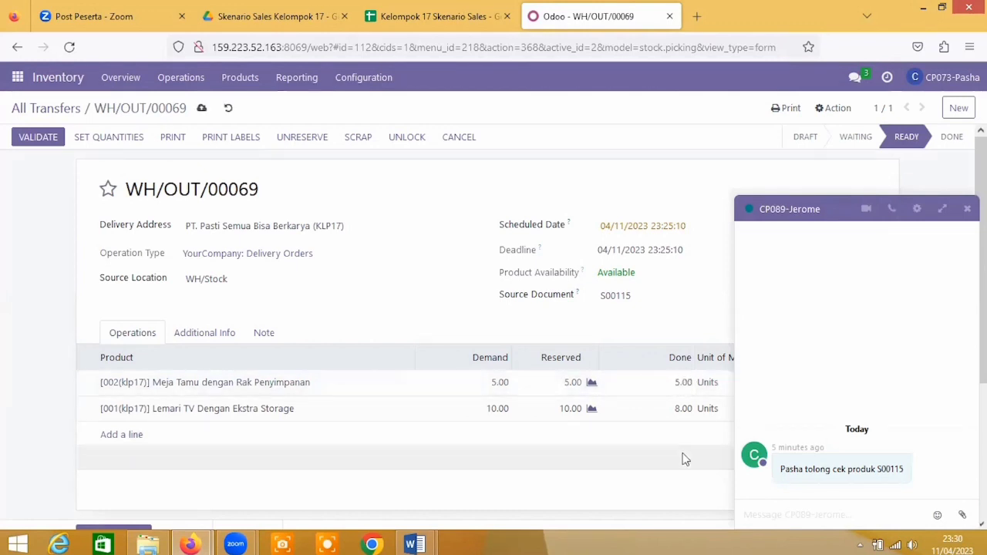
click(39, 141)
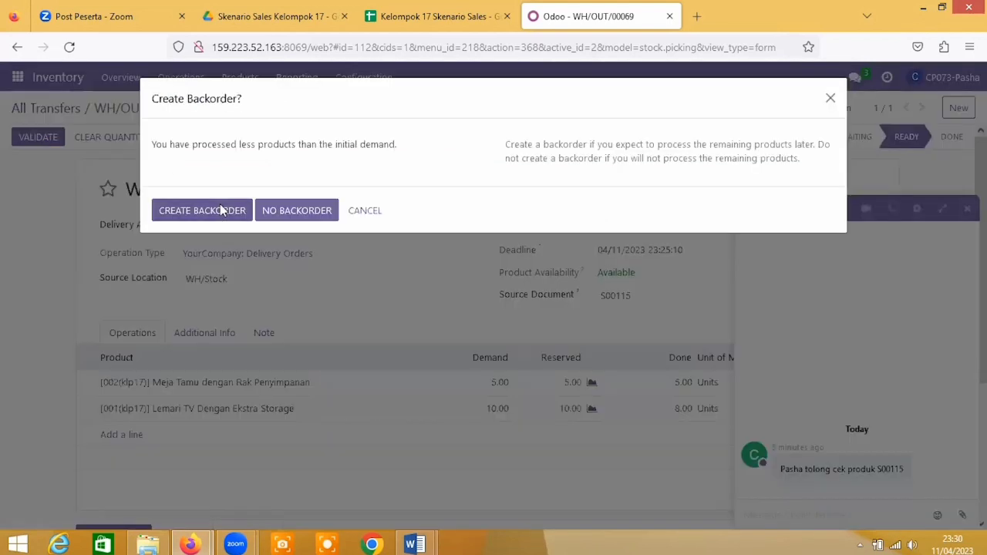
click(220, 209)
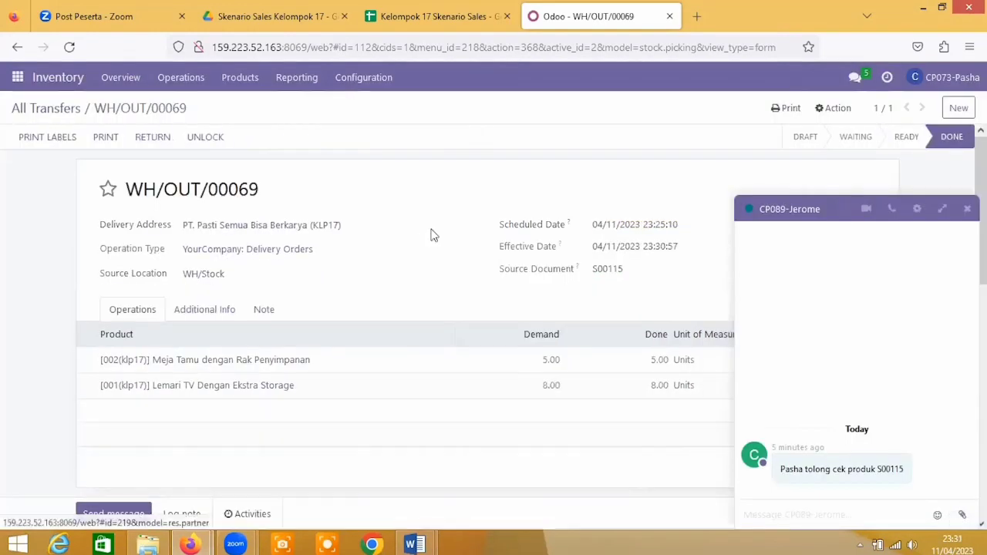
Step: Send an Indonesian chat reply saying the products were shipped as requested and an invoice comes next
click(827, 520)
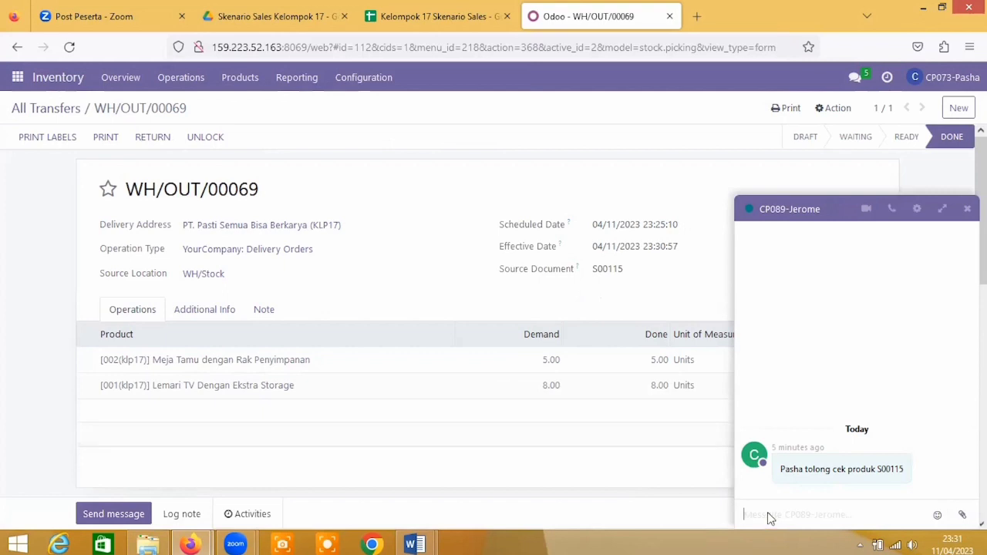
text(sata)
text( sudah )
text(mengirimla)
key(BackSpace)
text(kan product )
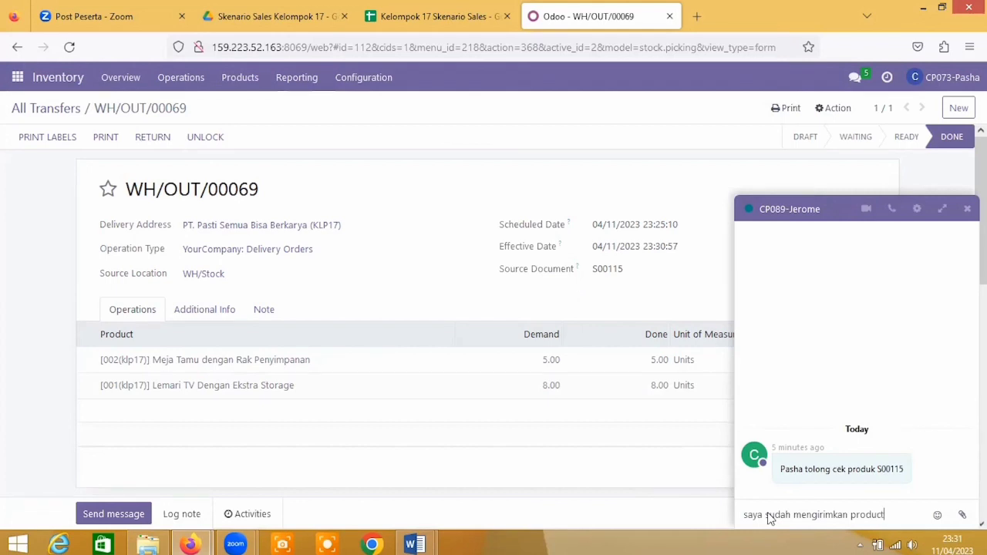
text( d)
key(BackSpace)
key(BackSpace)
text(dengan)
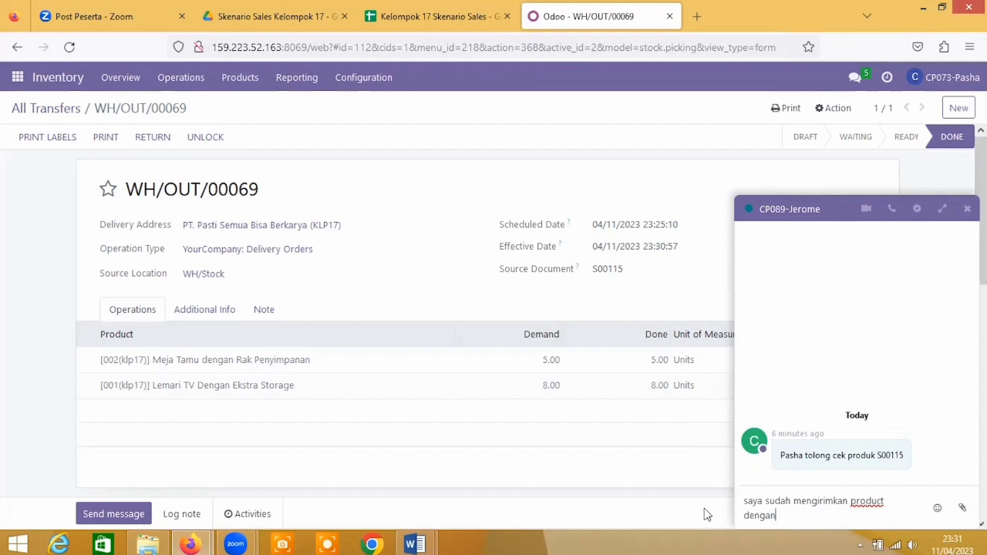
text( sesua)
text(i permin)
text(taan)
text(.)
text(selanjut)
text(nya bapa)
text(k)
text( menla)
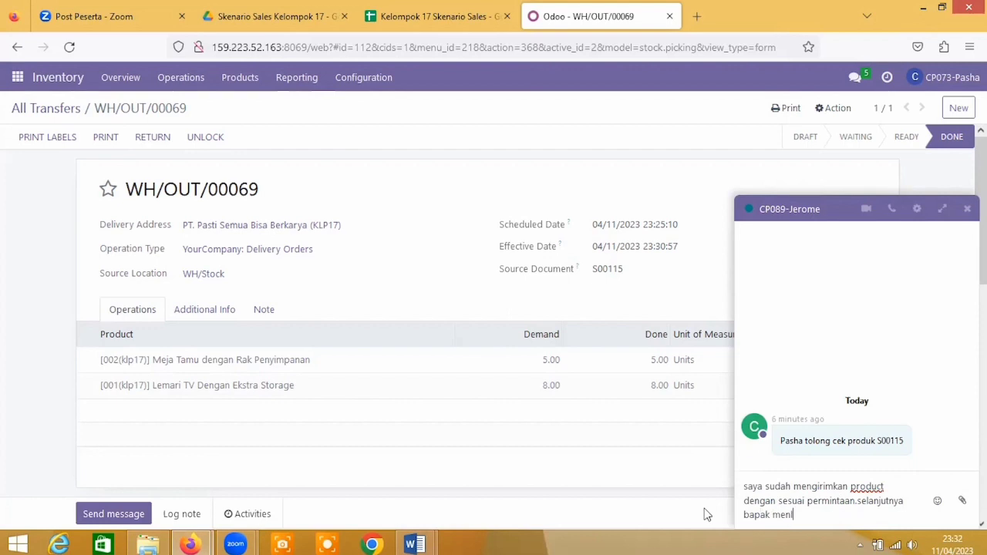
text(nju)
key(BackSpace)
key(BackSpace)
key(BackSpace)
key(BackSpace)
key(BackSpace)
key(BackSpace)
key(BackSpace)
text(mbuat sebuah invoice)
key(Return)
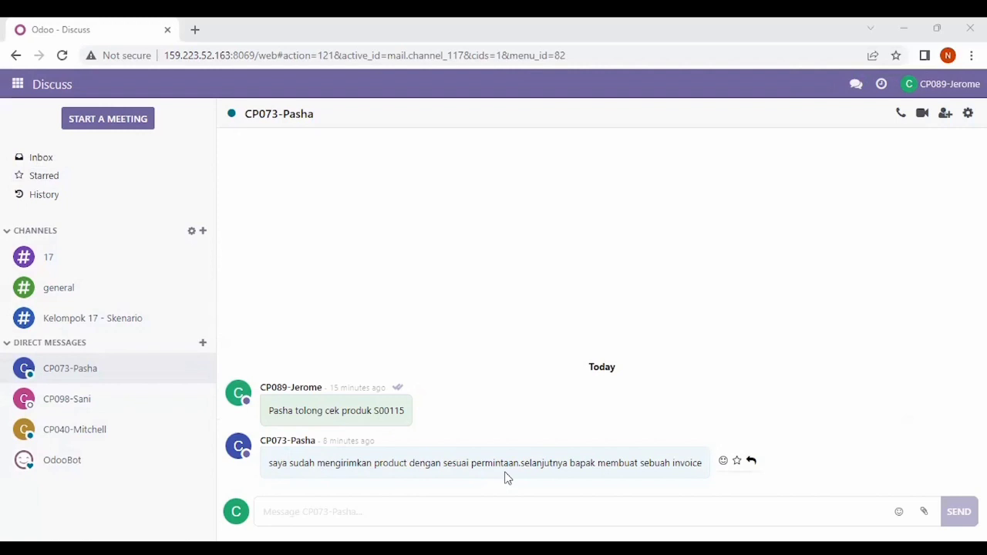
Step: In Sales, clear the My Quotations filter and open S00115 to review its 2 deliveries
click(17, 86)
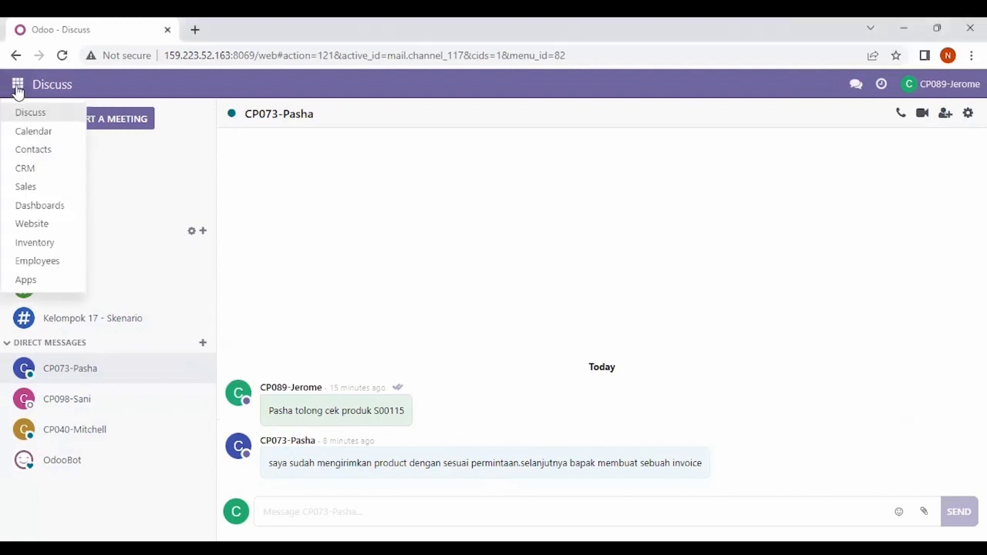
click(29, 186)
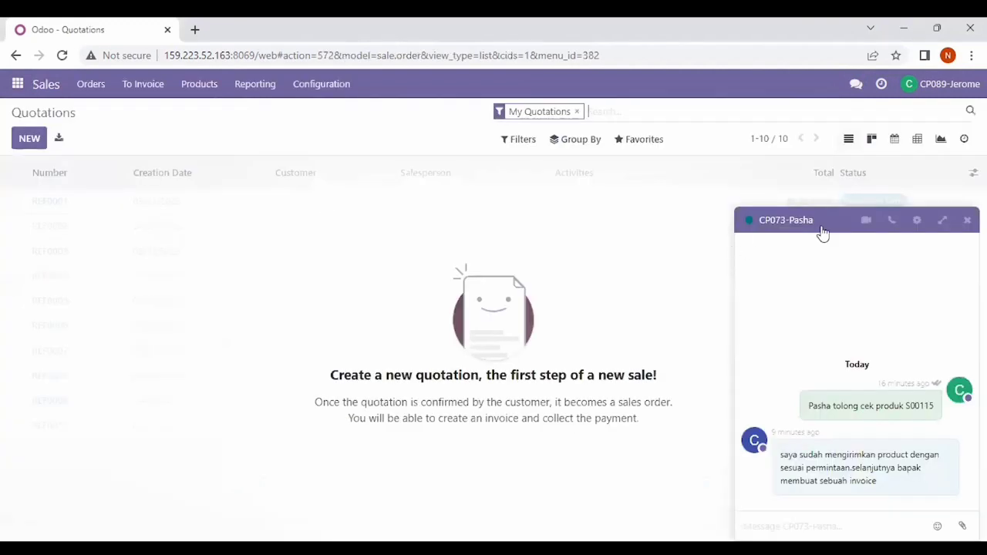
click(967, 221)
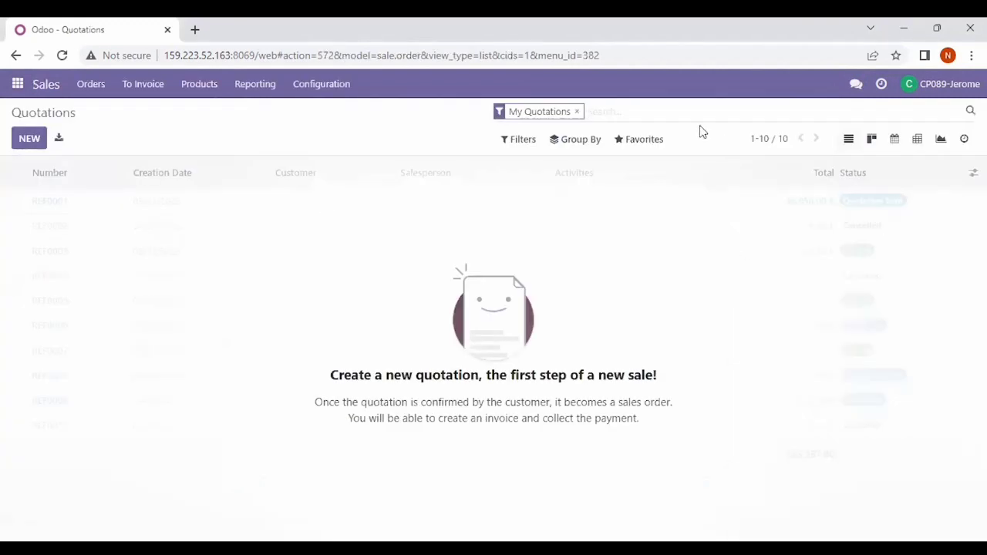
click(577, 114)
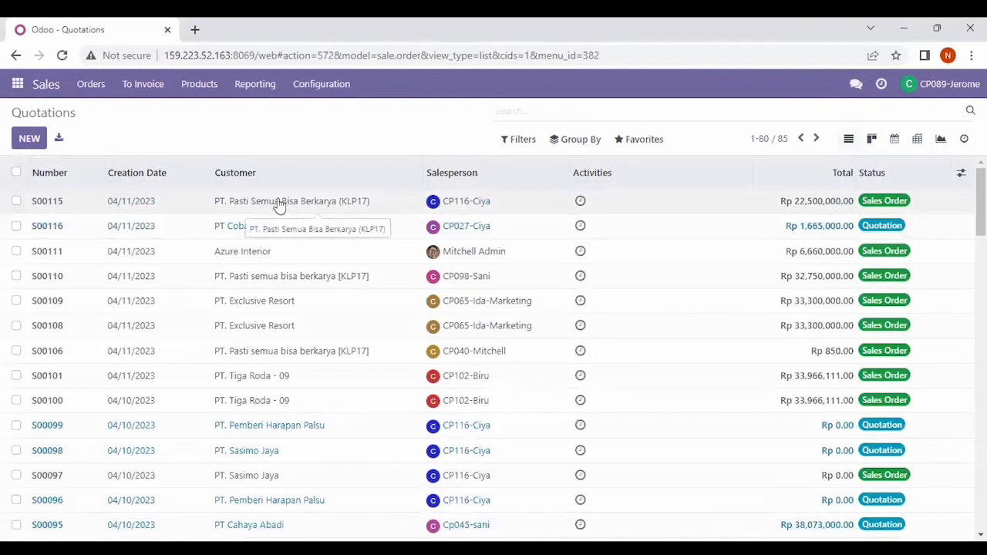
click(279, 202)
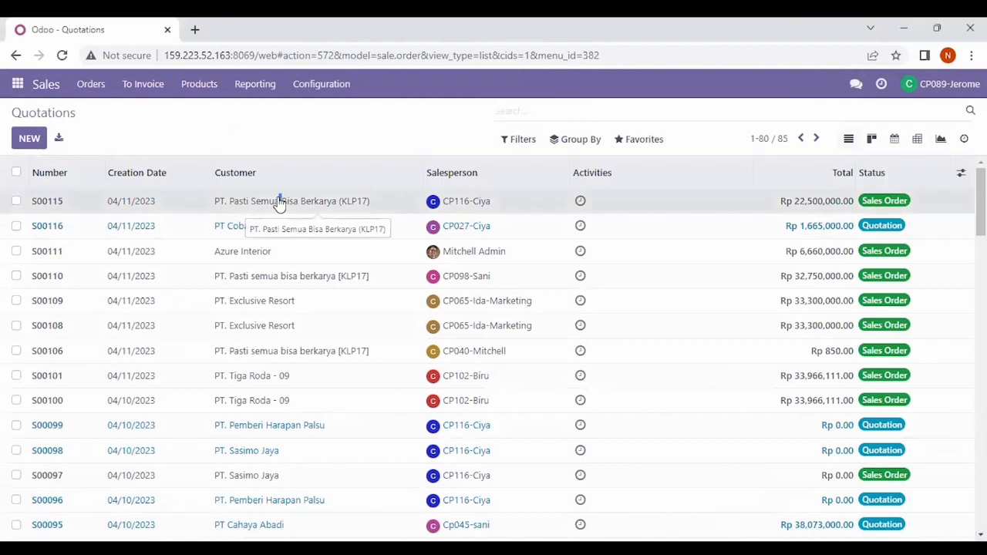
scroll(328, 315, down, 4)
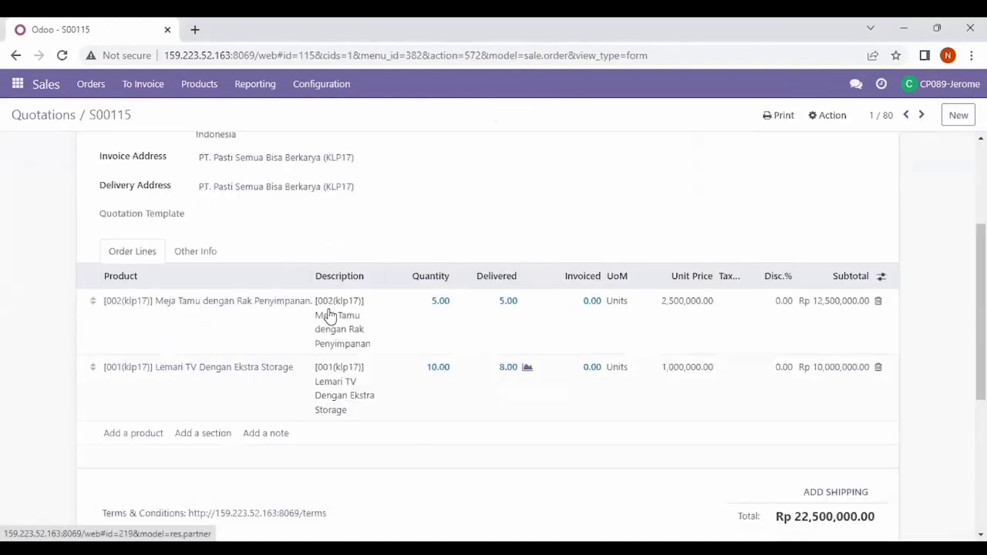
scroll(328, 316, up, 2)
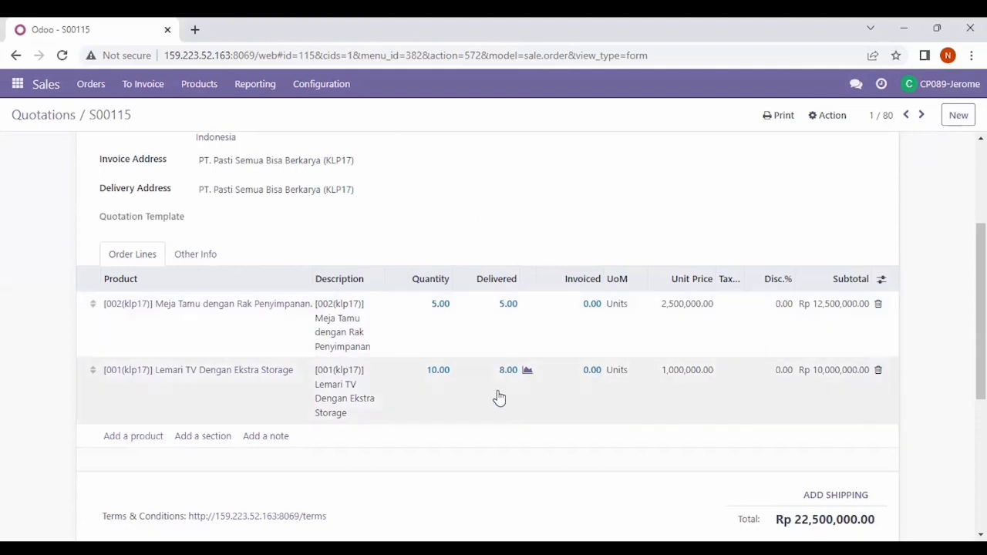
scroll(499, 398, up, 4)
scroll(500, 397, down, 3)
scroll(499, 397, up, 4)
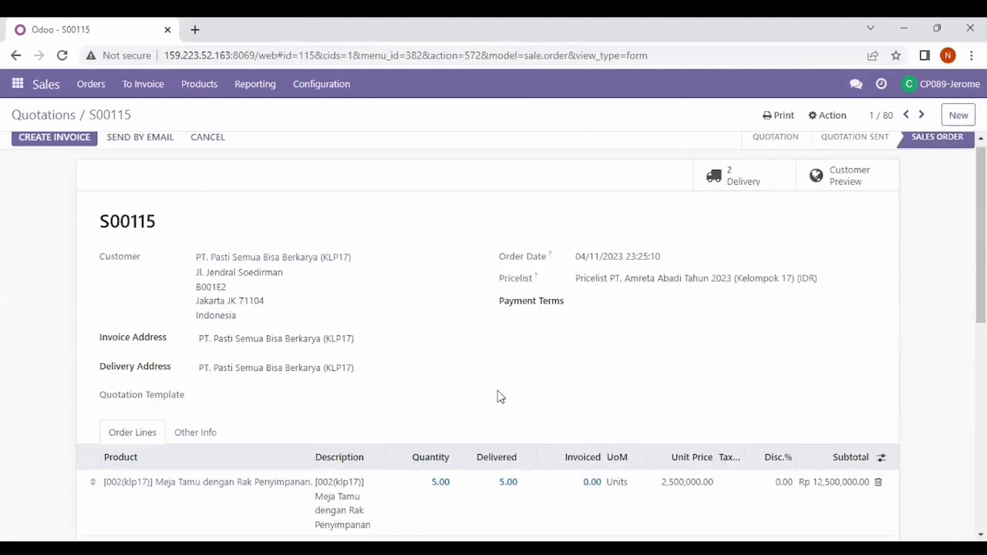
scroll(499, 396, down, 3)
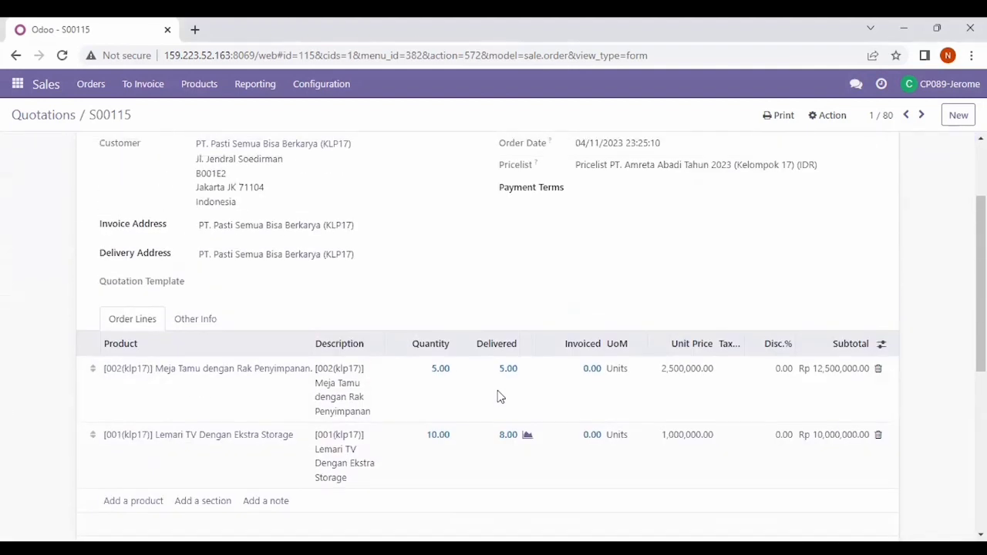
scroll(497, 397, up, 3)
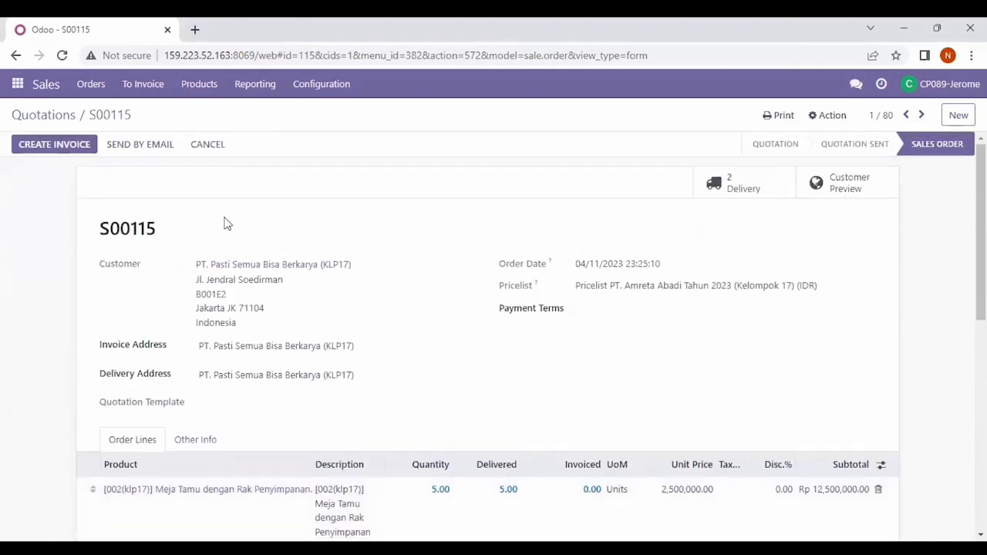
Step: Create a Regular invoice for S00115, invoicing the 5 delivered Meja Tamu units
click(74, 147)
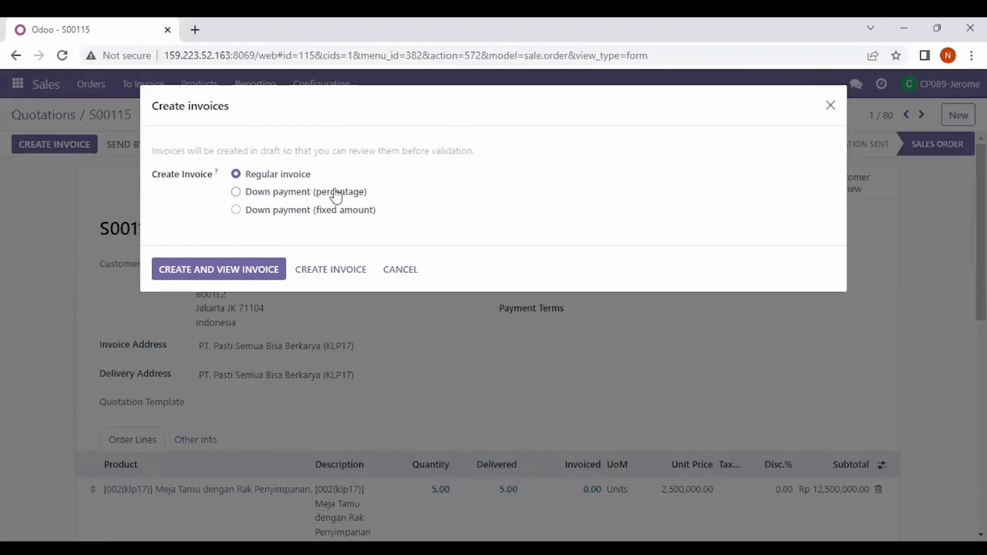
click(337, 270)
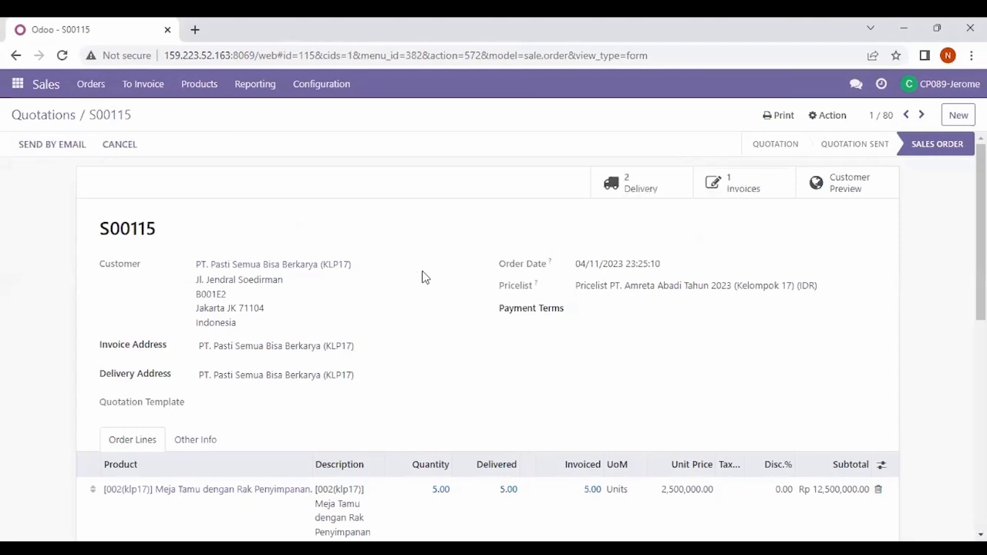
scroll(423, 277, down, 3)
scroll(422, 277, up, 3)
scroll(455, 278, down, 2)
scroll(455, 278, up, 2)
scroll(455, 277, down, 2)
scroll(455, 277, up, 2)
scroll(455, 277, down, 2)
scroll(455, 278, up, 2)
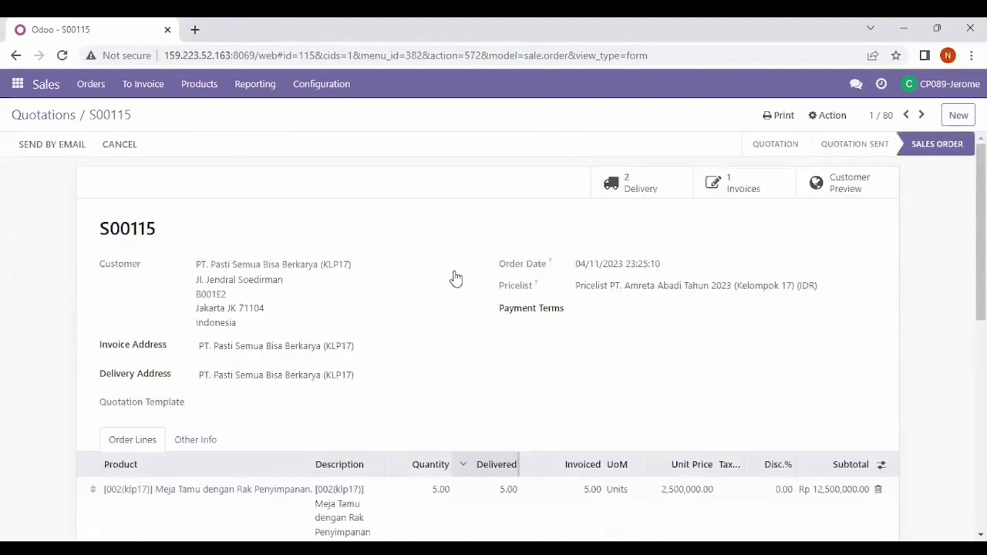